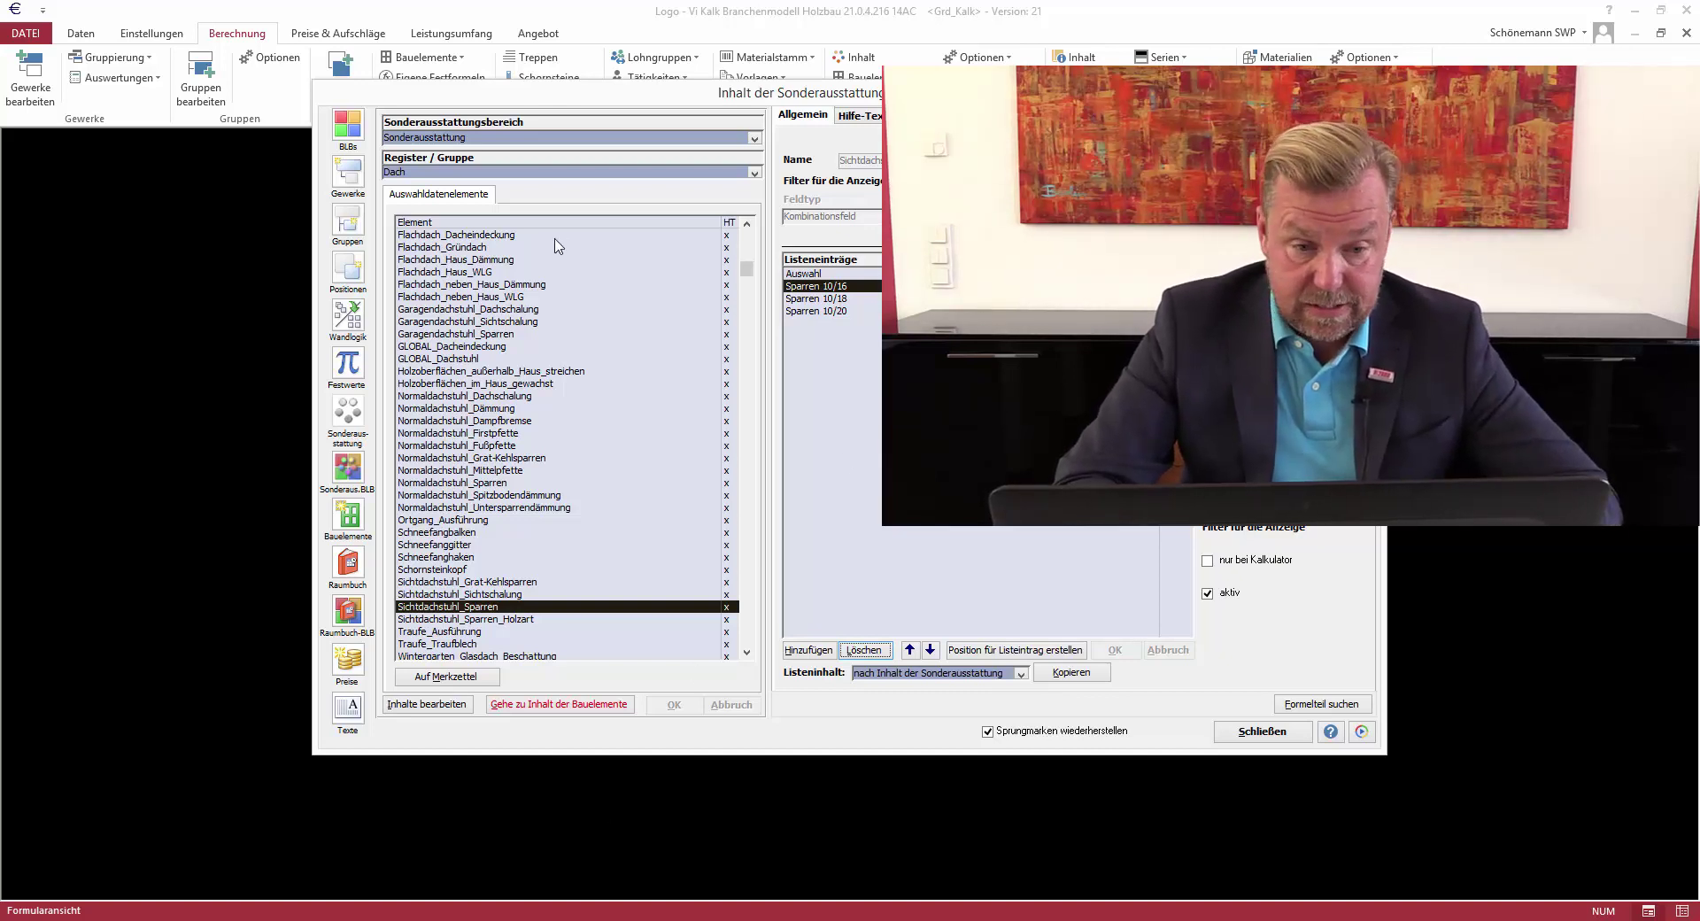
View the Normaldachstuhl_Dachschalung selection element in the Dach group of the Sonderausstattung
click(749, 248)
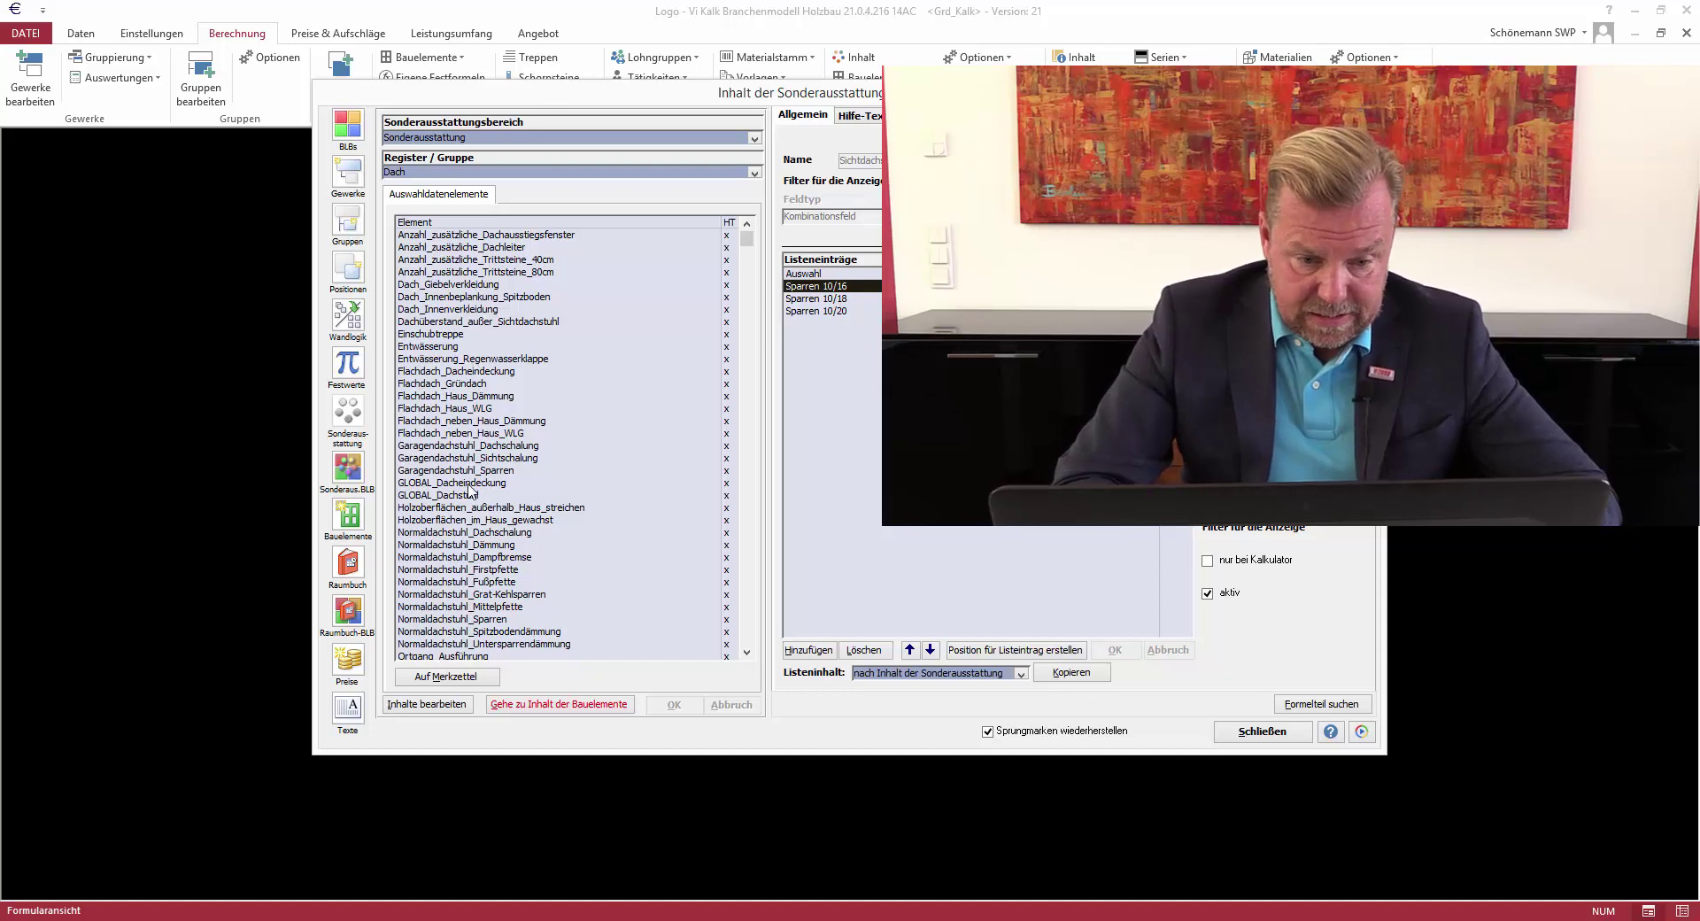
click(475, 532)
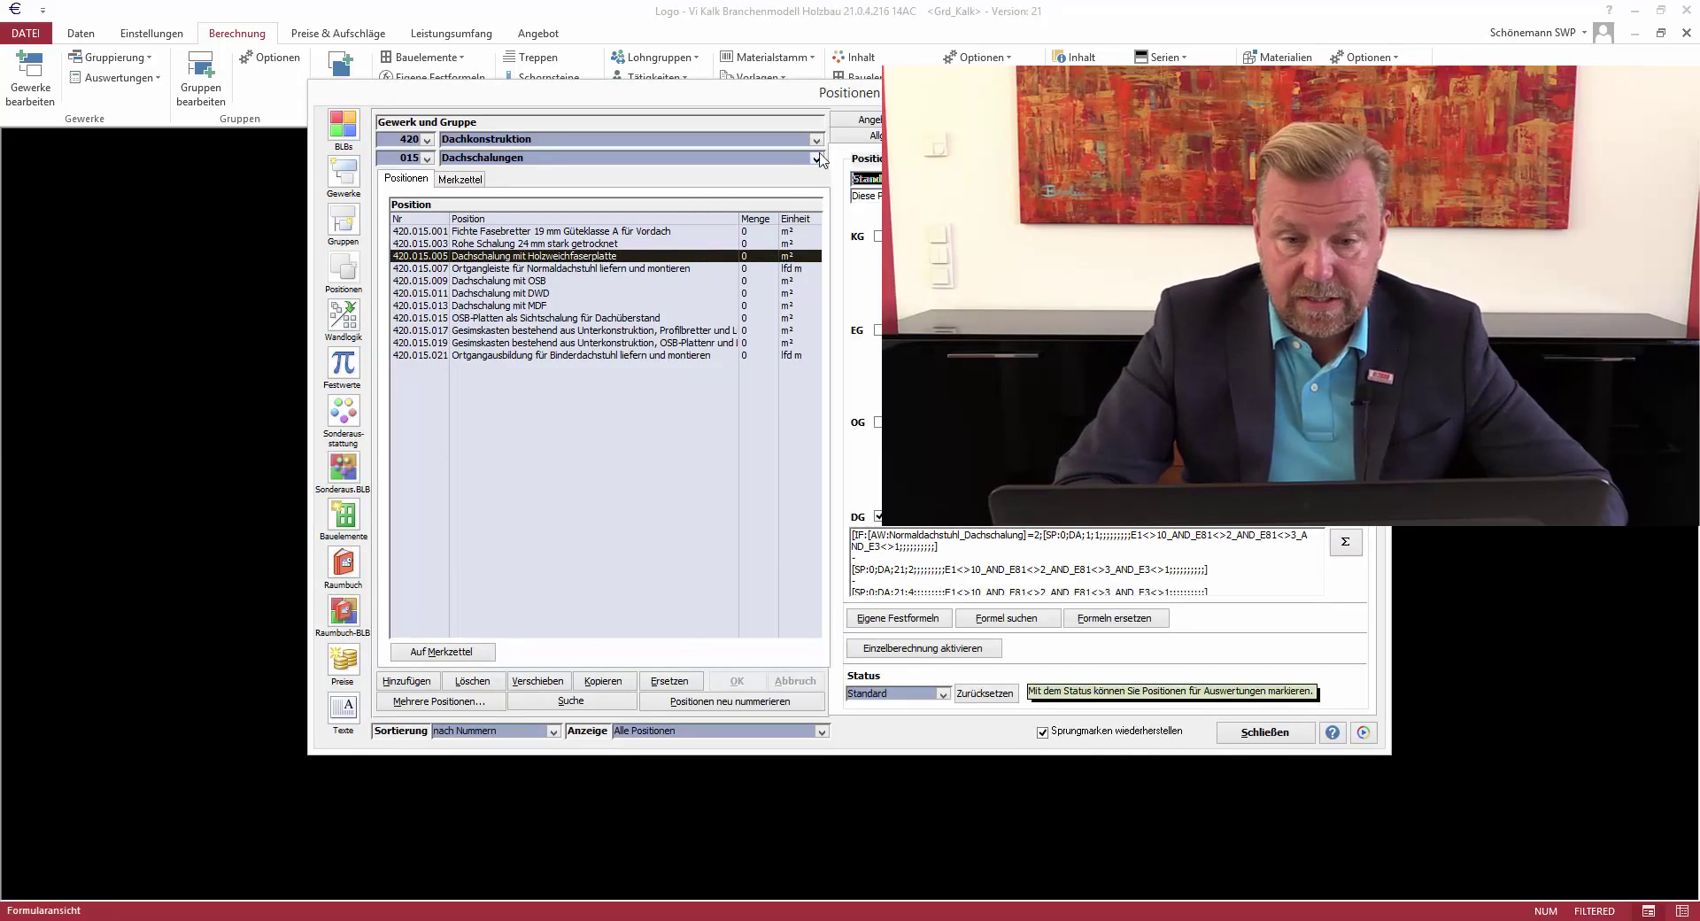
Open the Allgemein/Zuschläge group of Dachkonstruktion and examine the E81 conditions in the DG formulas of its positions through 420.001.009
click(815, 159)
click(814, 173)
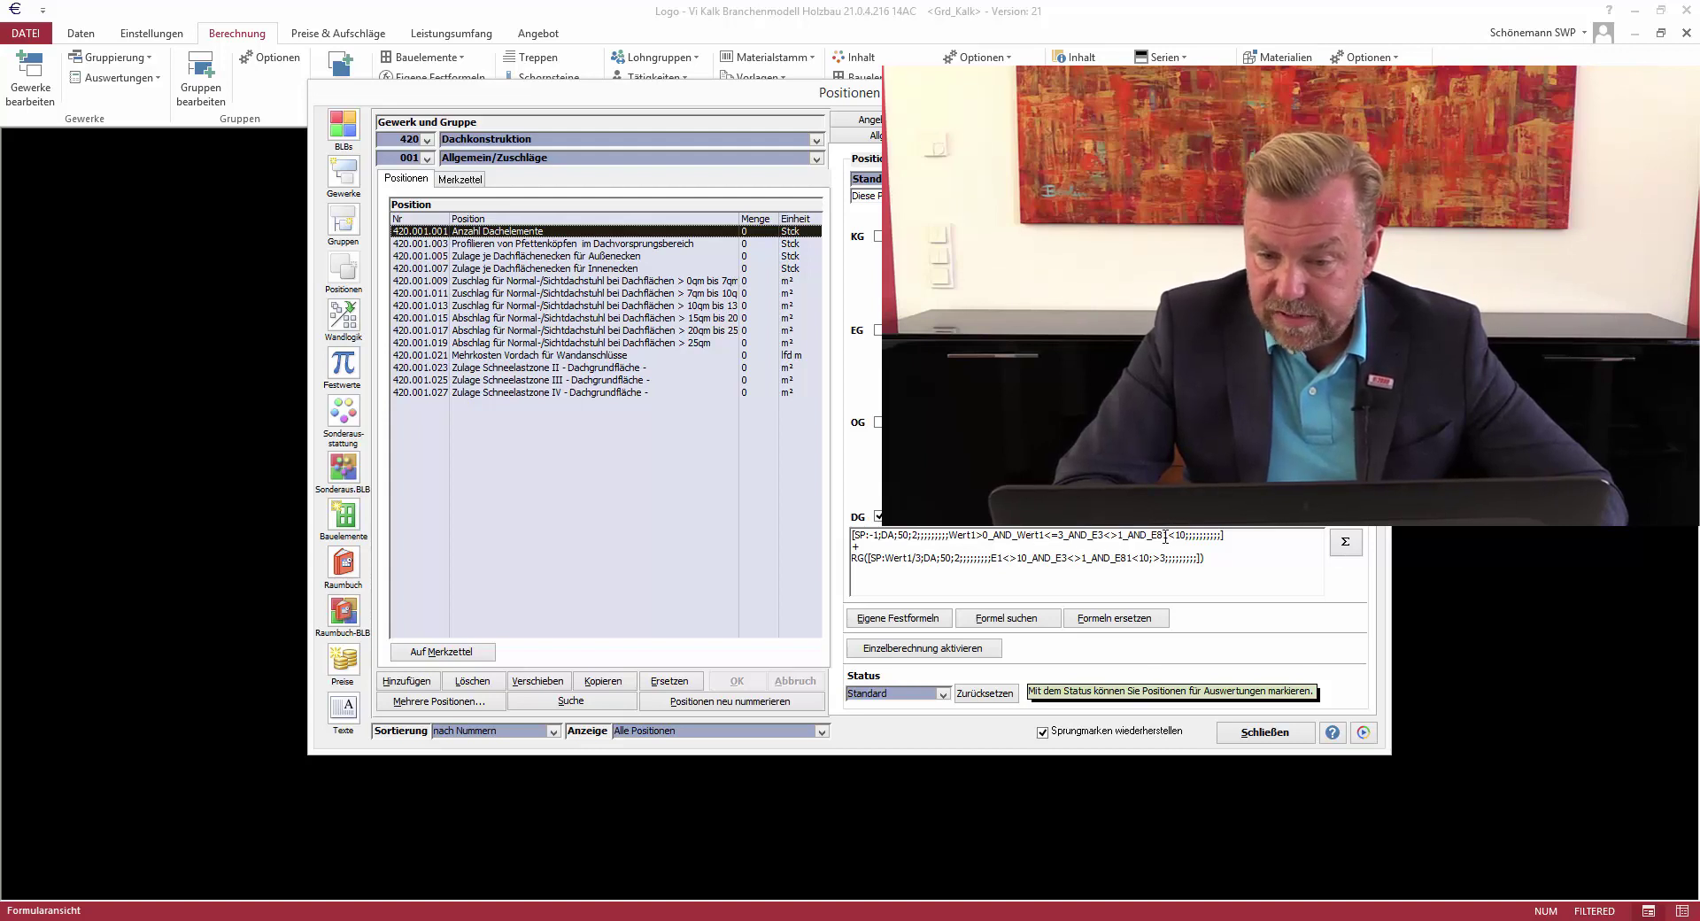
click(539, 242)
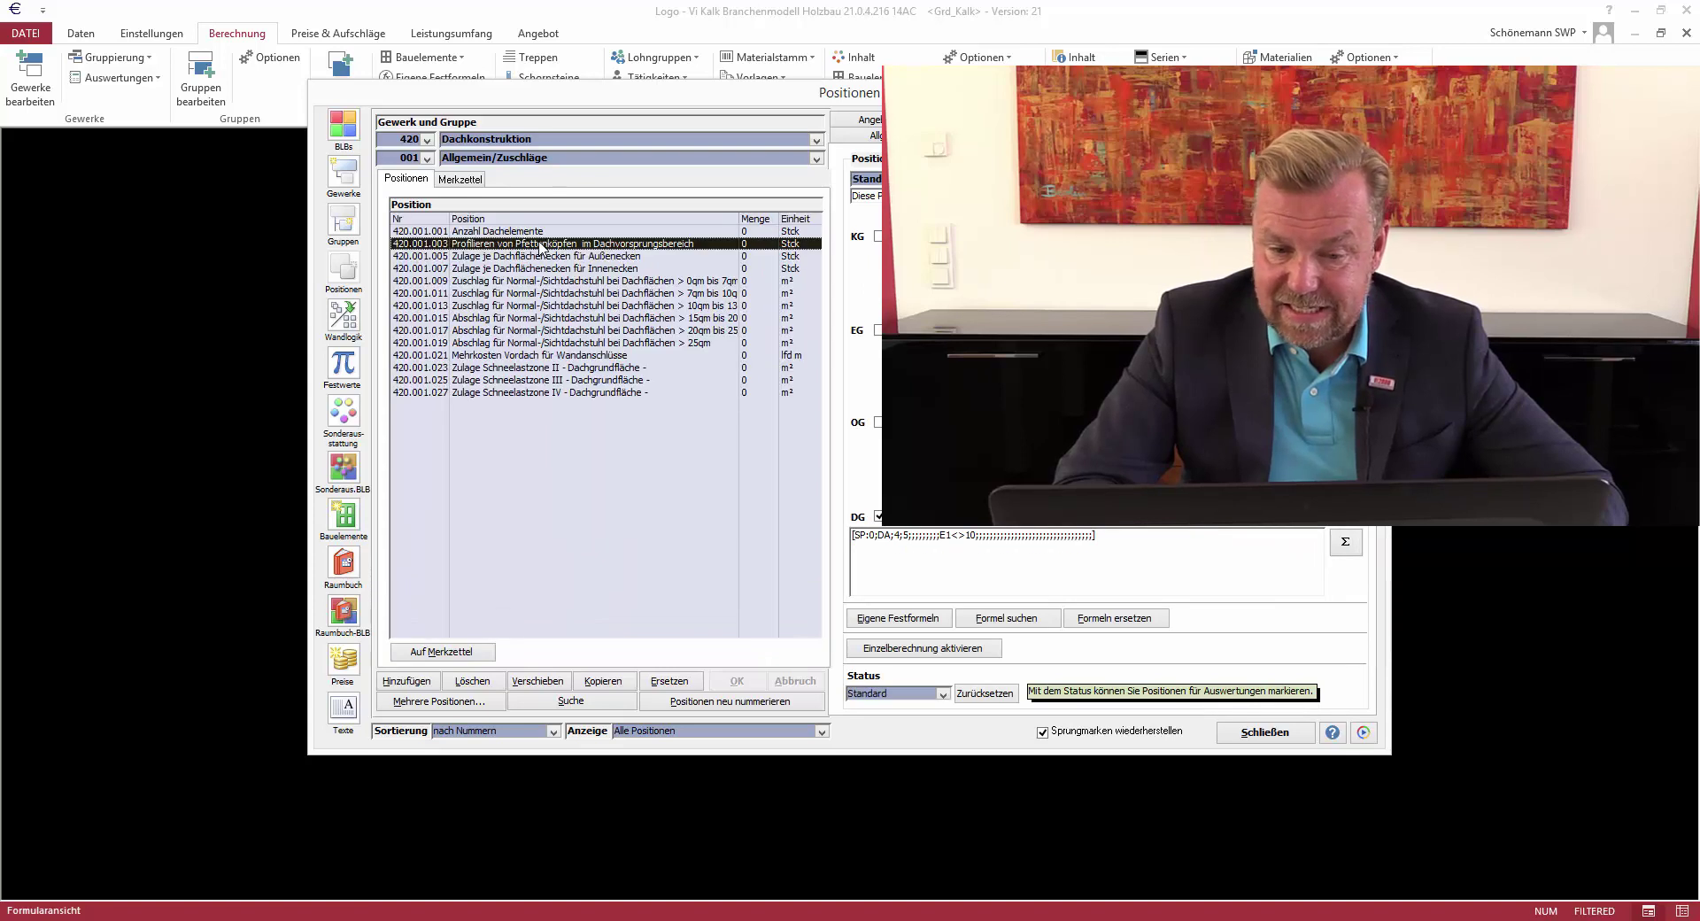
click(539, 257)
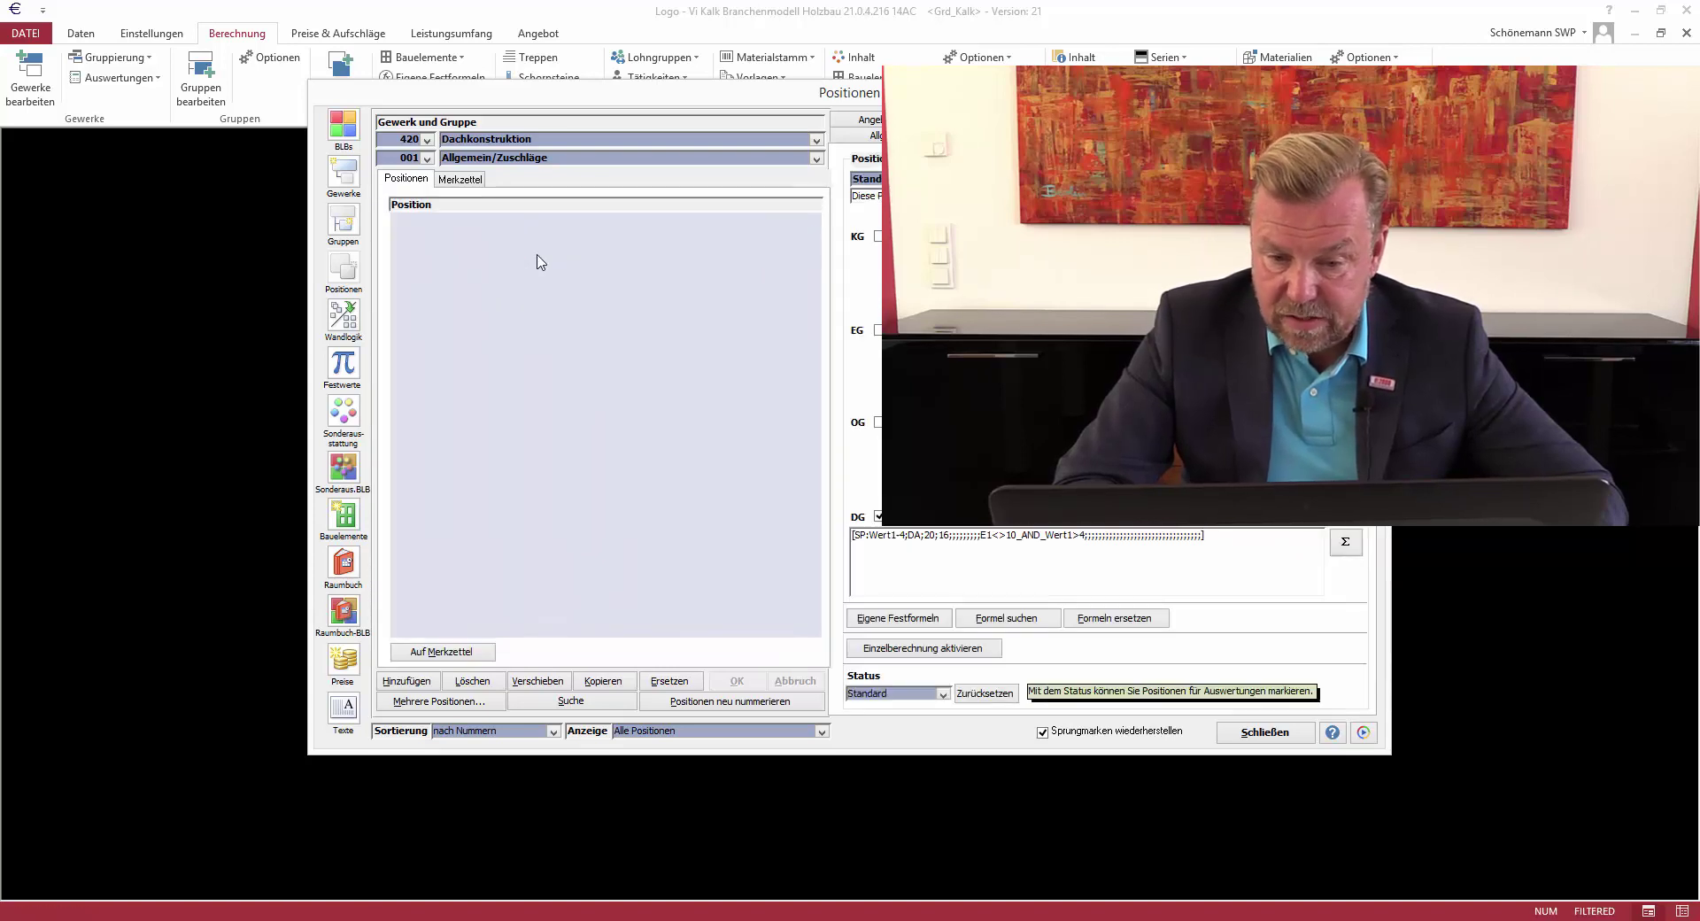
click(537, 281)
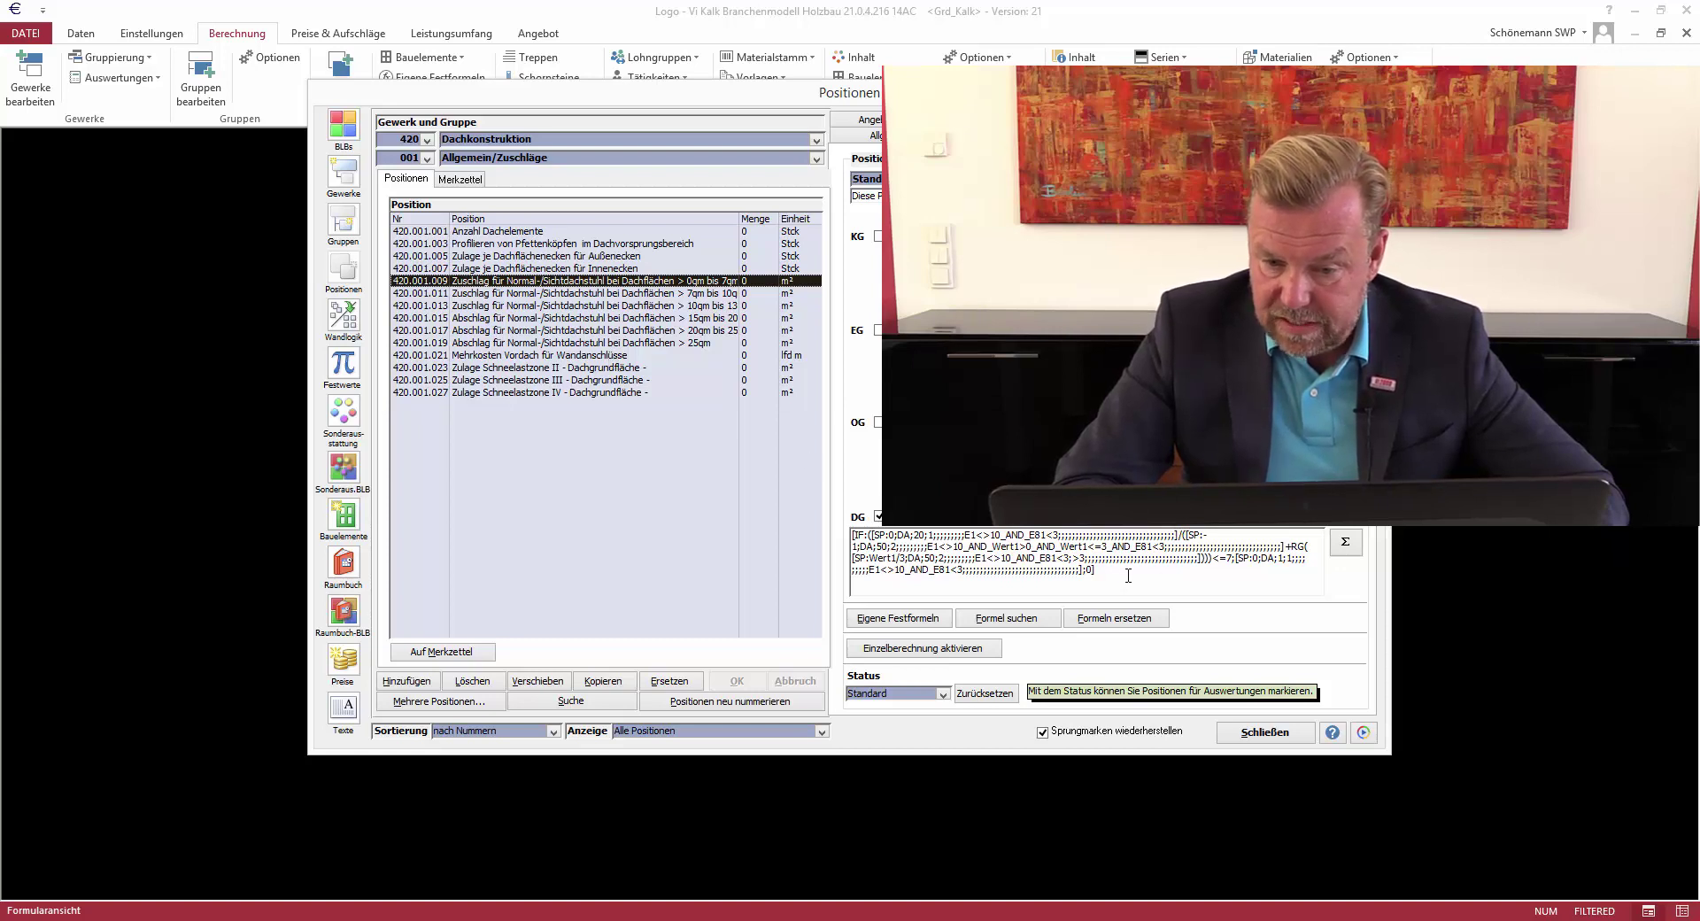
drag(1132, 546, 1160, 546)
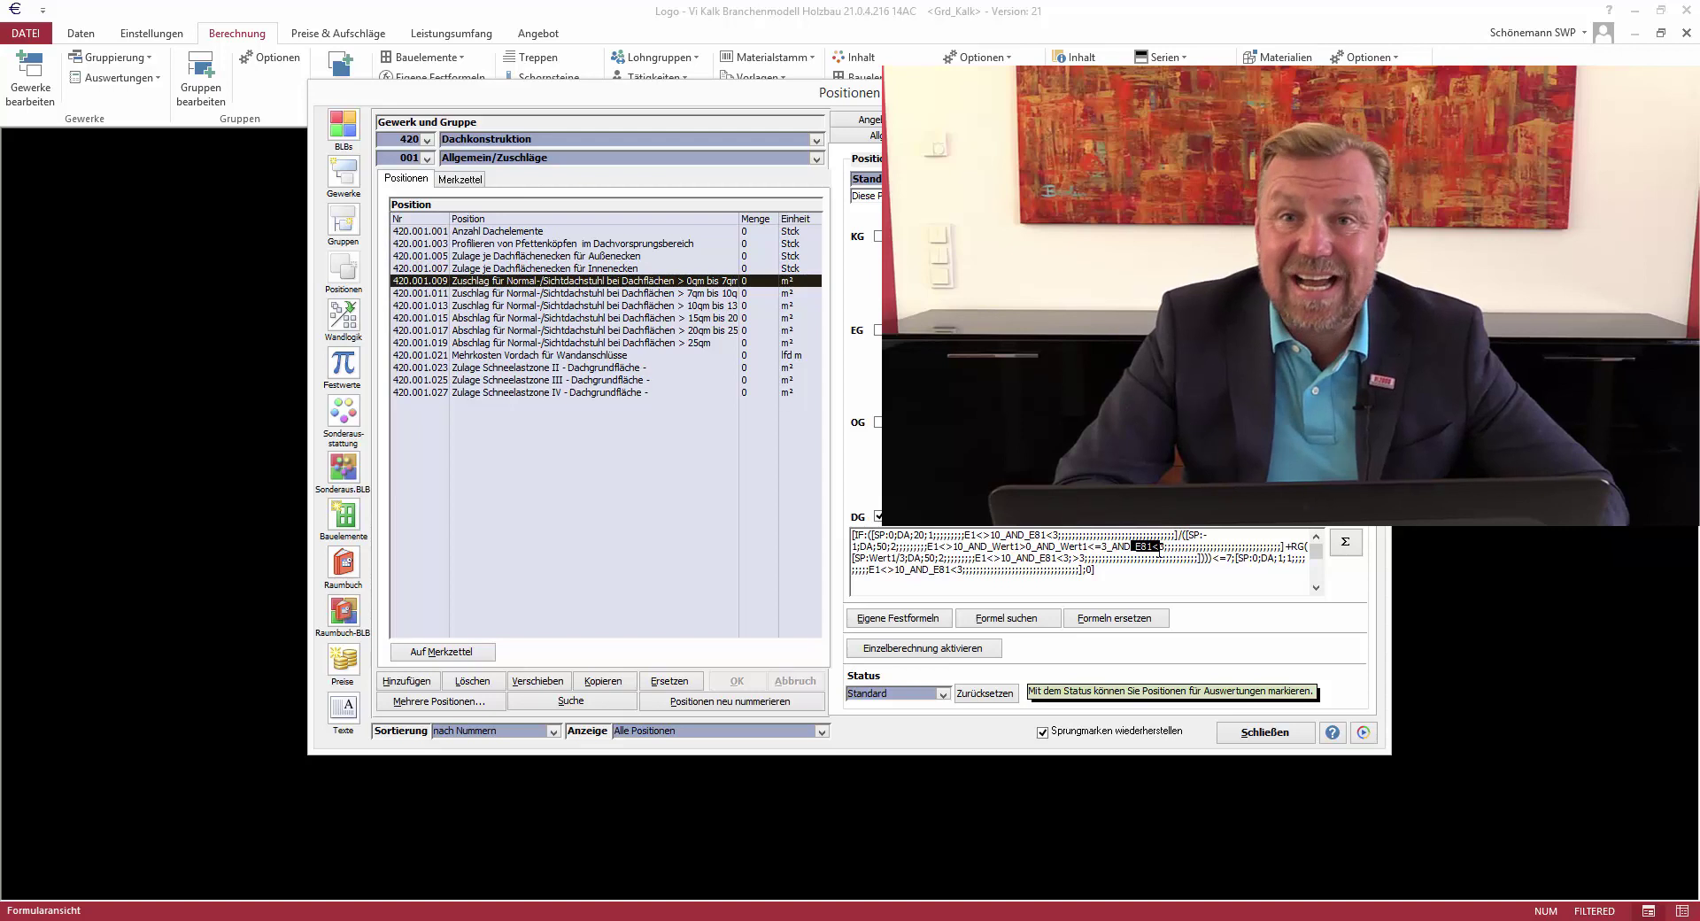
Copy the condition E81<>2_AND_E81<>3 from the first Dachschalungen position's DG formula and search all formulas for it
click(815, 158)
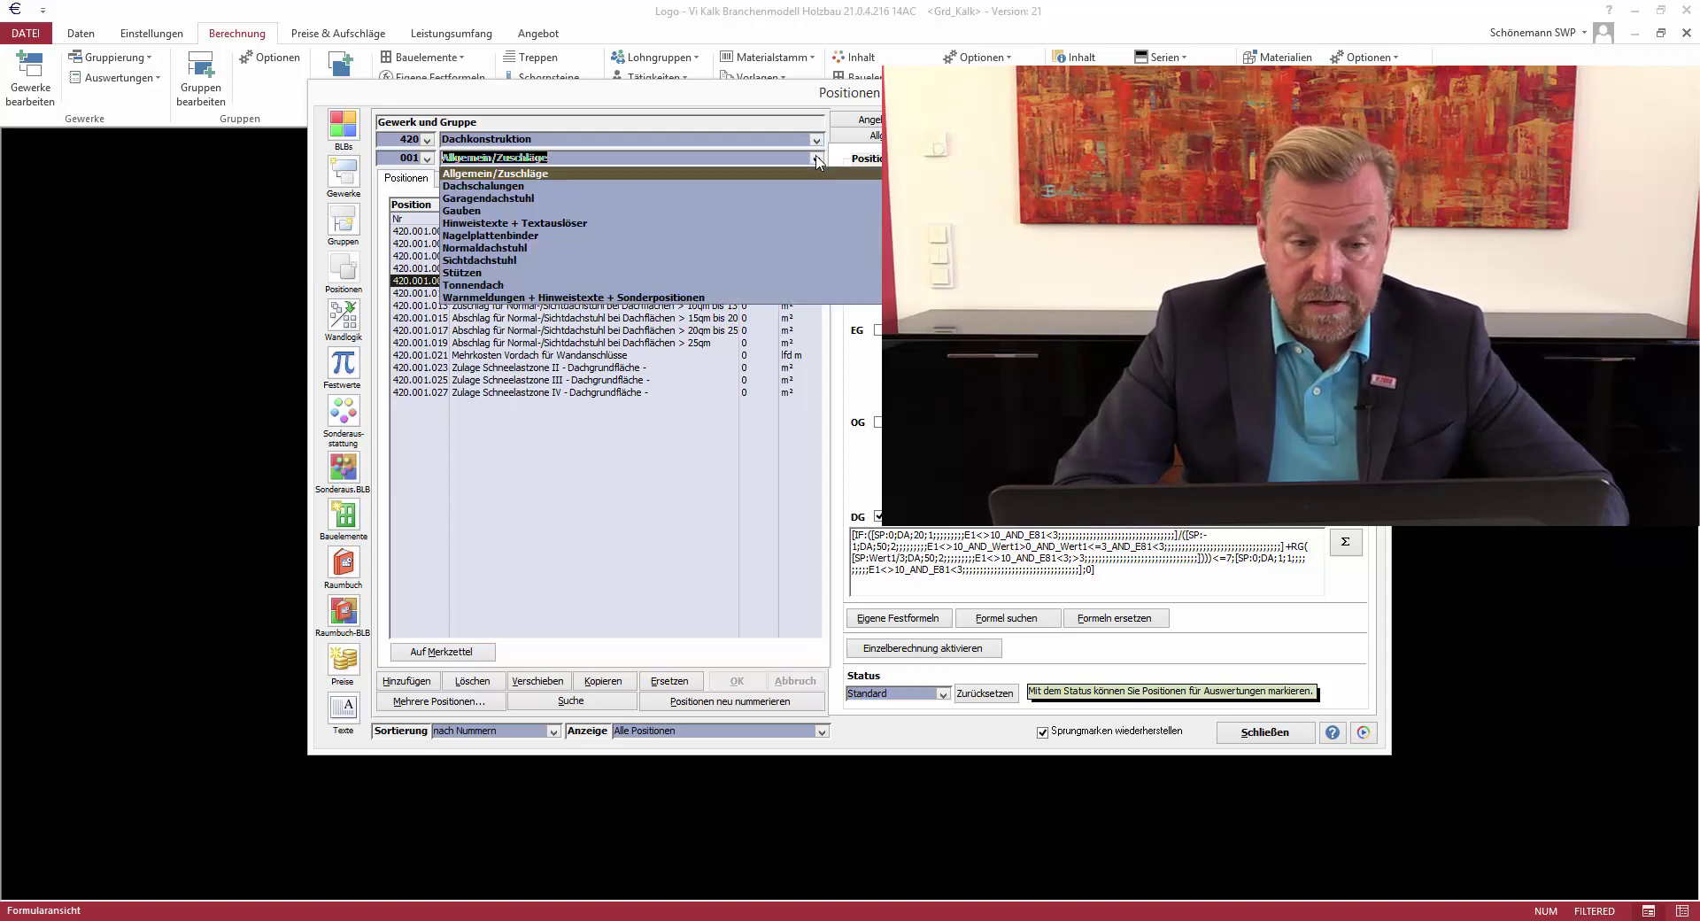
click(808, 186)
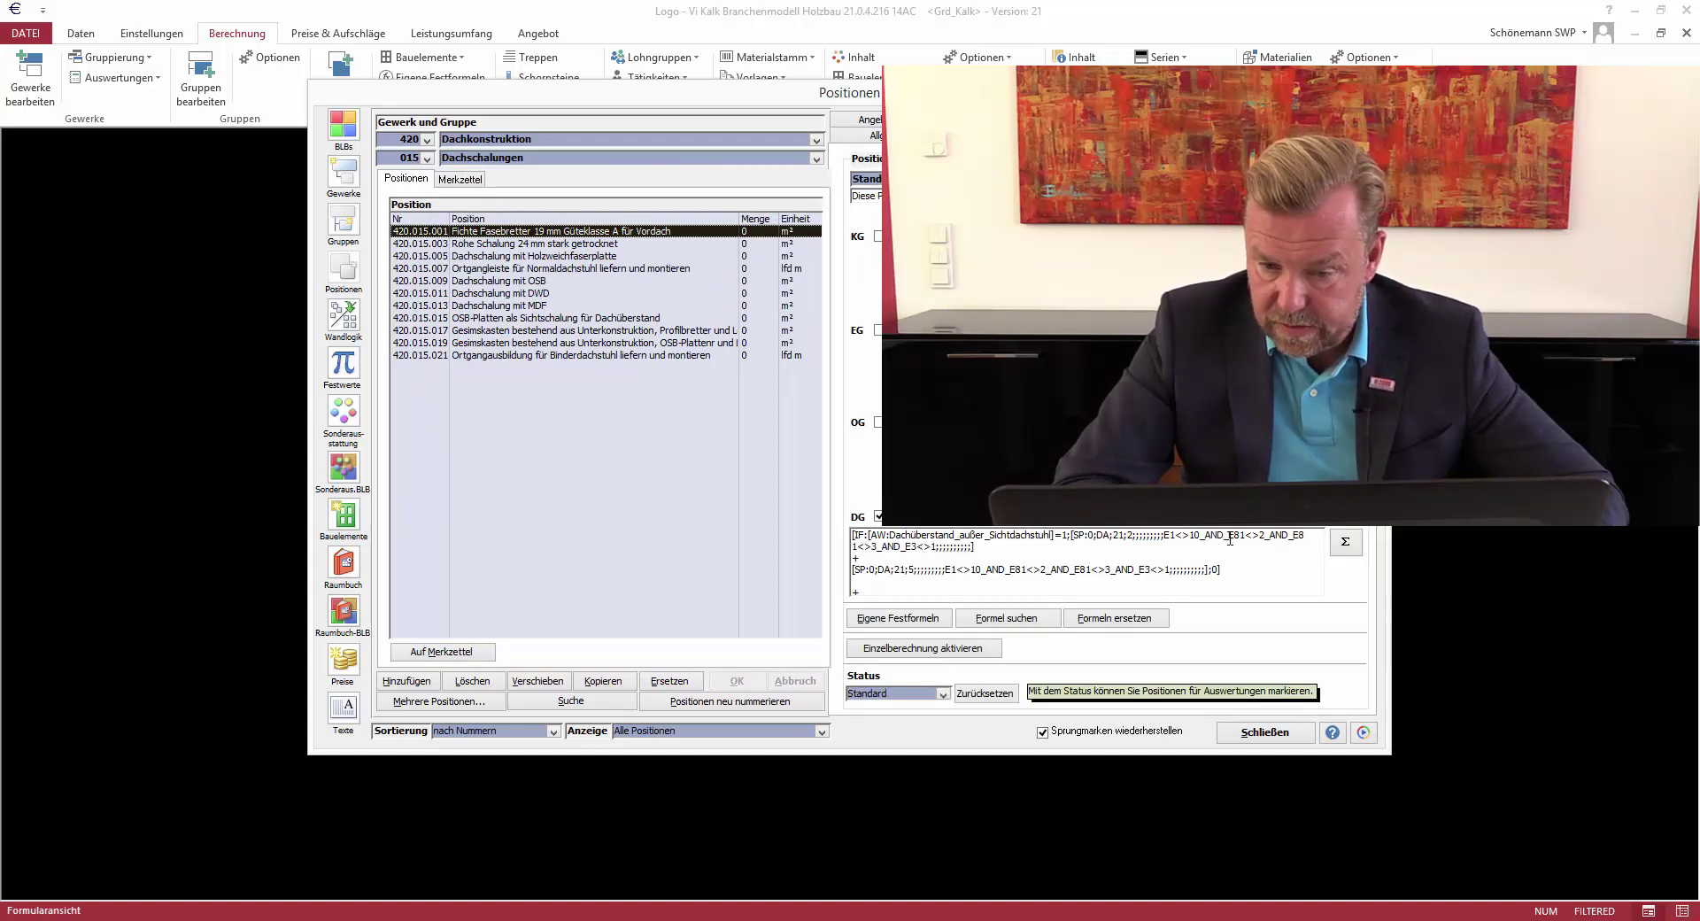
drag(1230, 538, 878, 550)
key(ctrl+c)
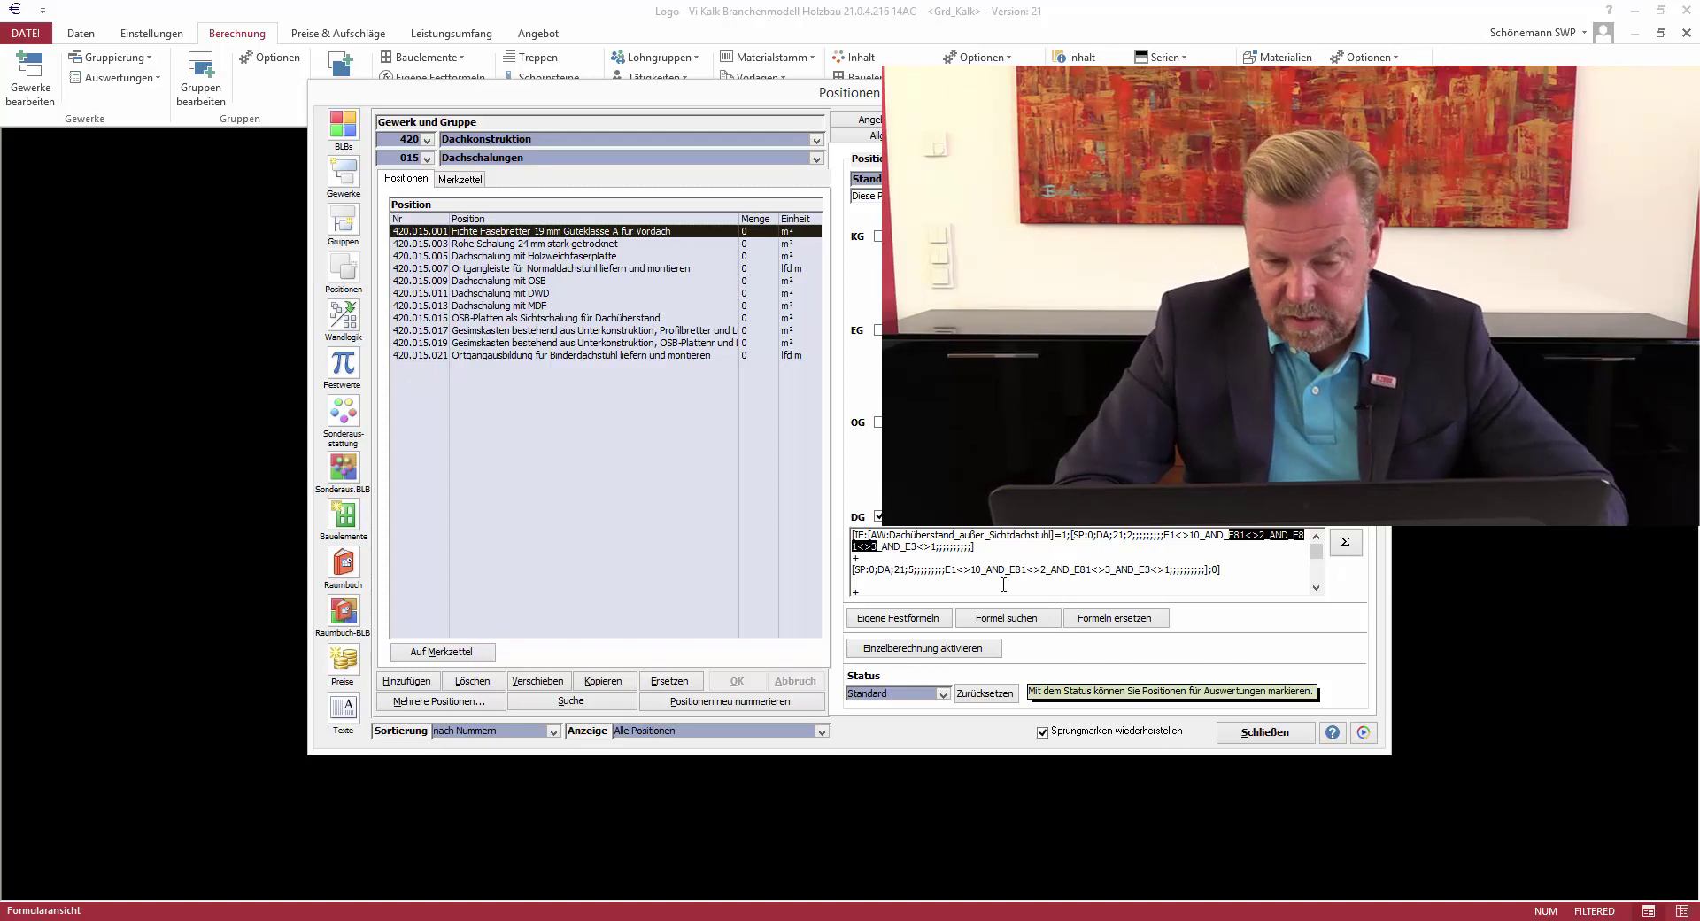
click(1023, 623)
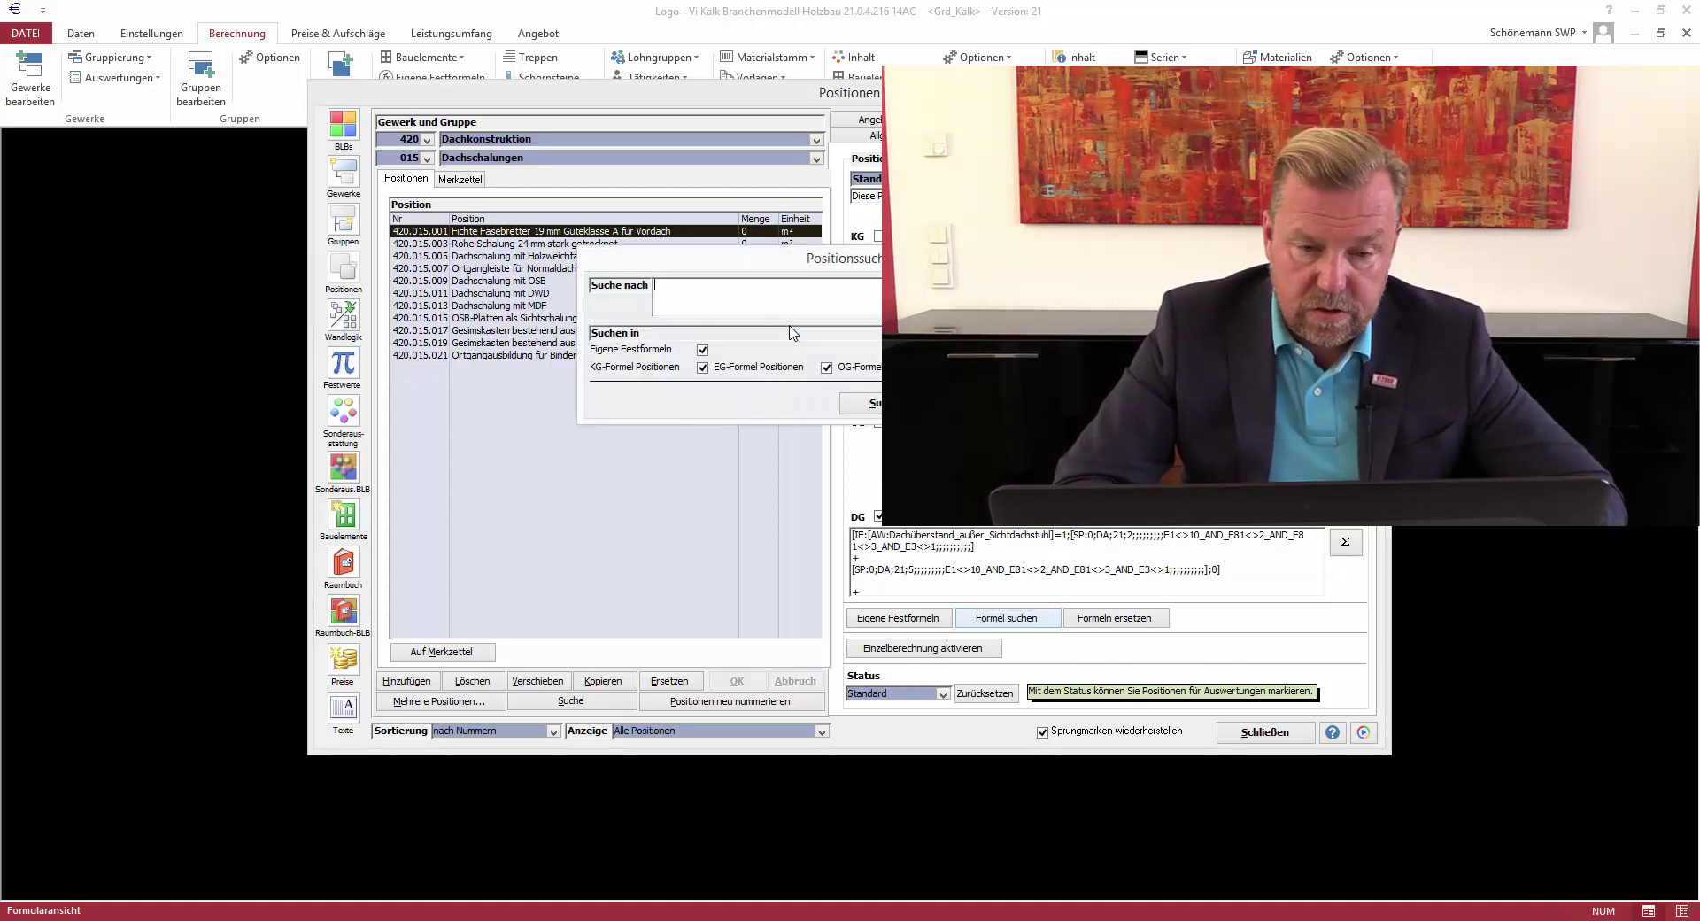
key(ctrl+v)
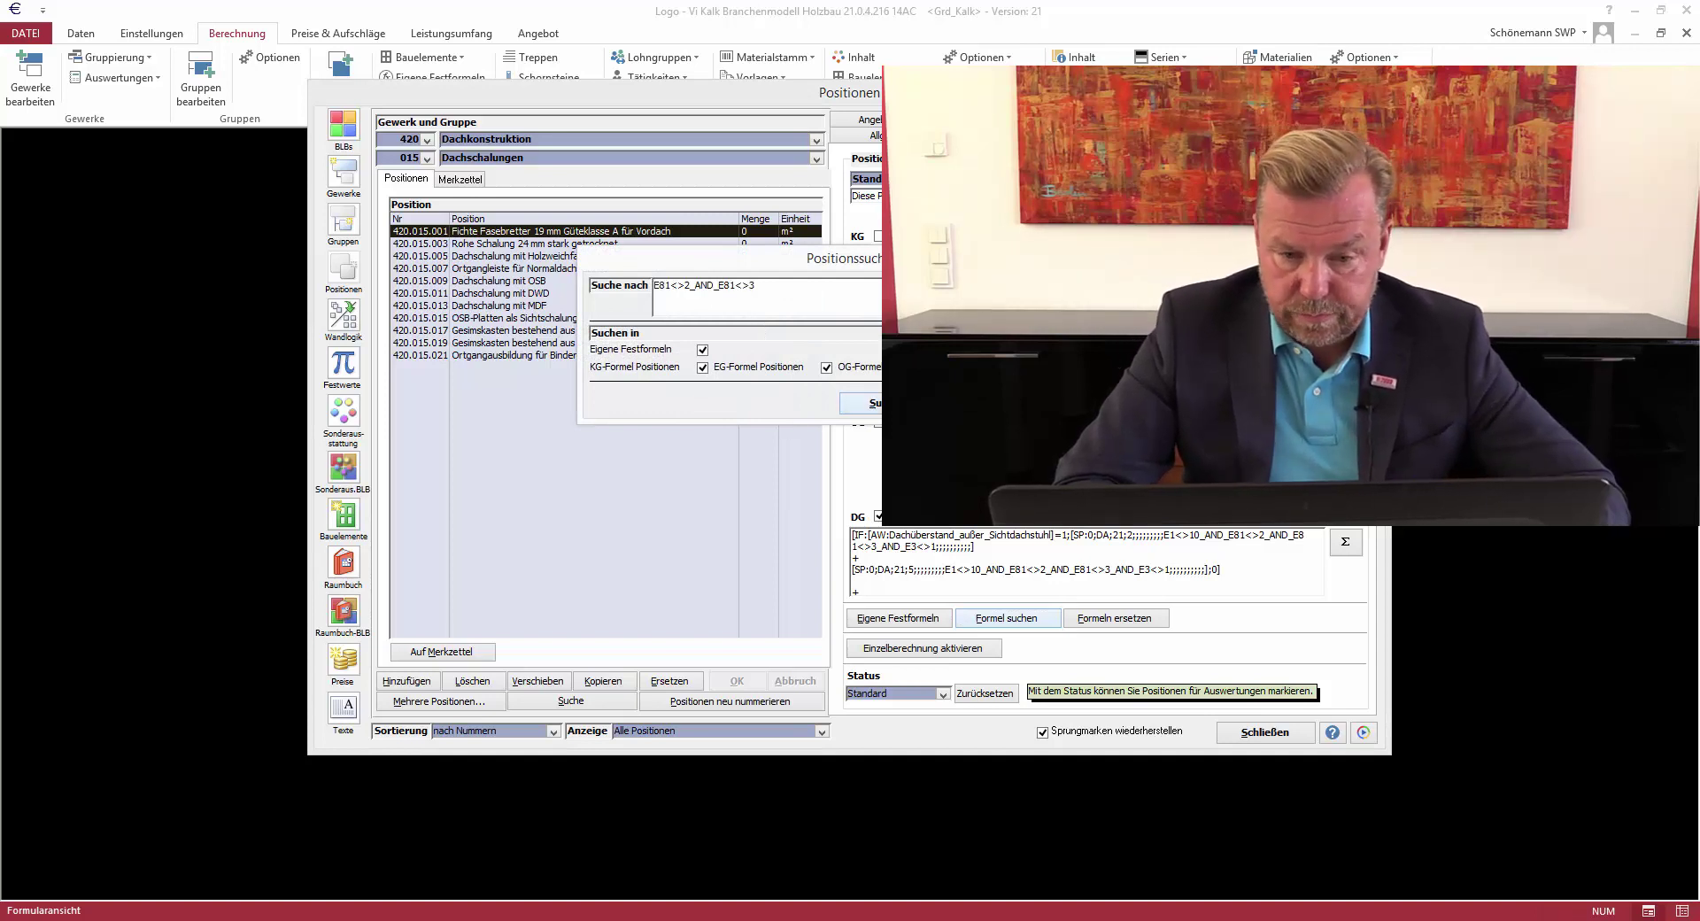
key(Return)
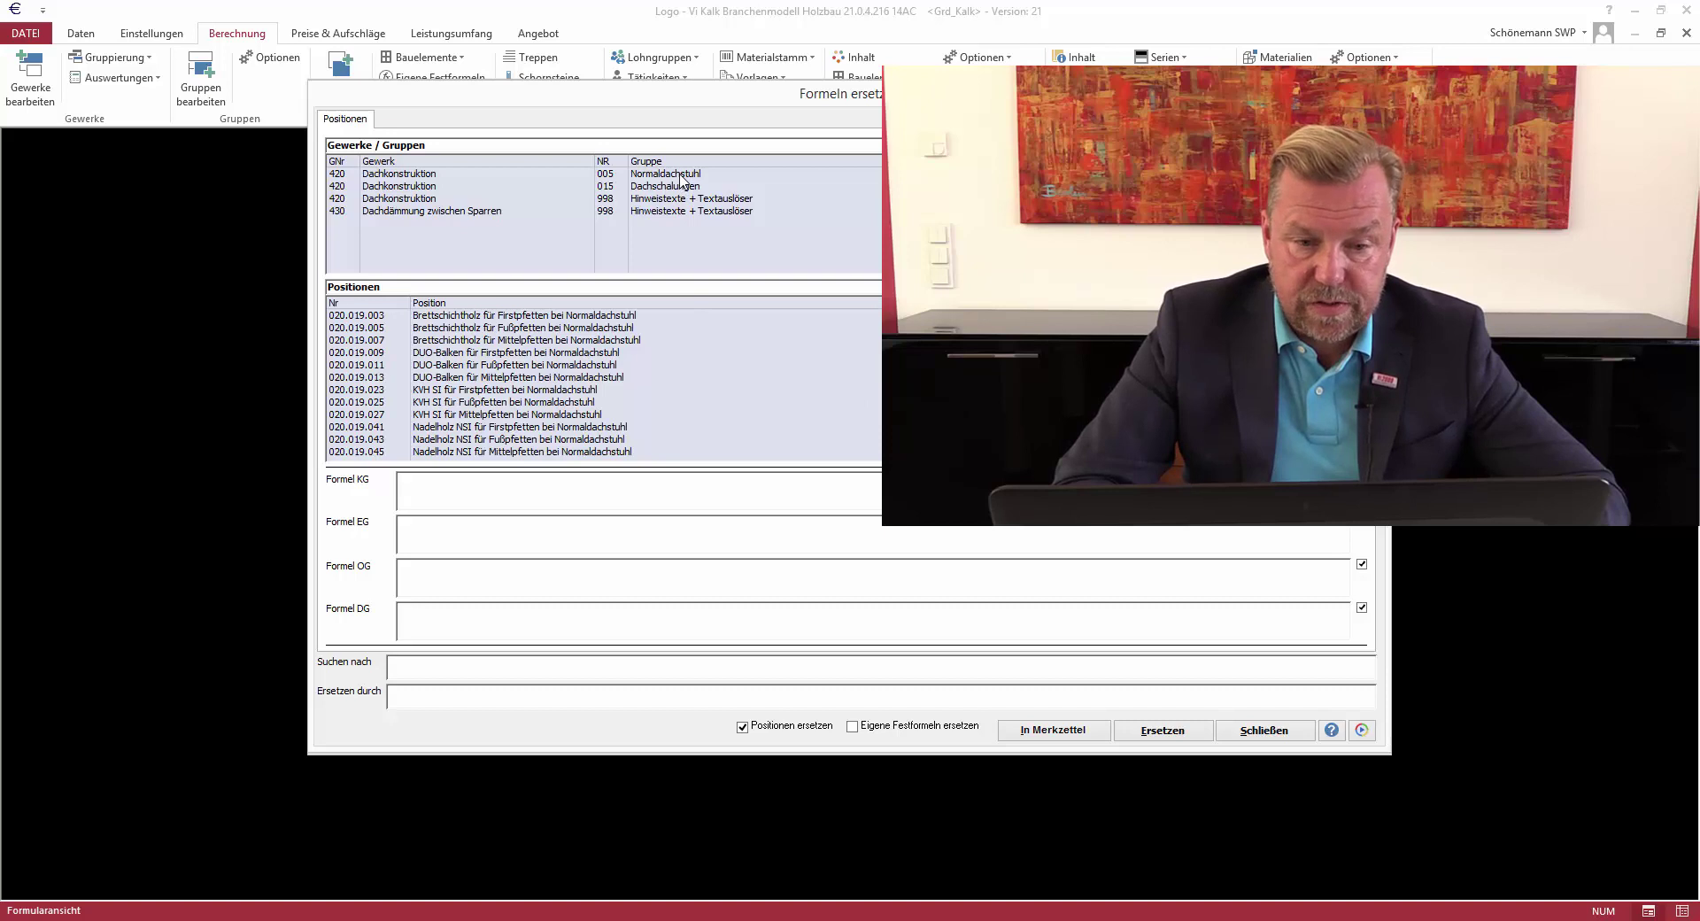
Examine the found positions and their DG formulas in the Normaldachstuhl, Dachschalungen and both Hinweistexte + Textauslöser groups
click(680, 174)
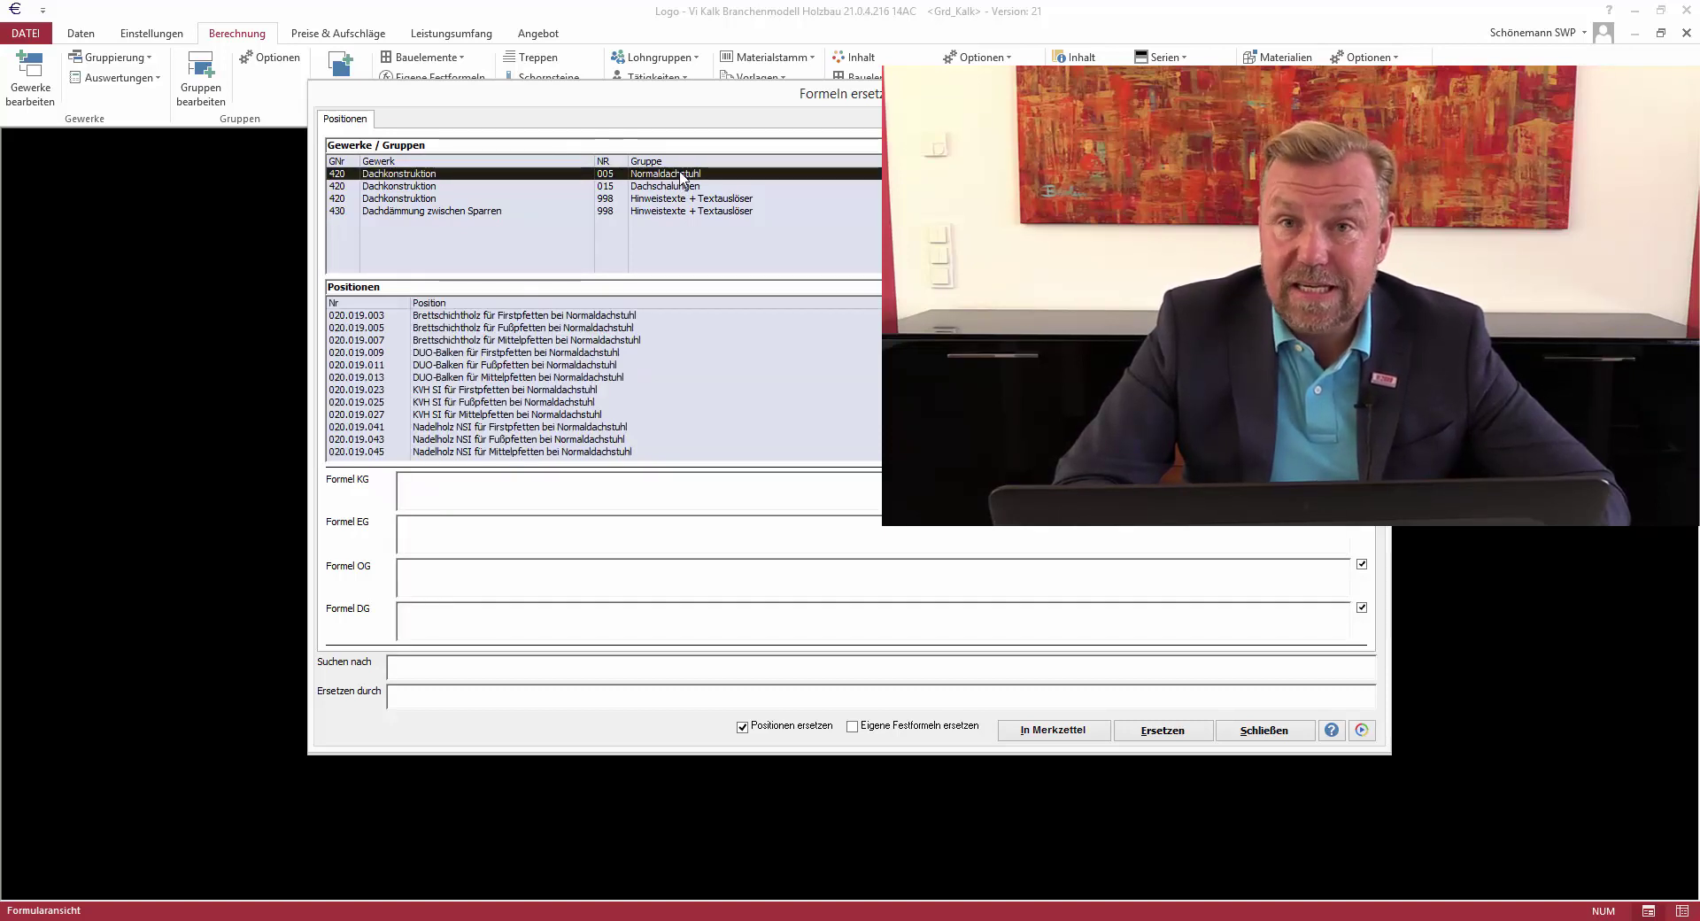
click(580, 317)
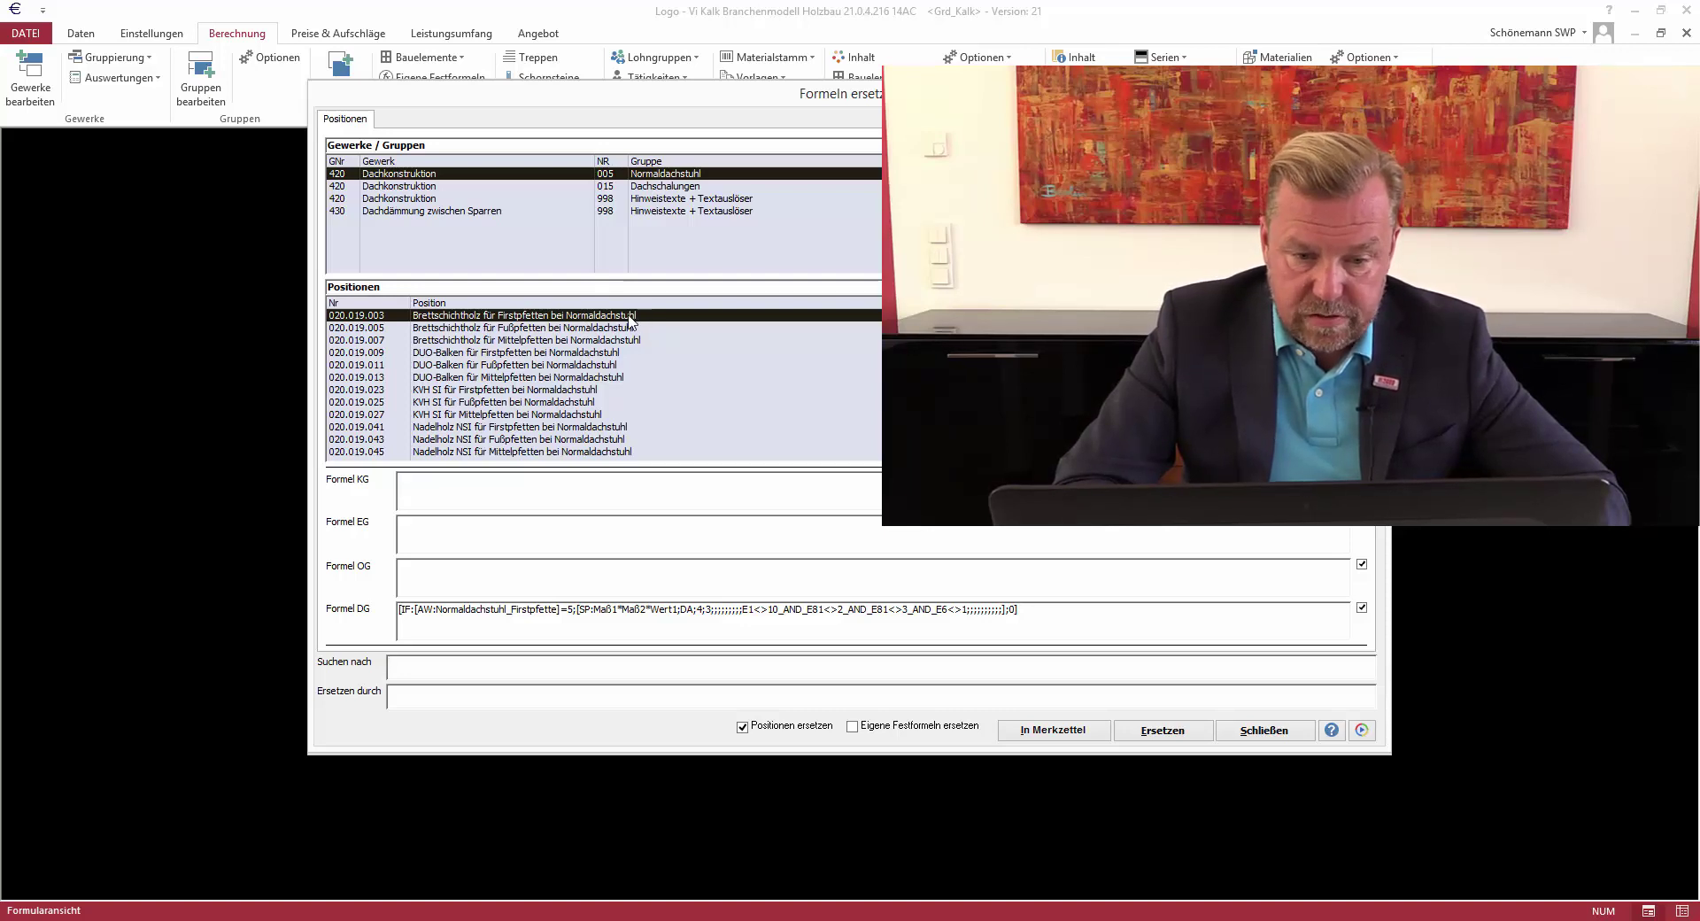
drag(640, 319, 617, 469)
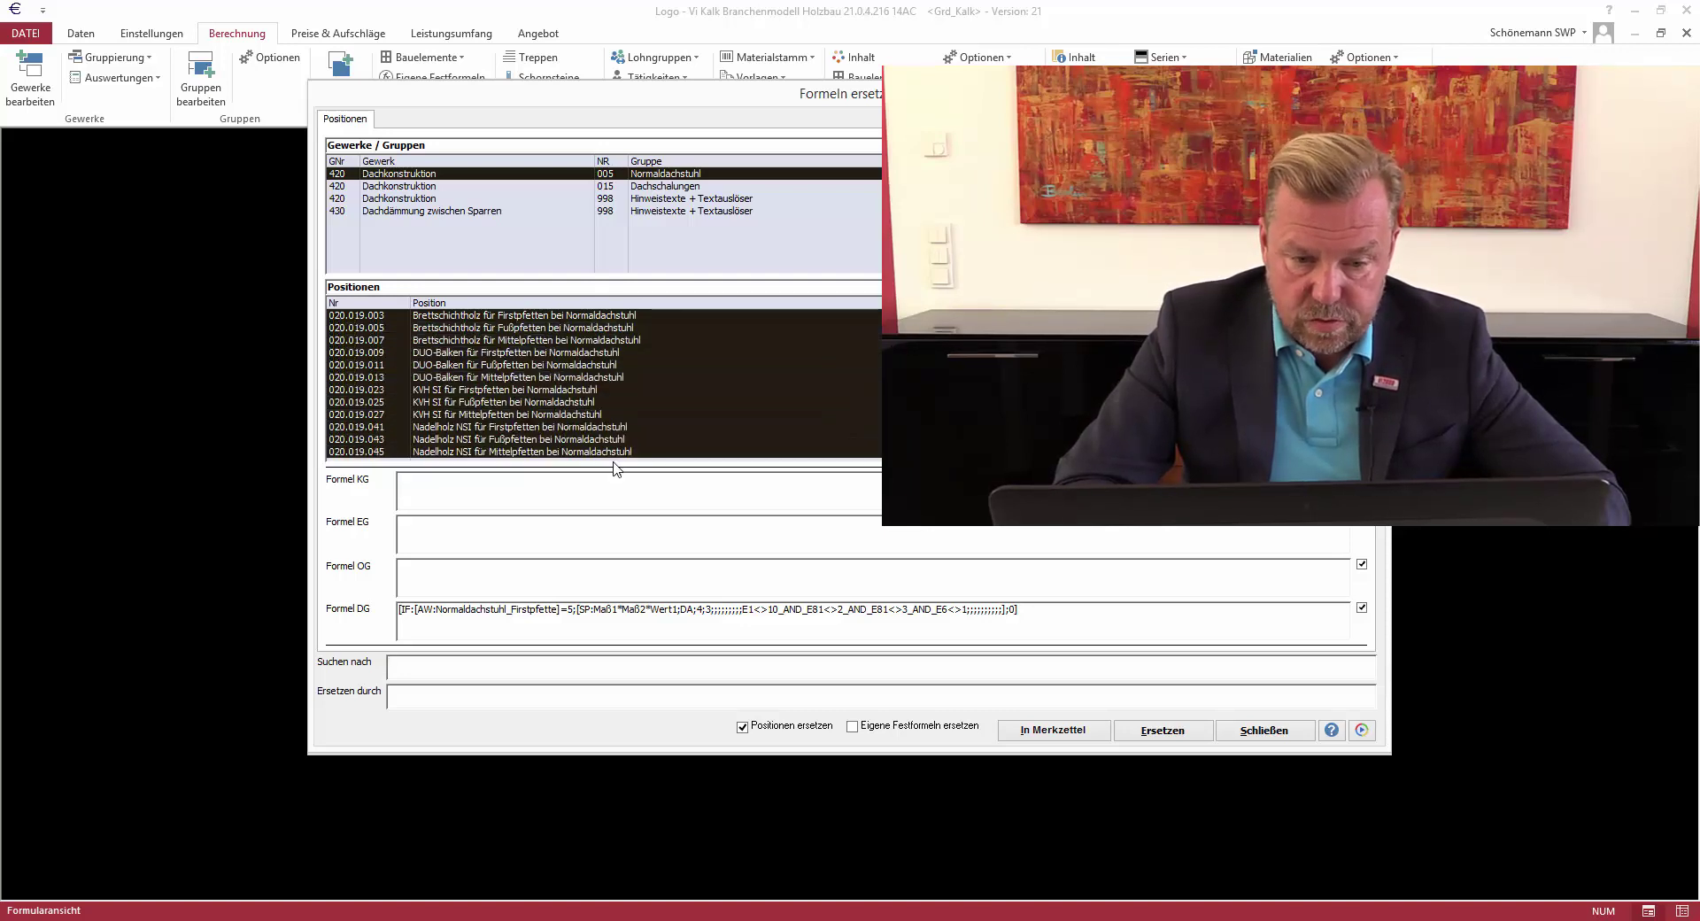
click(629, 315)
click(688, 190)
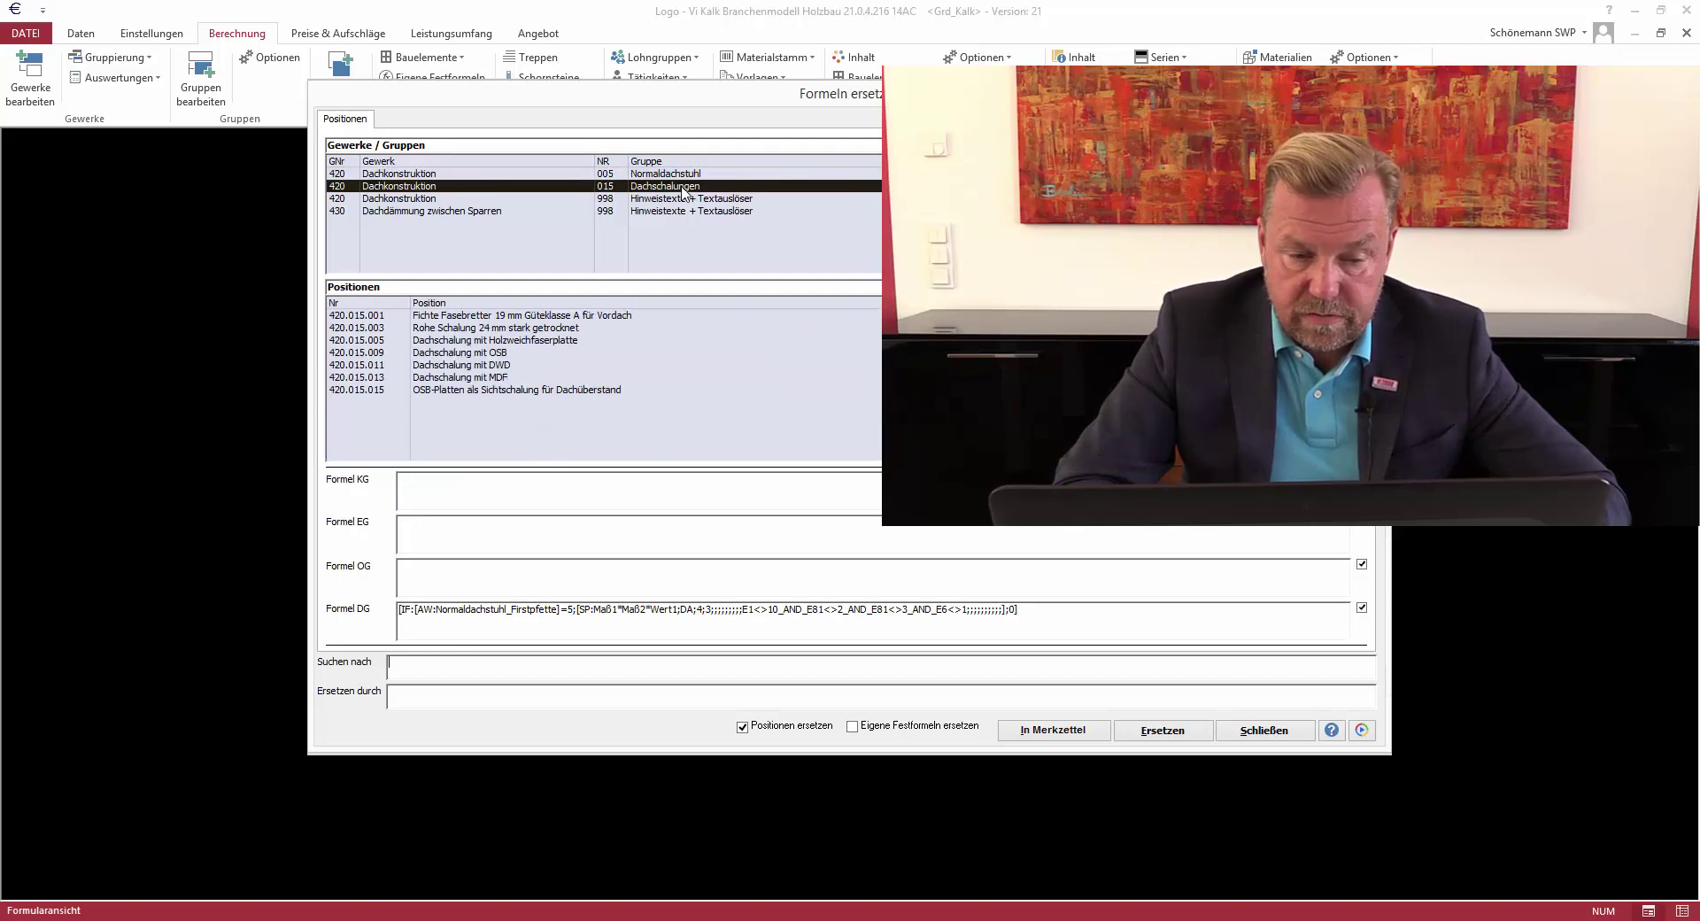
click(532, 317)
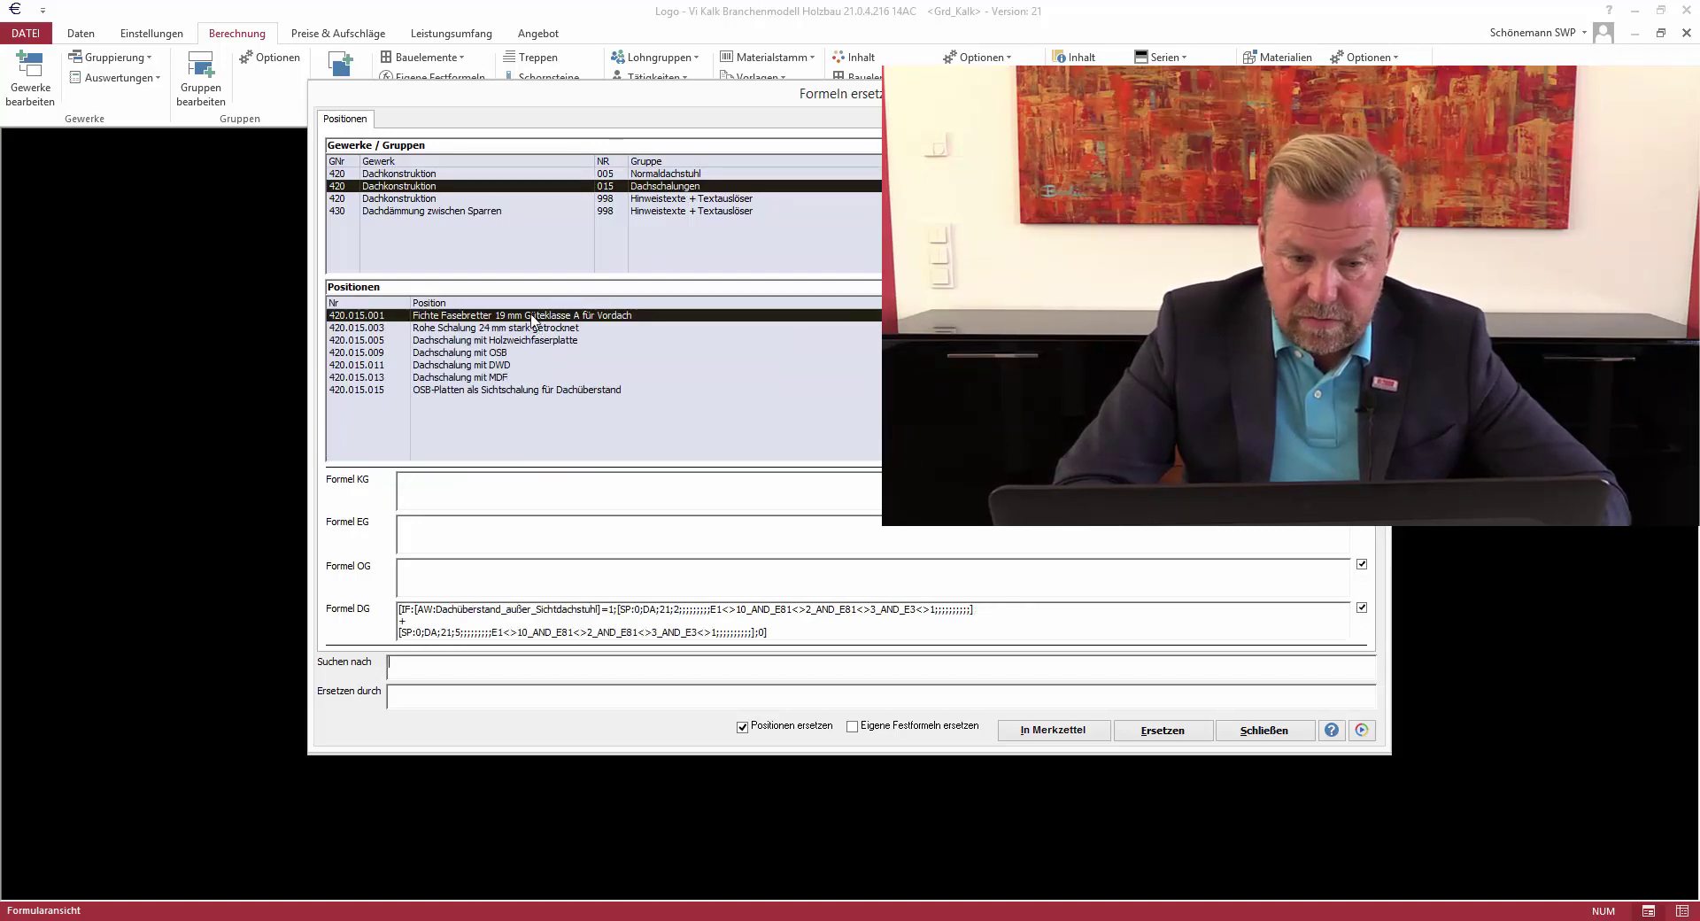
click(501, 389)
click(481, 354)
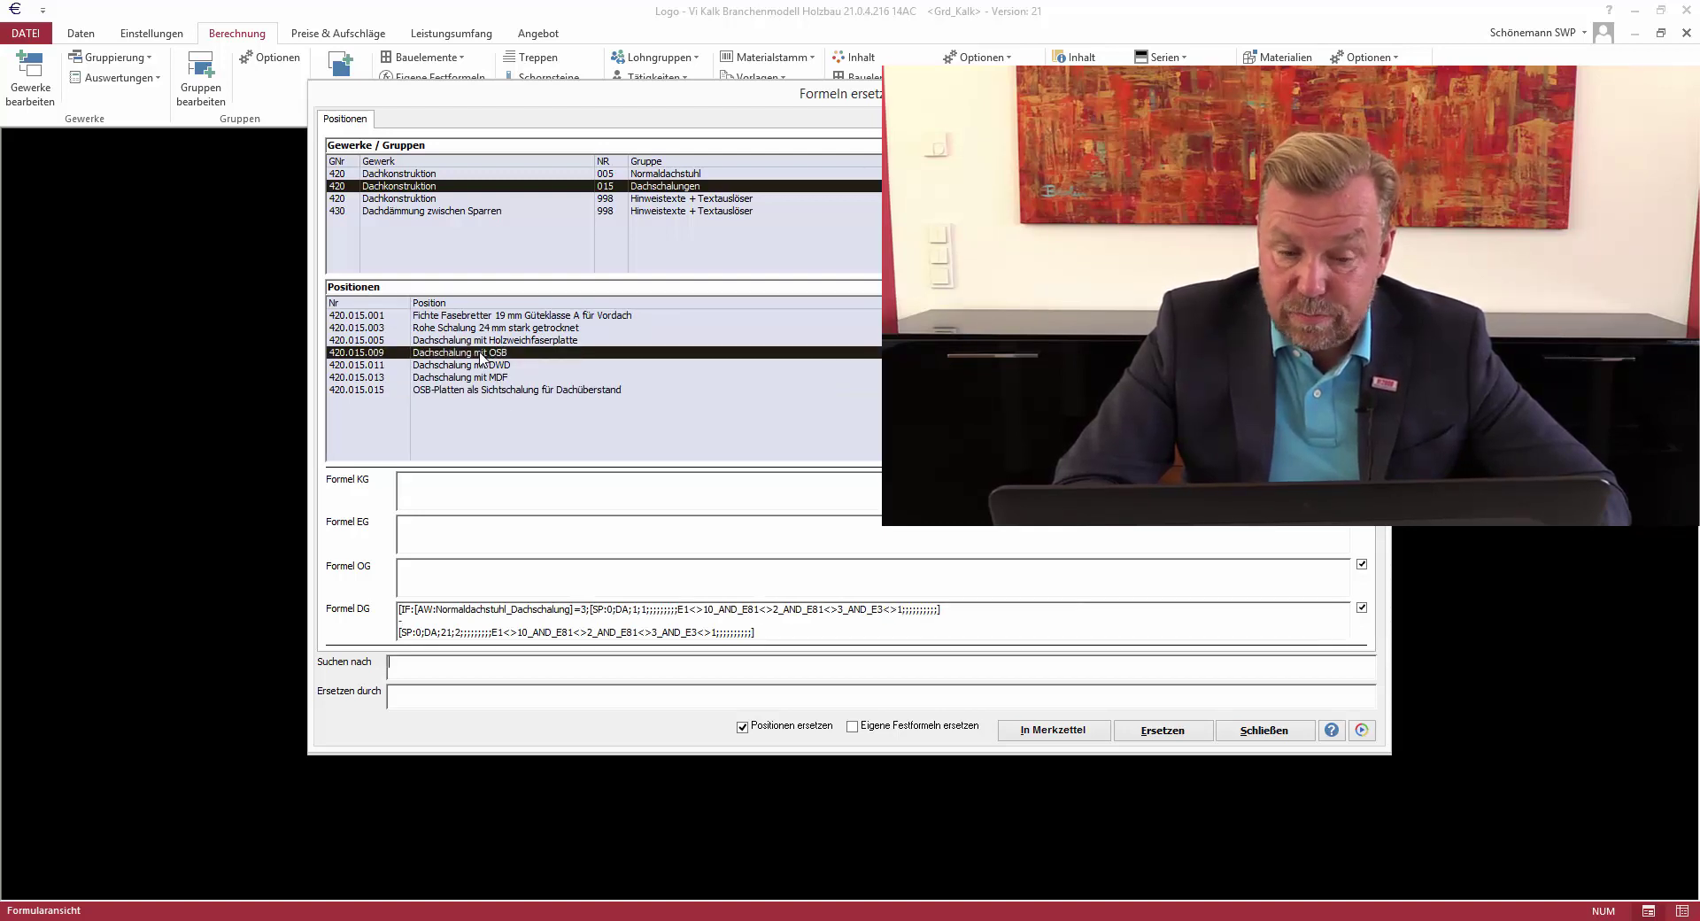
click(667, 199)
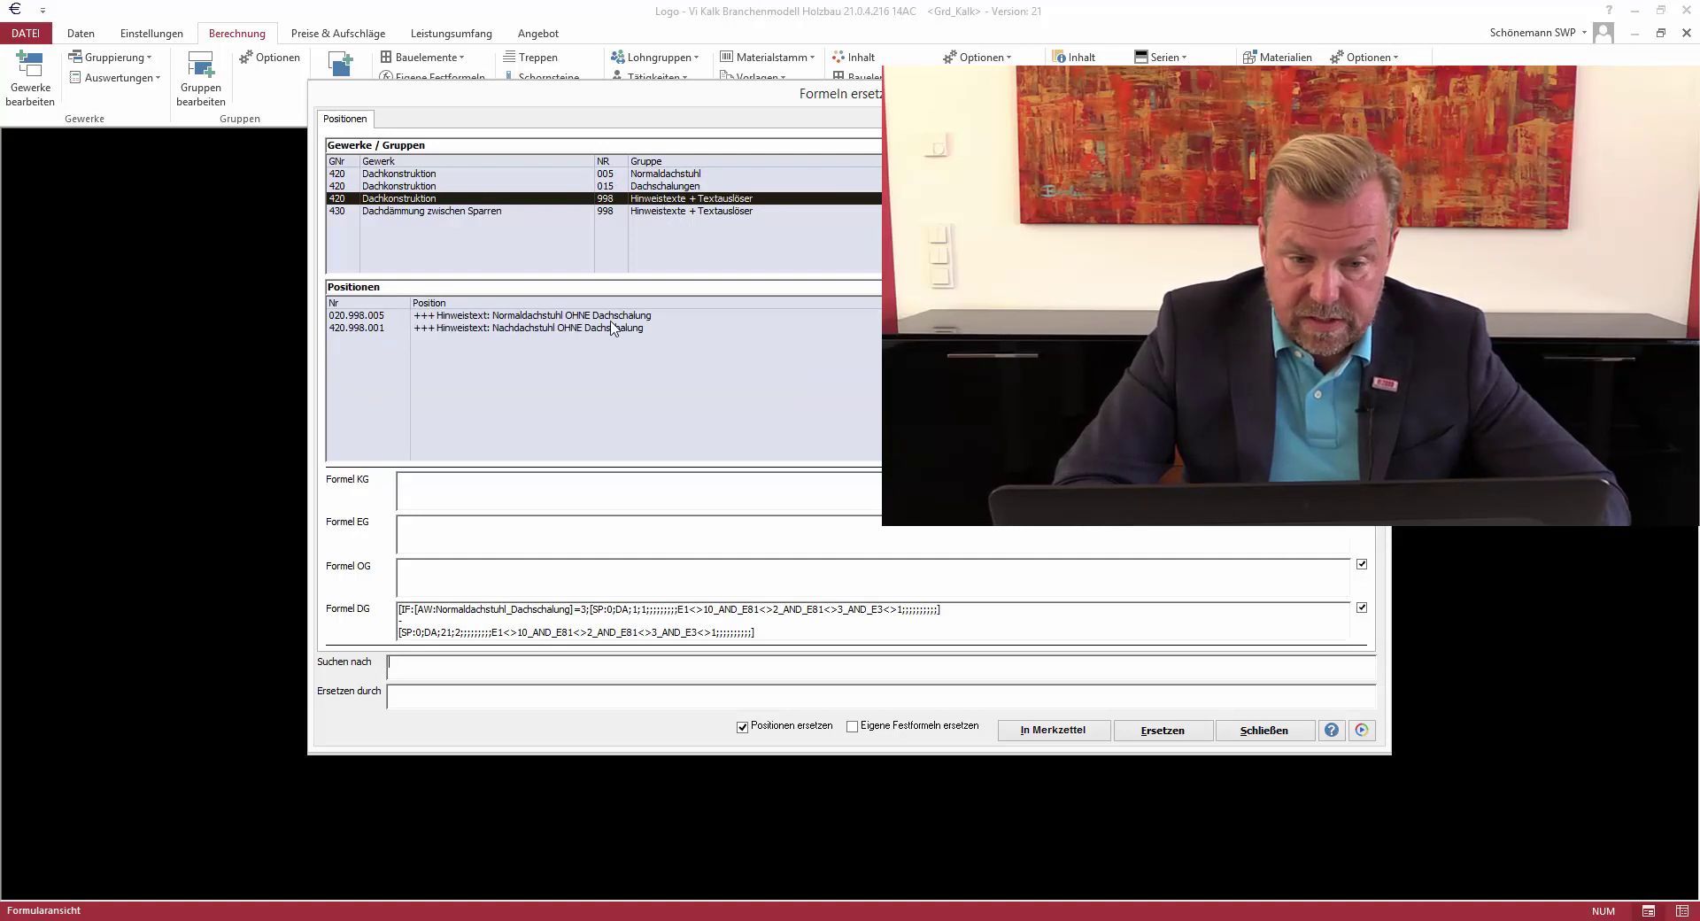
click(612, 317)
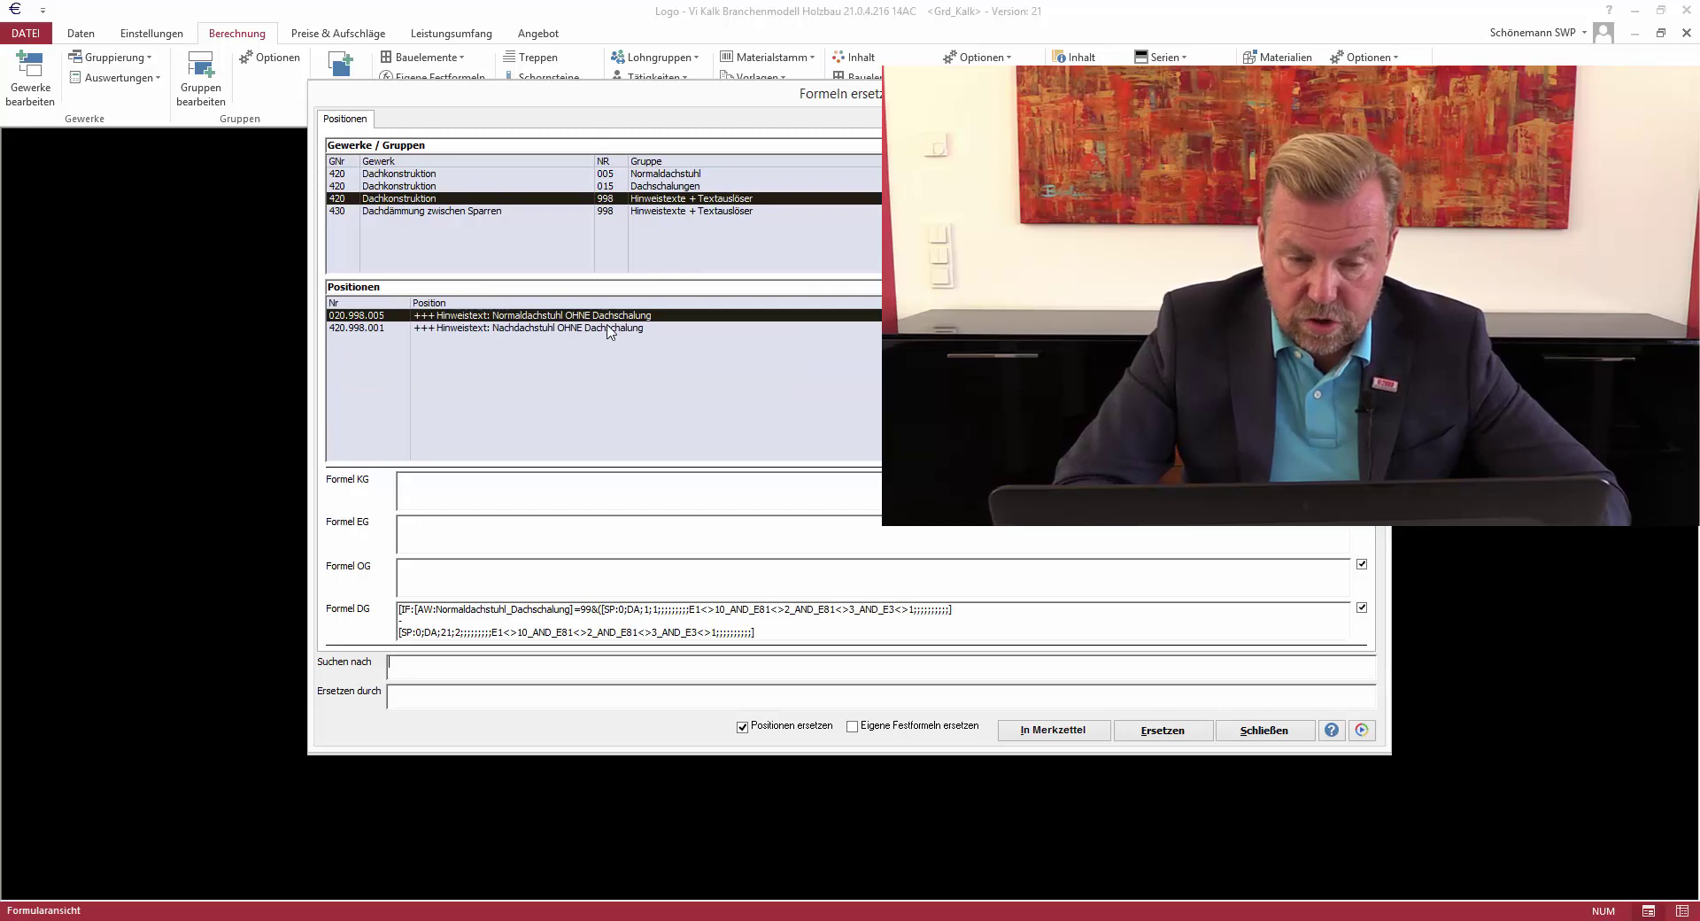
click(672, 215)
click(616, 318)
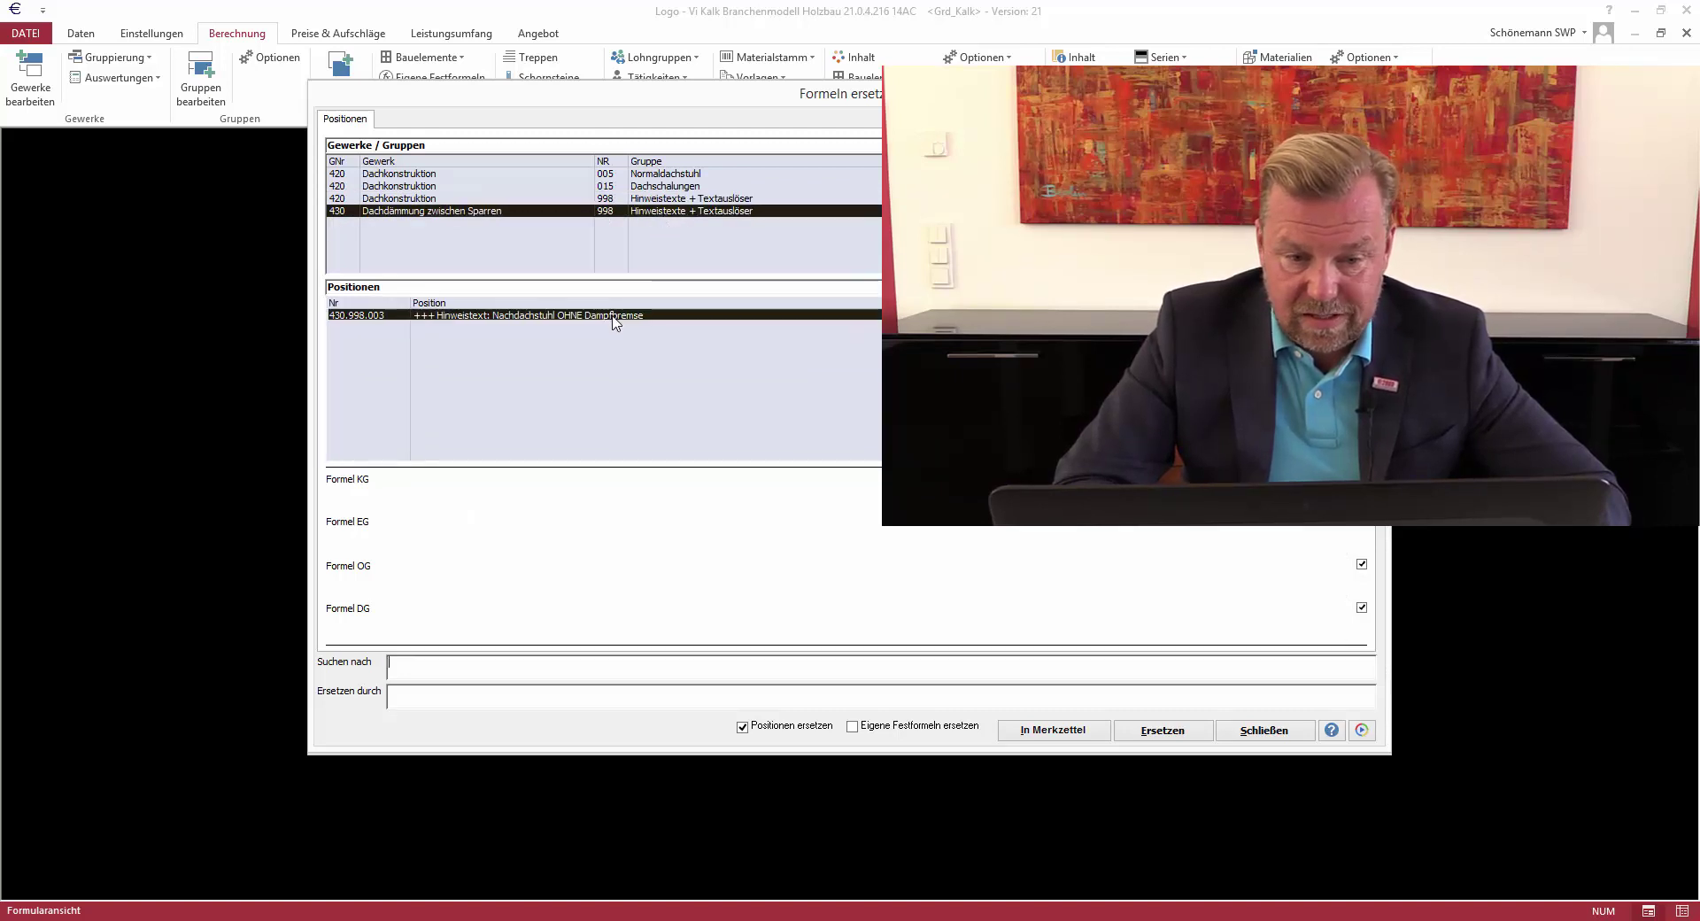
Select all four found groups with all their positions, and enter E81<>2_AND_E81<>3 as both search and replacement text
click(667, 177)
drag(667, 177, 669, 221)
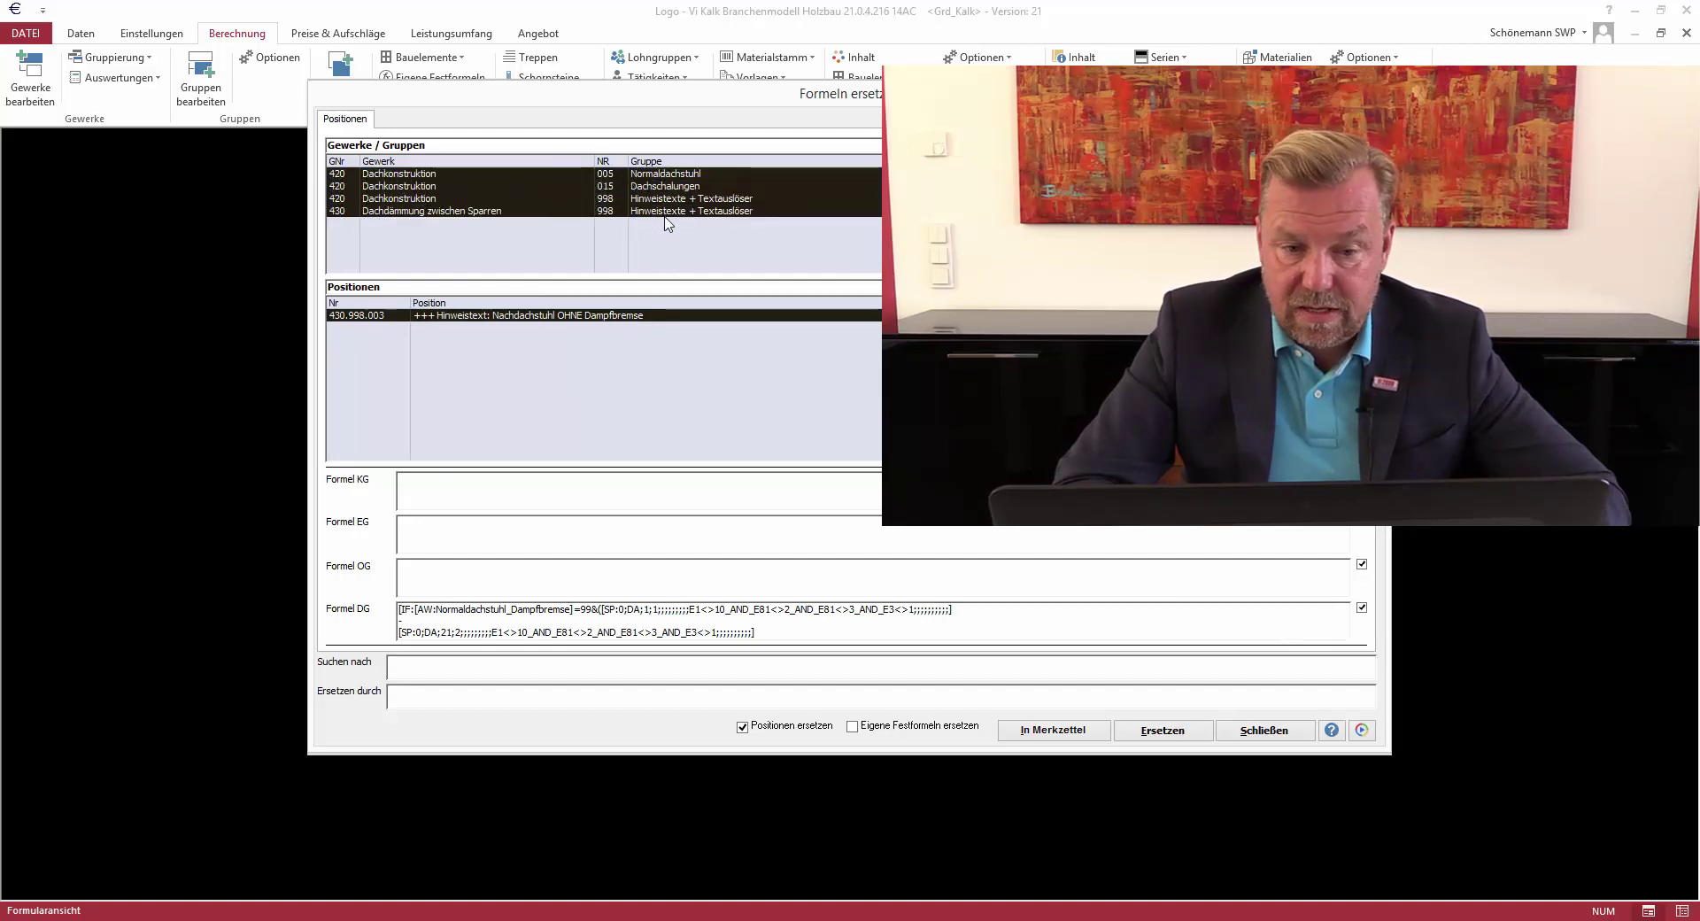
click(596, 319)
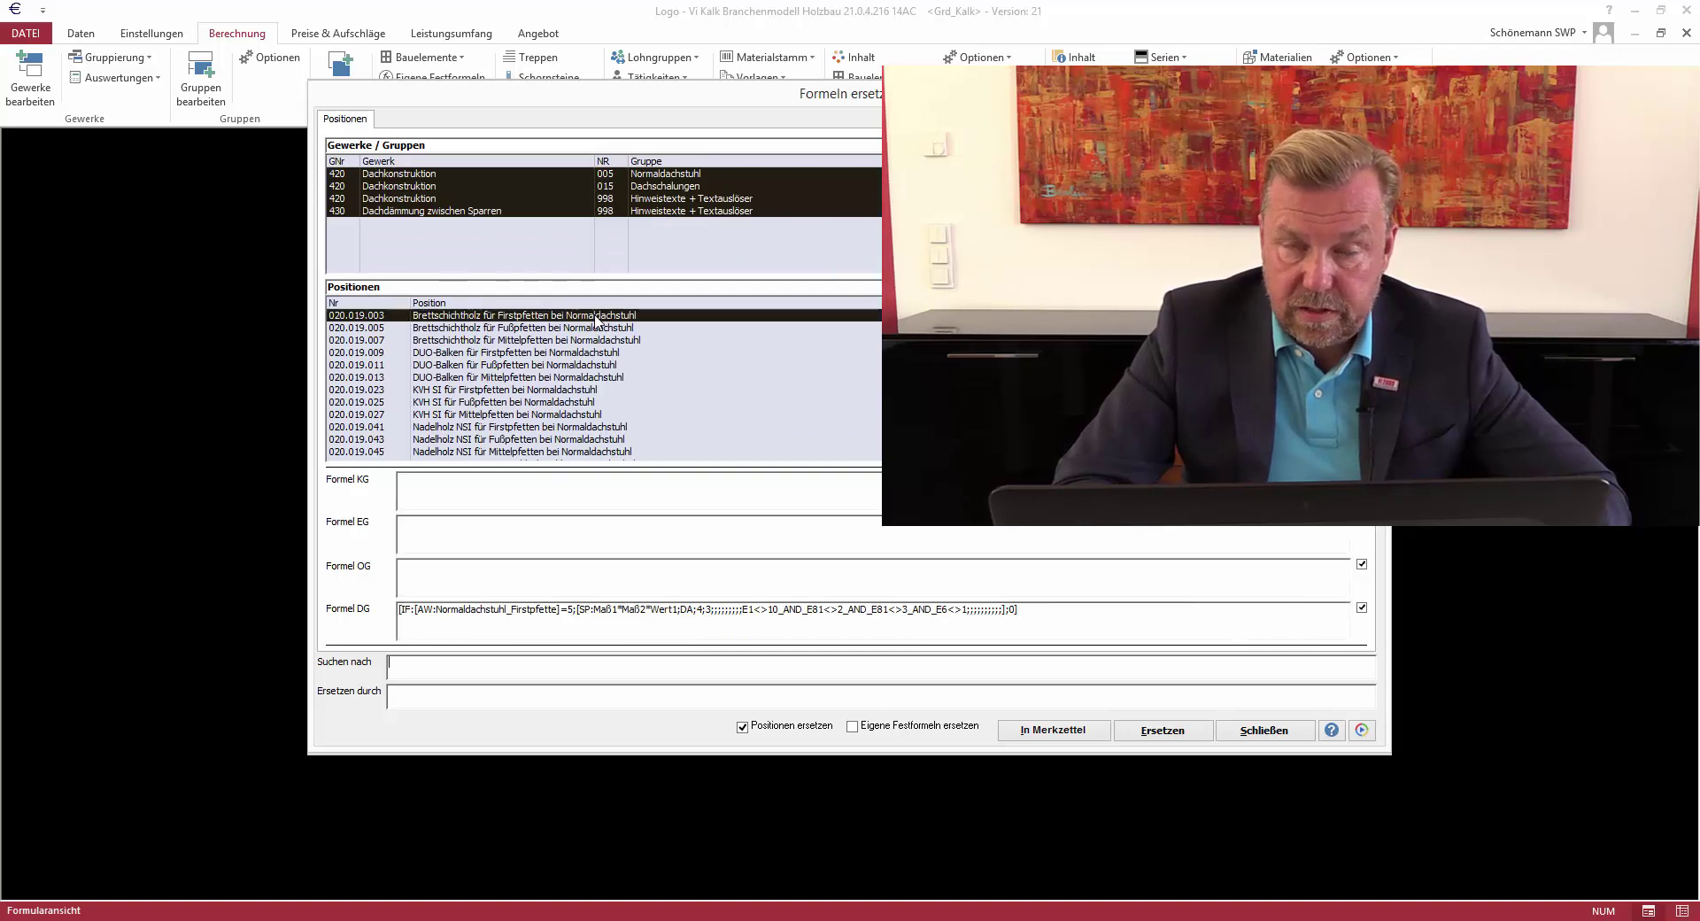
click(422, 675)
key(ctrl+v)
click(426, 702)
key(ctrl+v)
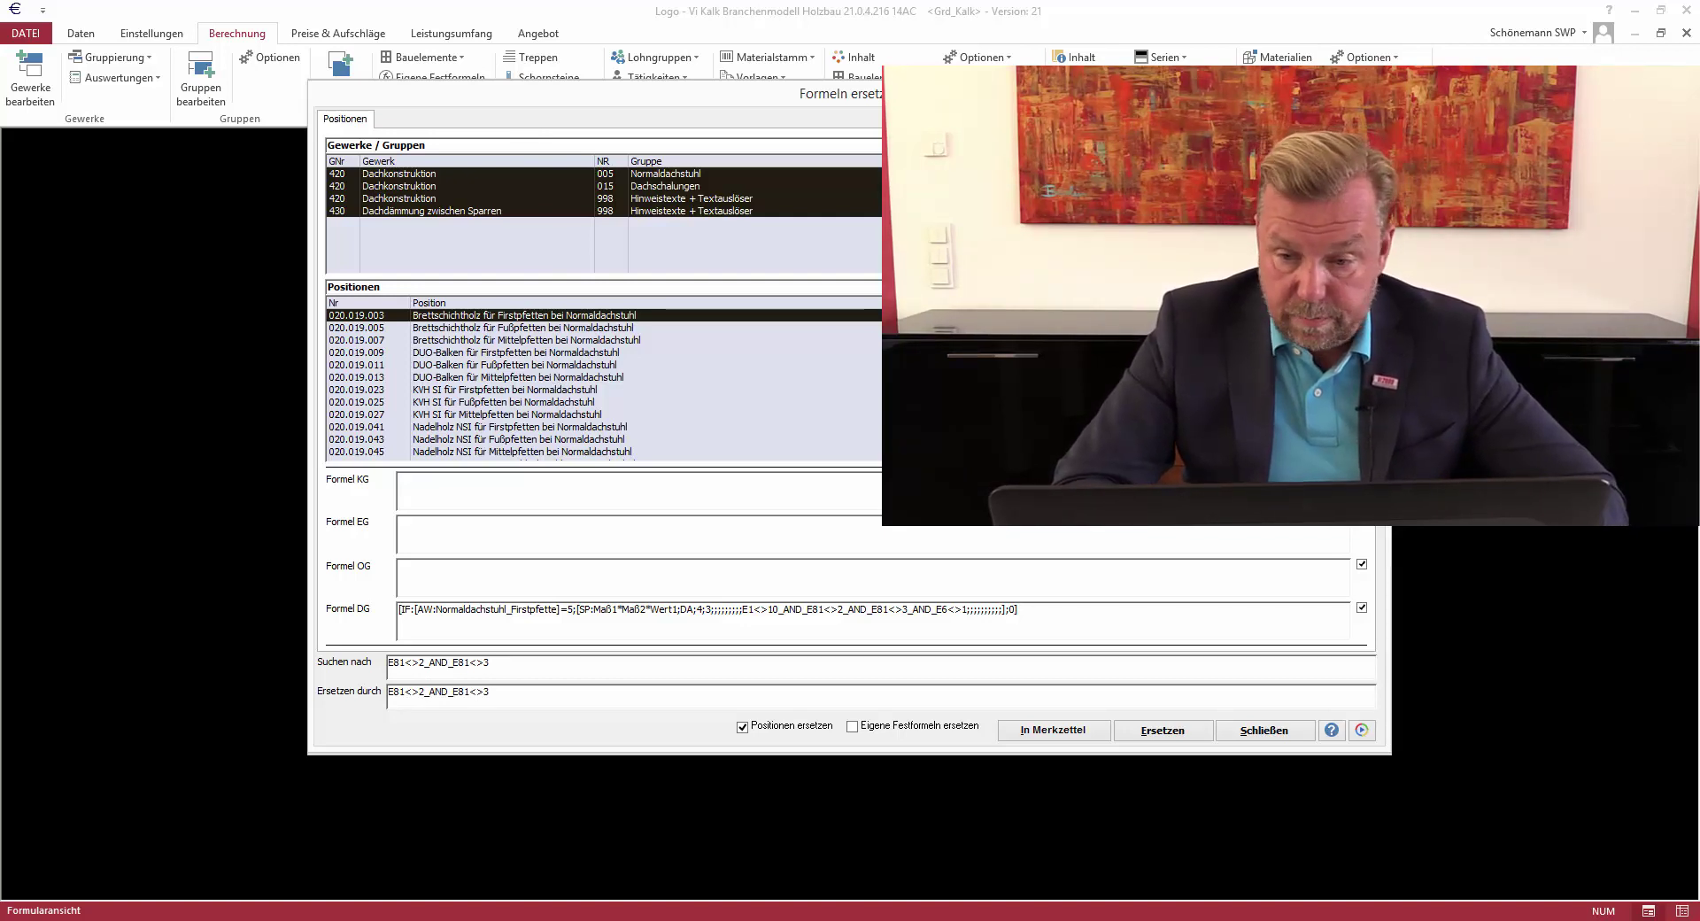
scroll(573, 381, down, 3)
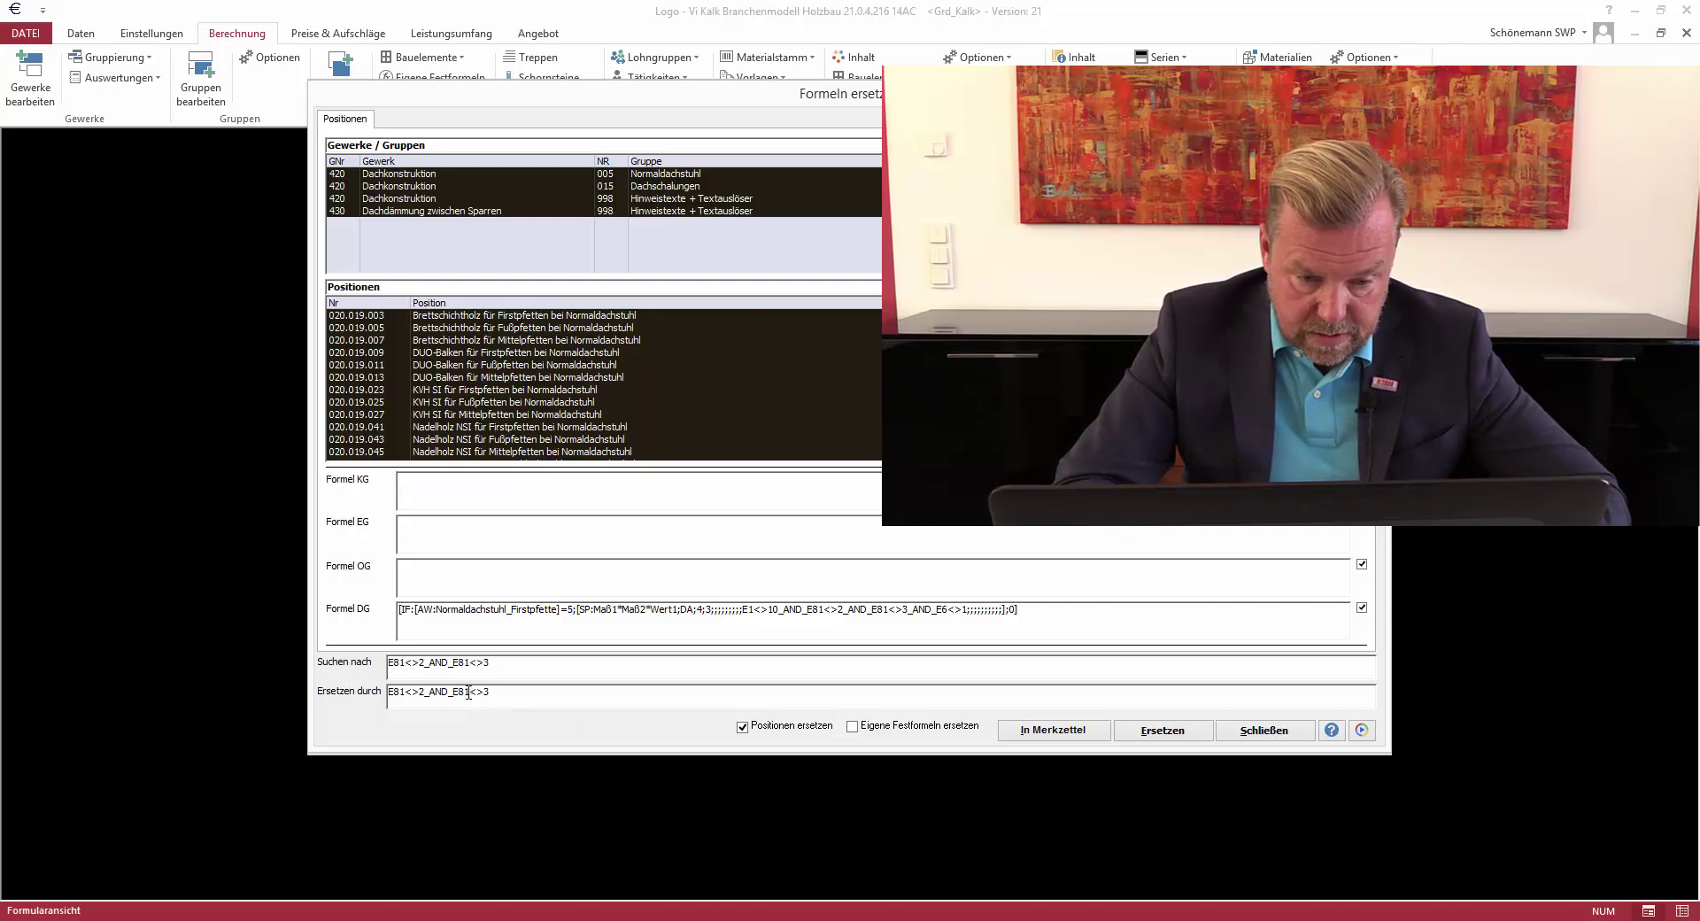
Shorten the replacement text to E81<>3, run the replacement on the selected positions' formulas and close the replacement window
drag(453, 695, 388, 692)
key(Delete)
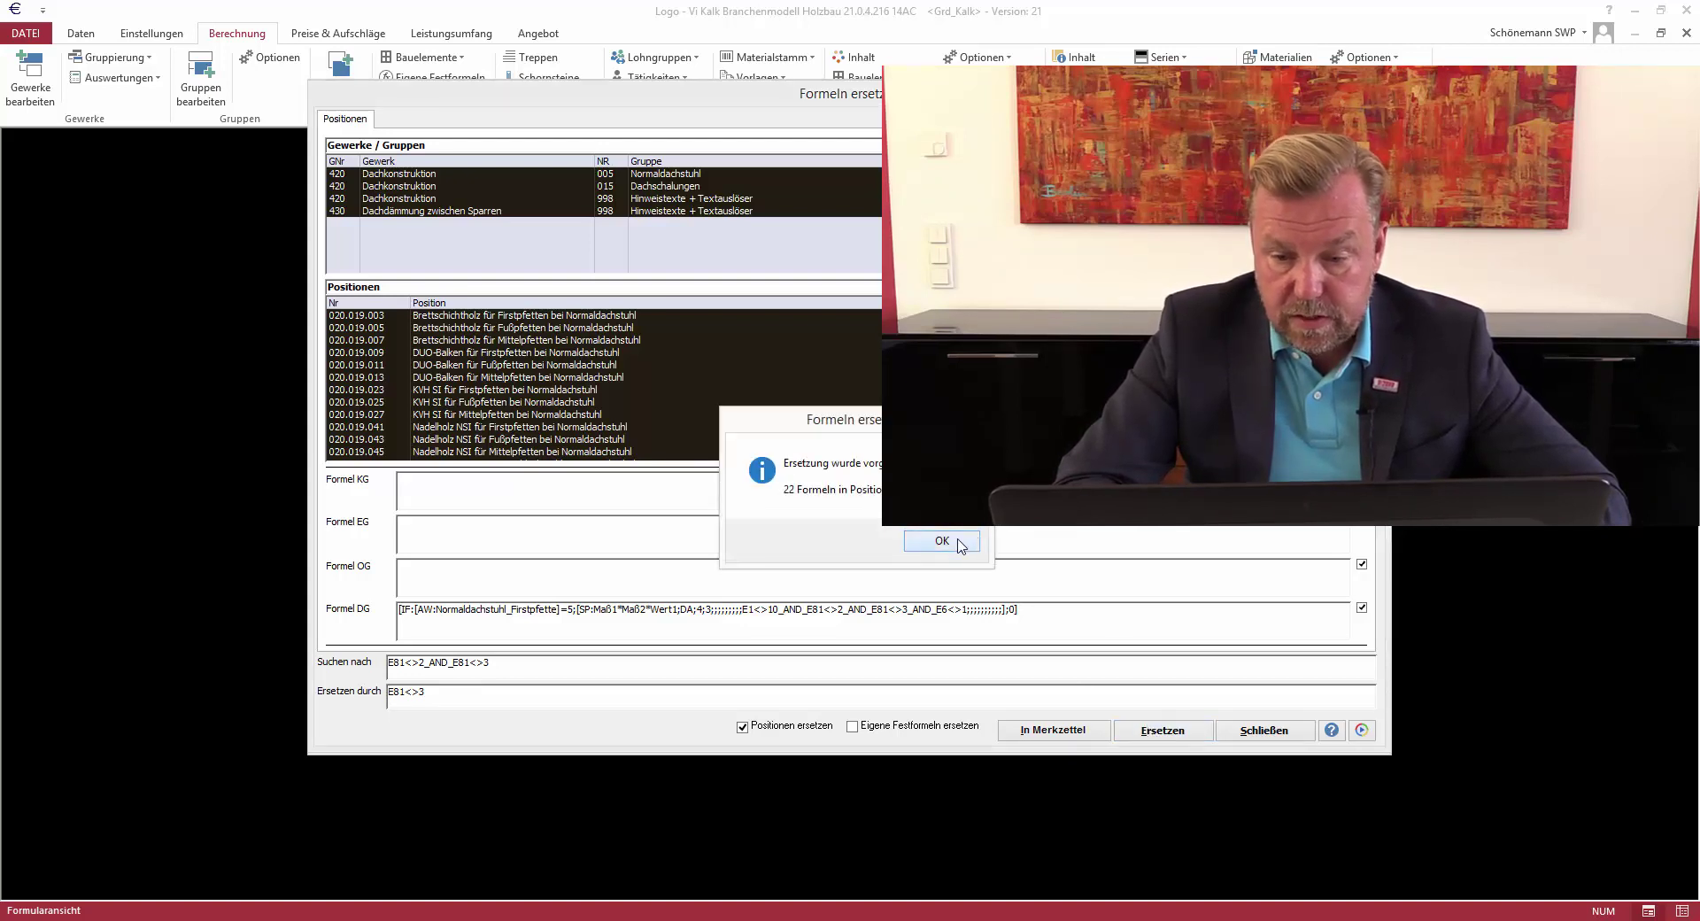
click(960, 545)
click(1264, 731)
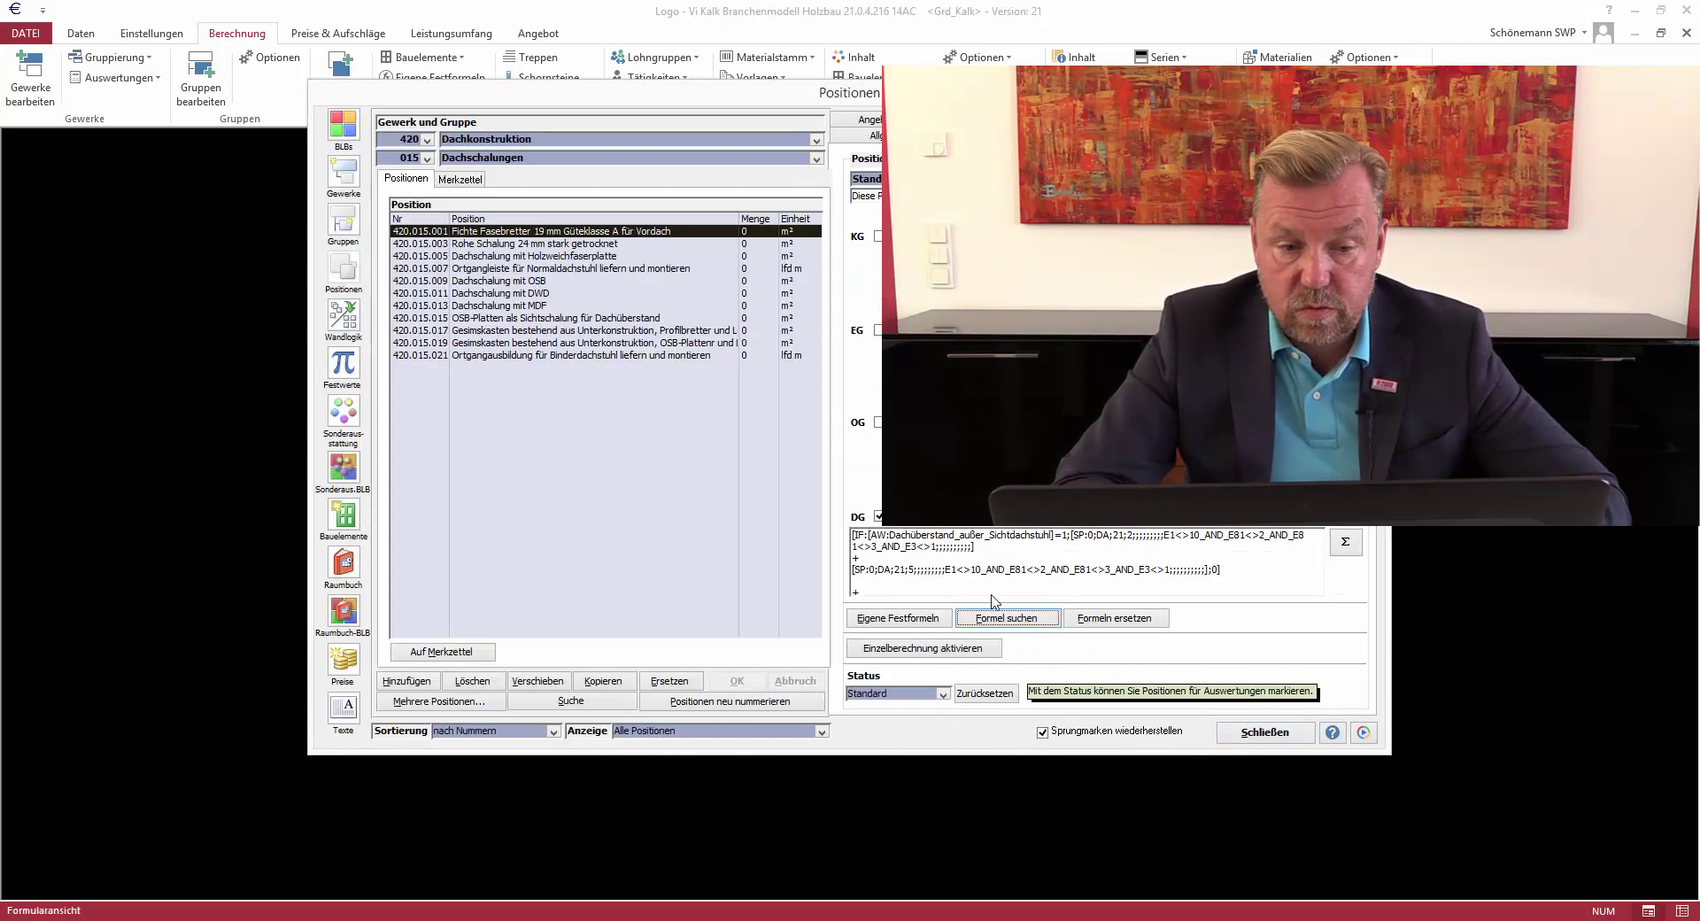
Check the DG formulas of the Dachschalungen positions from 420.015.003 through 420.015.021
click(559, 249)
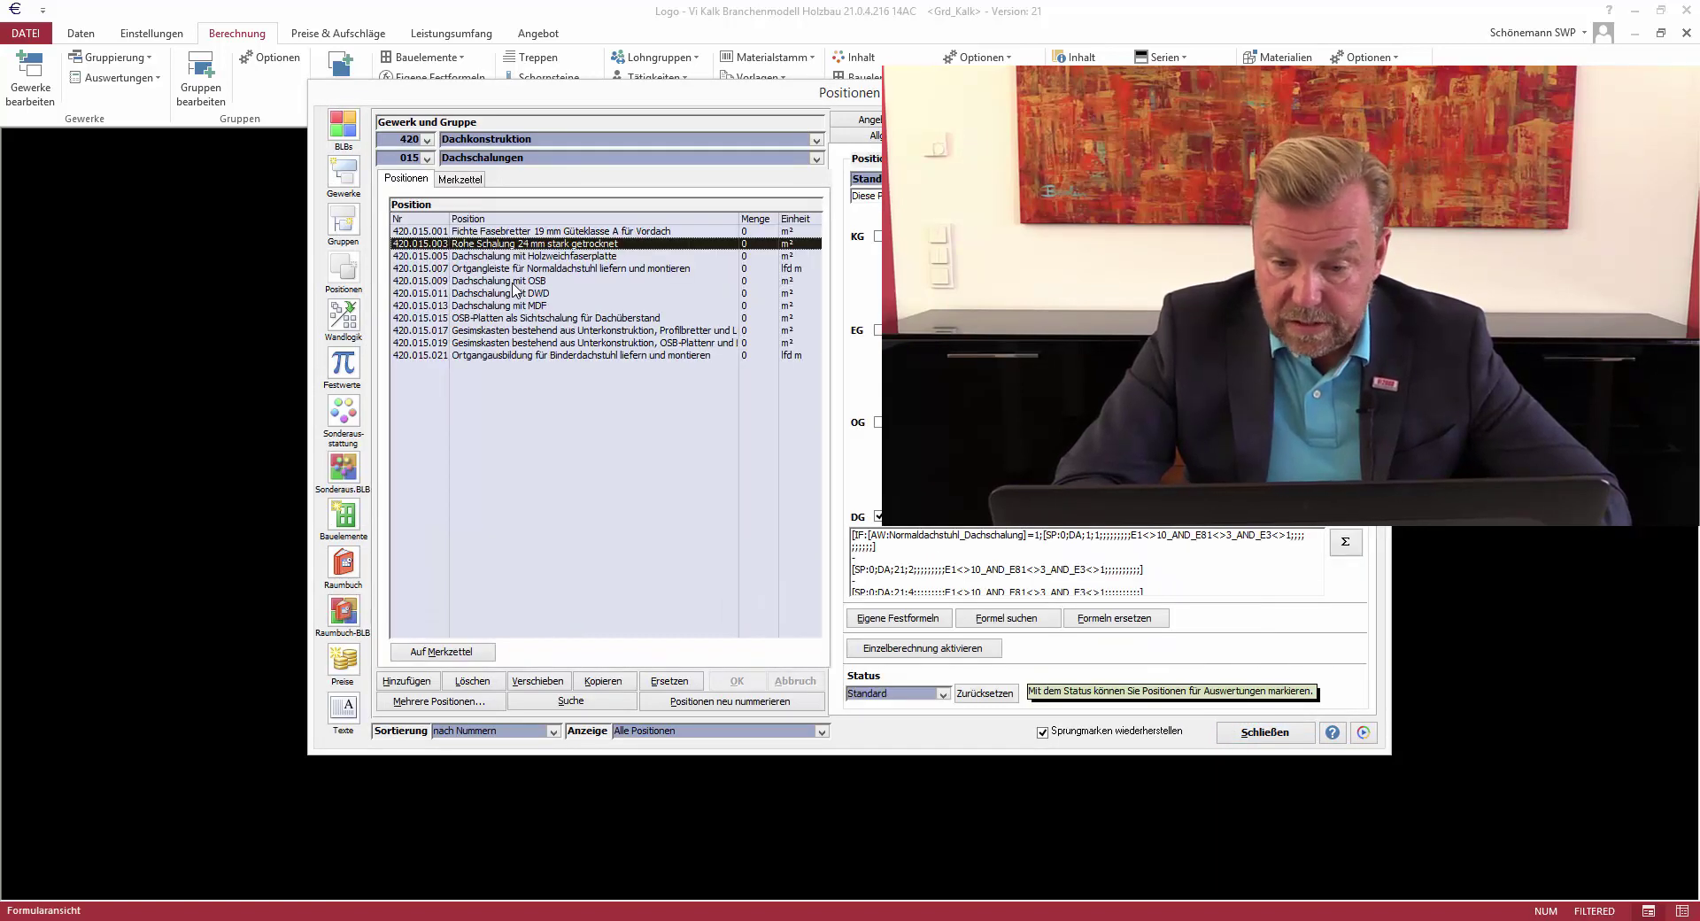
click(513, 268)
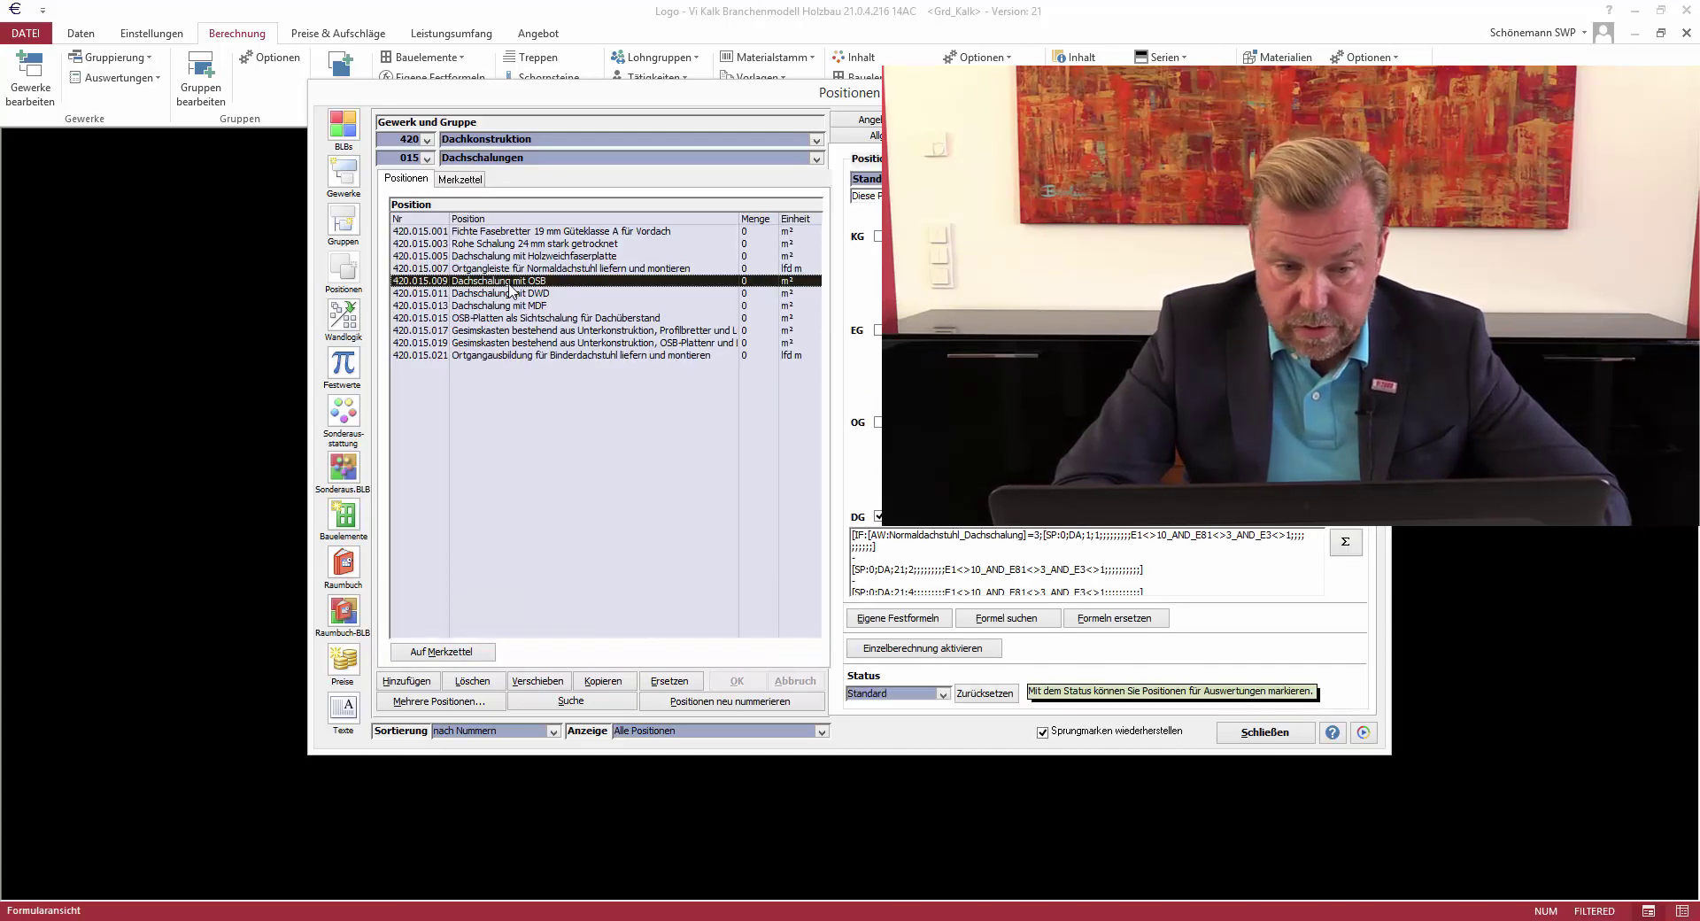
click(511, 329)
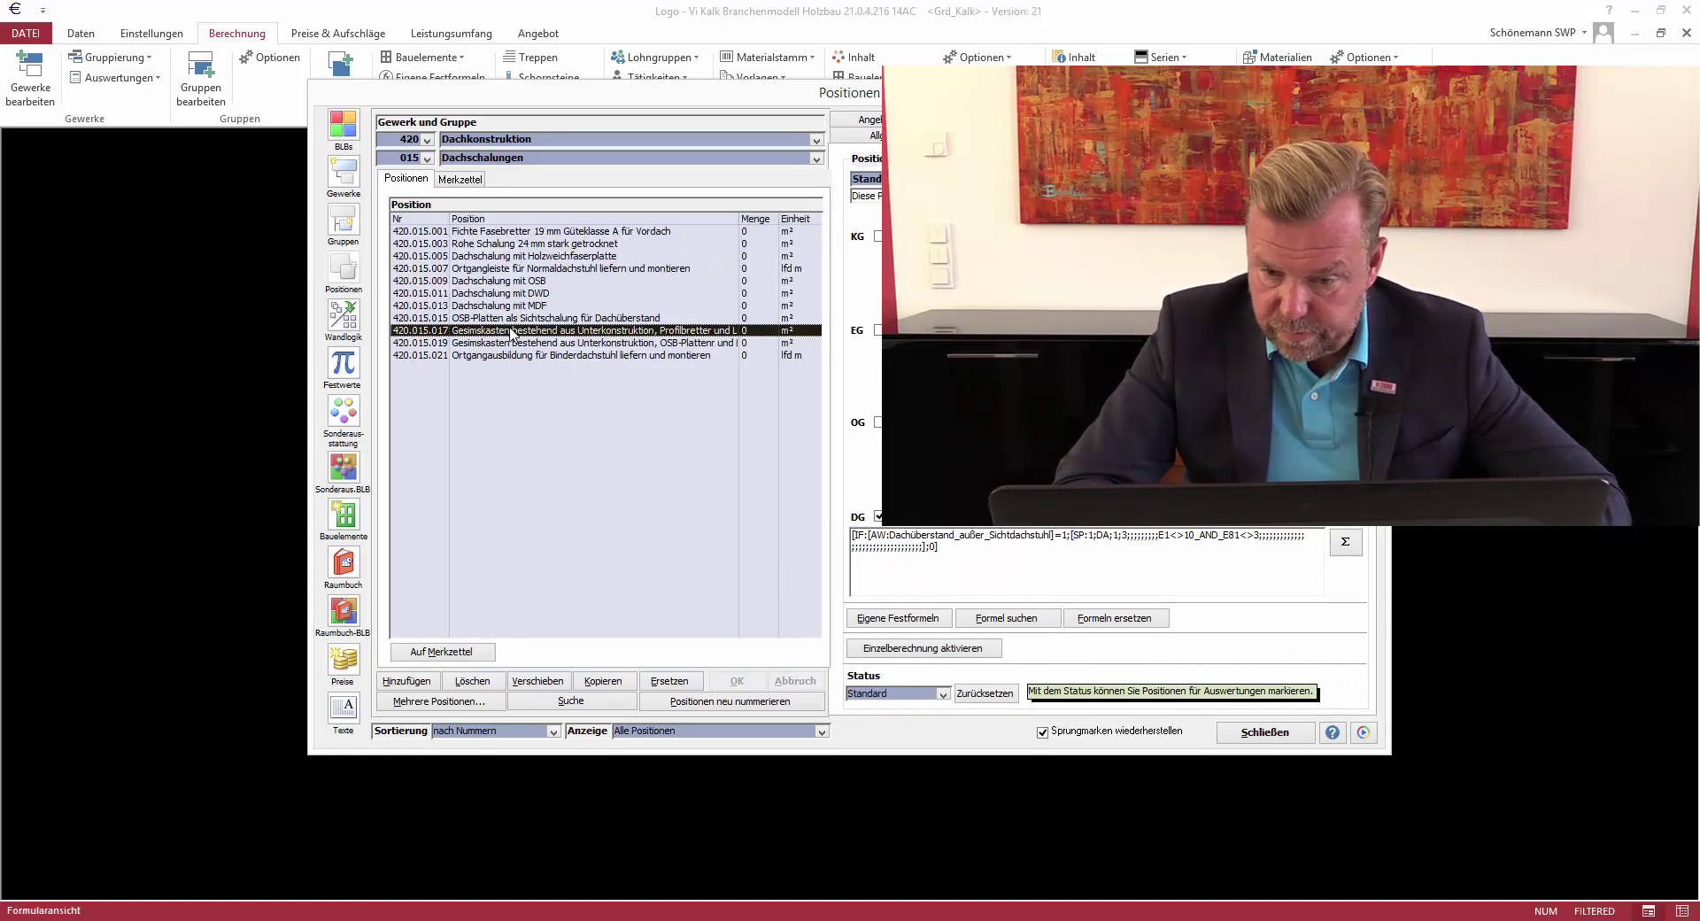
click(510, 344)
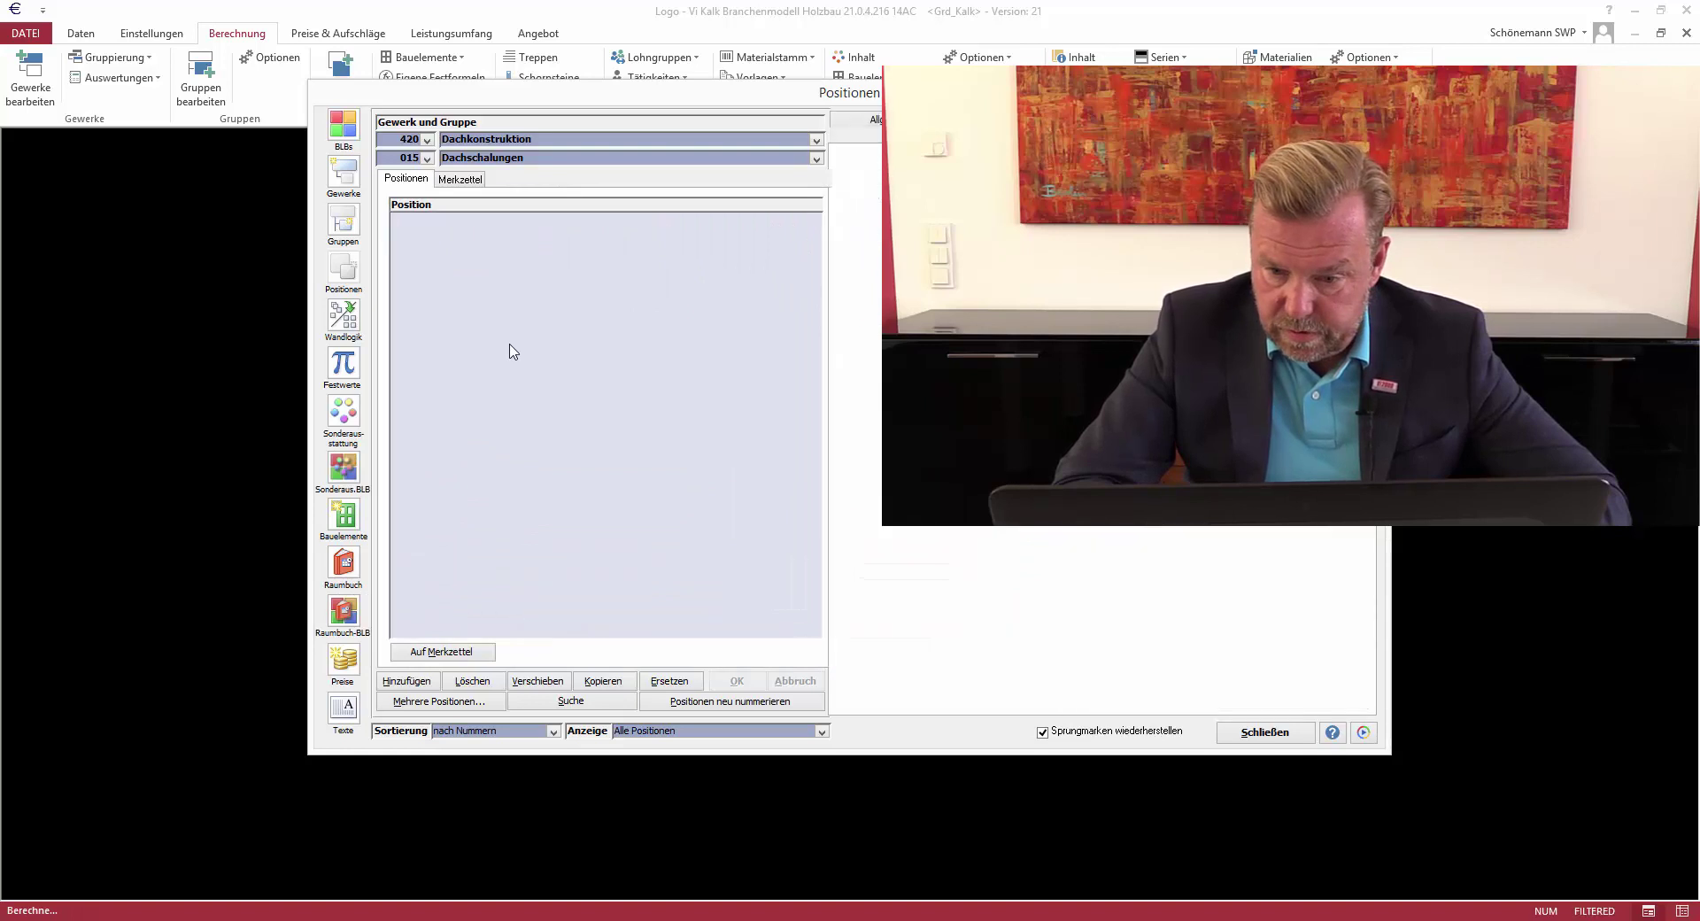
click(511, 359)
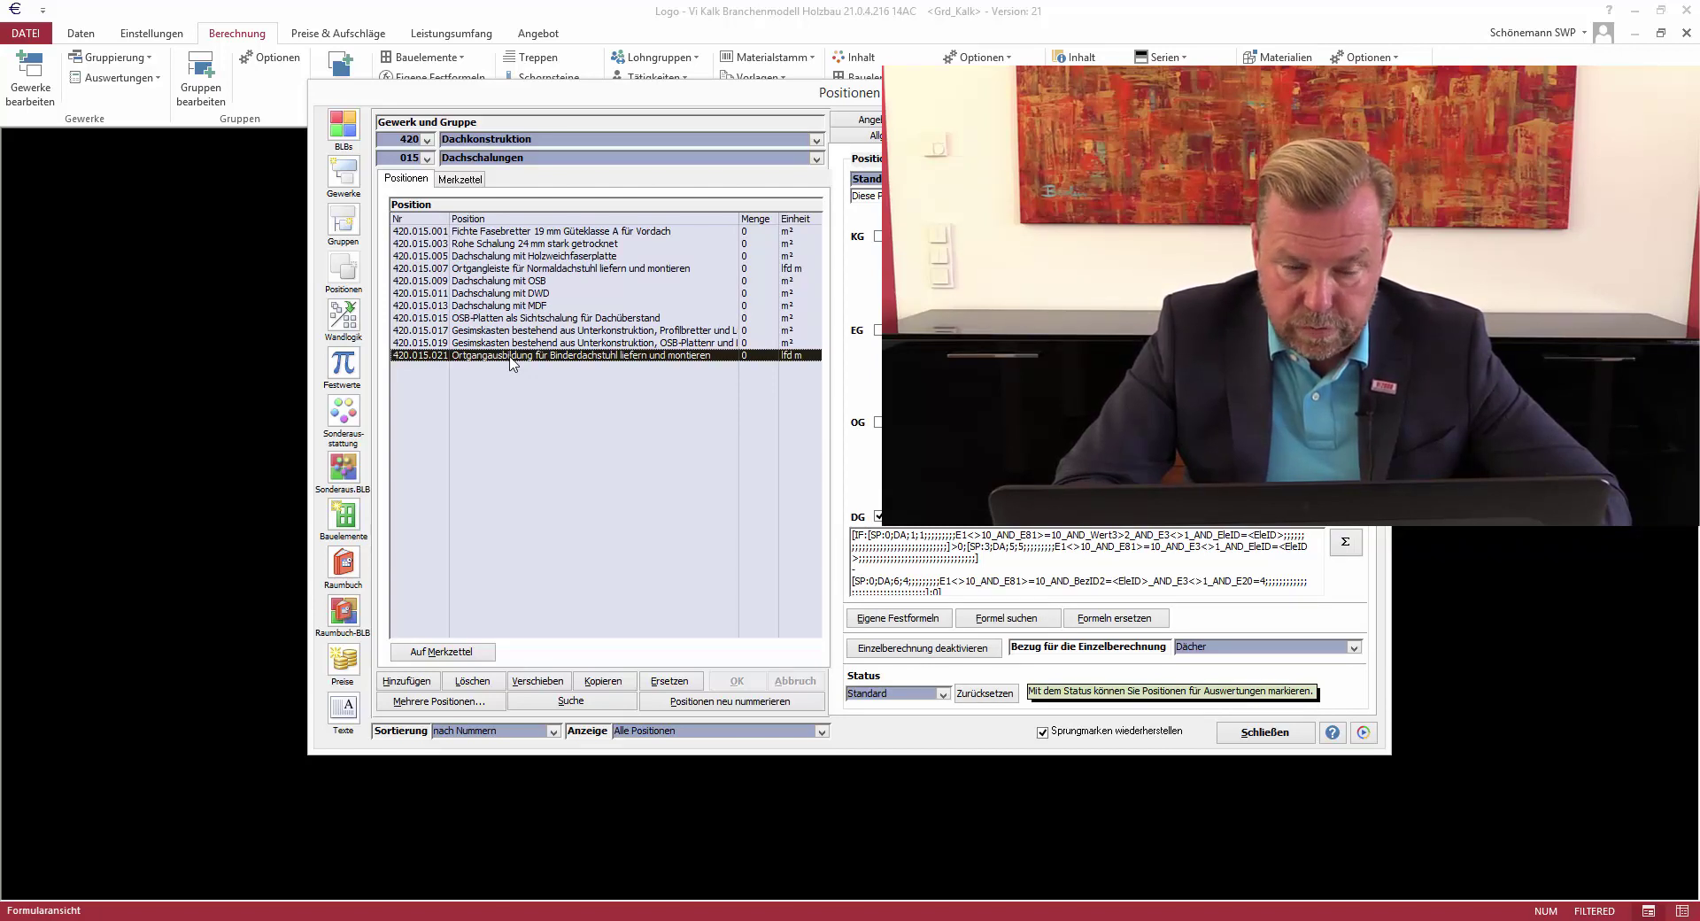
Switch to the Normaldachstuhl group and check the DG formulas of positions 020.019.007 and 020.019.063
click(816, 160)
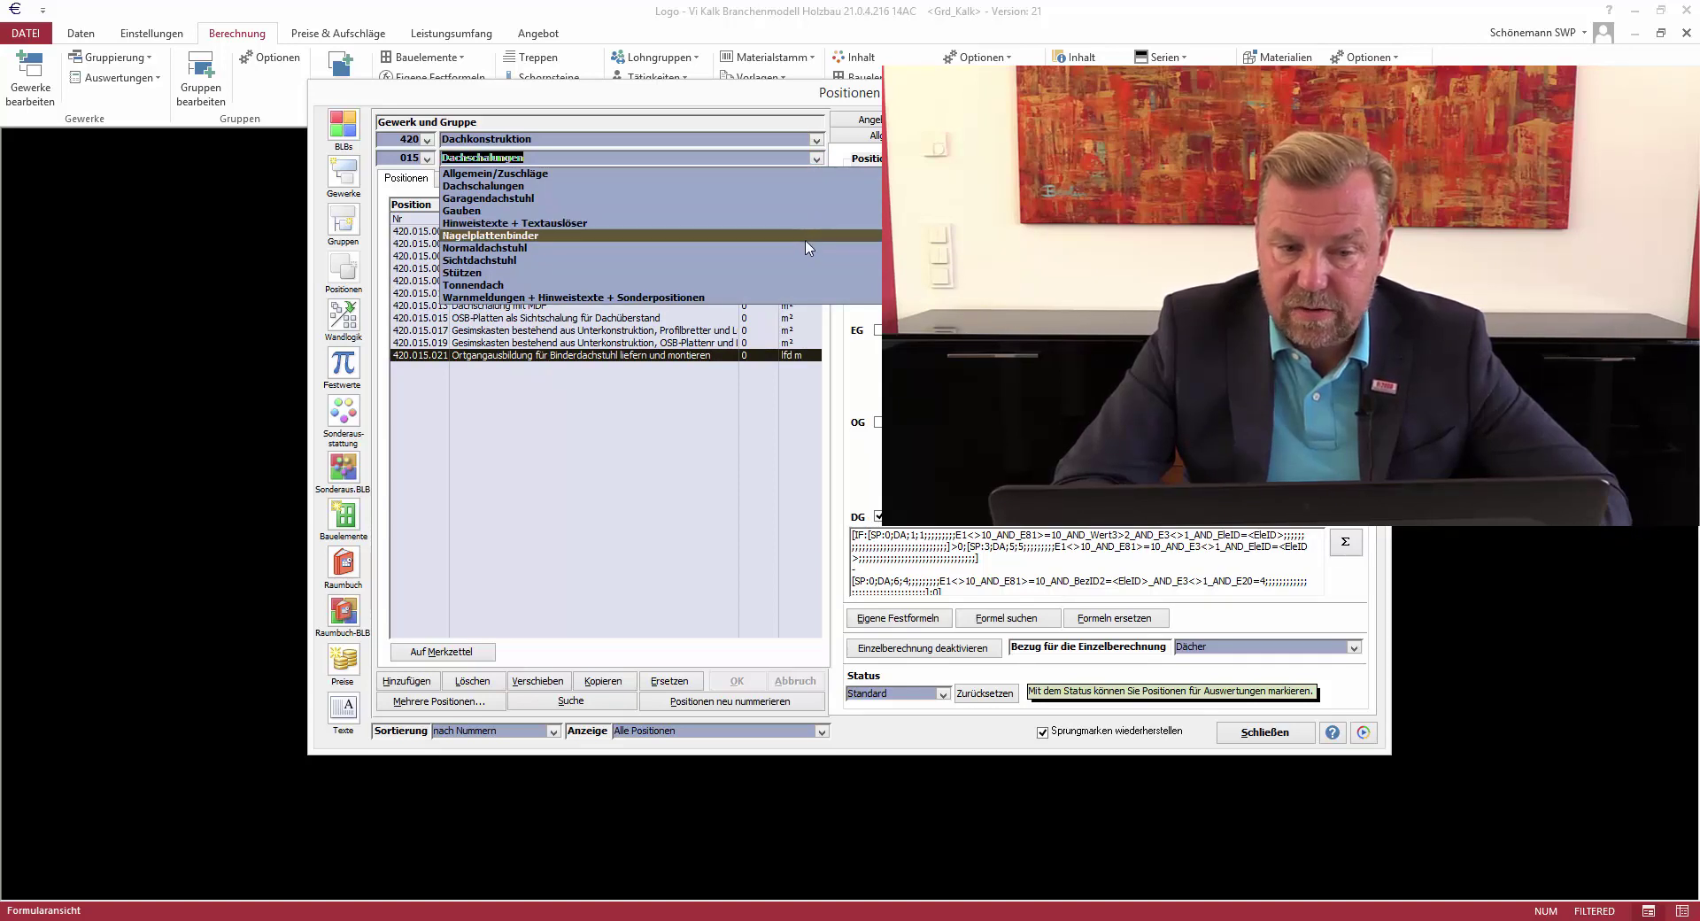
click(807, 249)
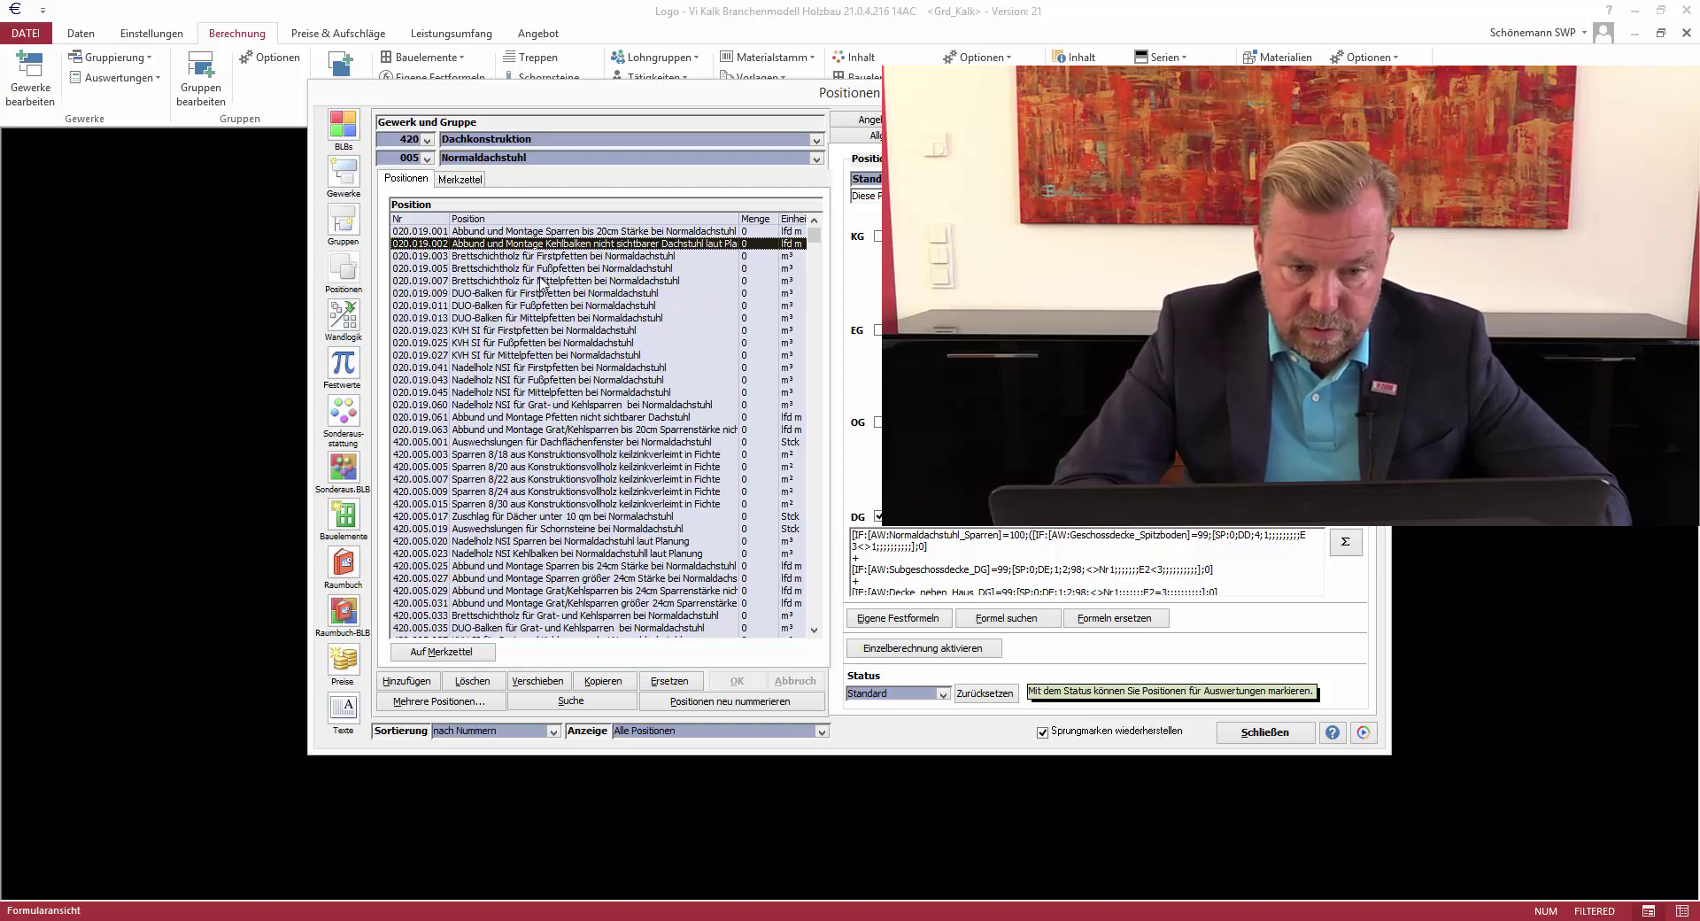
click(540, 283)
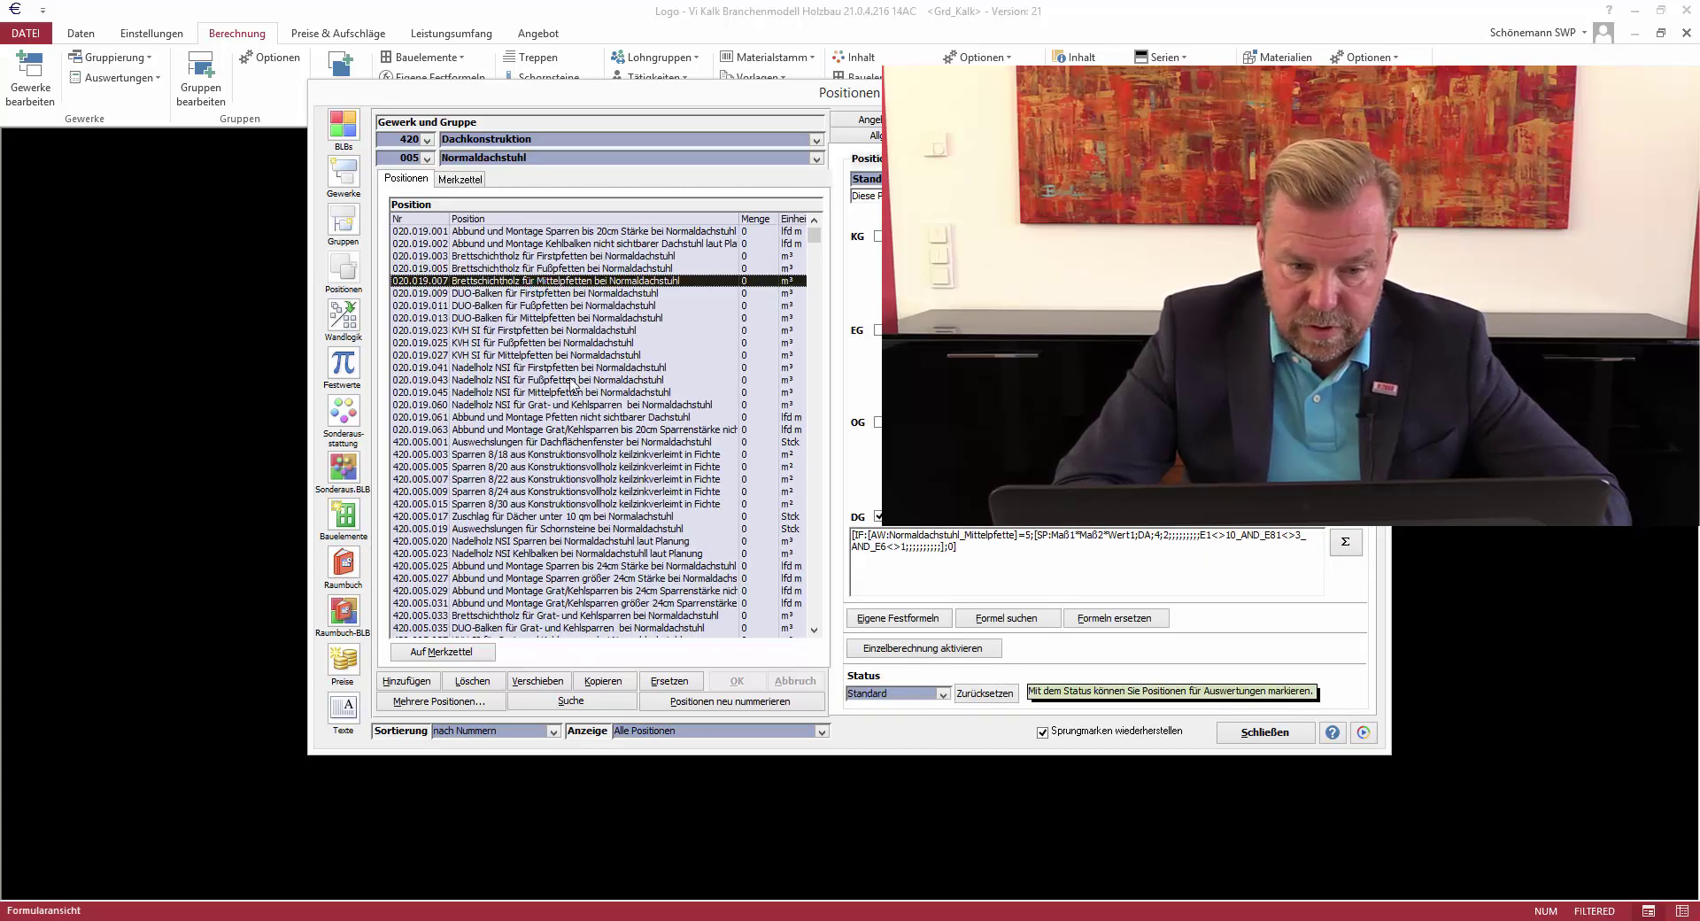
click(583, 430)
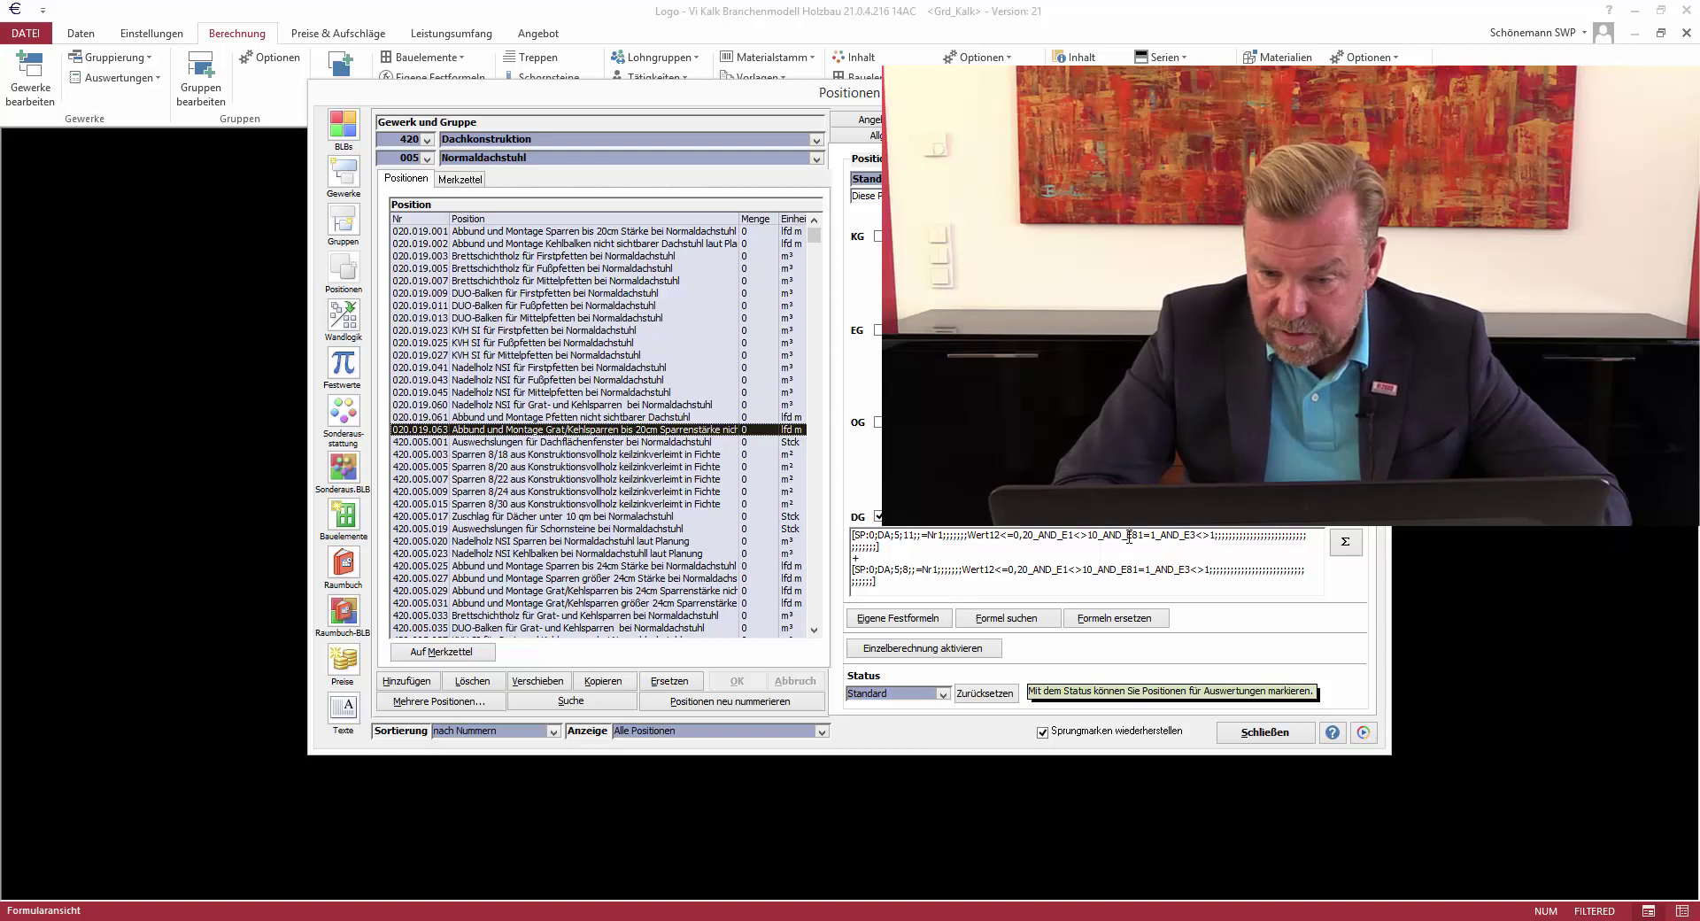
Search the formulas for the E81=1 condition of position 020.019.063 and examine the found Betontreppen, Unterzüge and Titanzink positions
drag(1128, 536, 1157, 535)
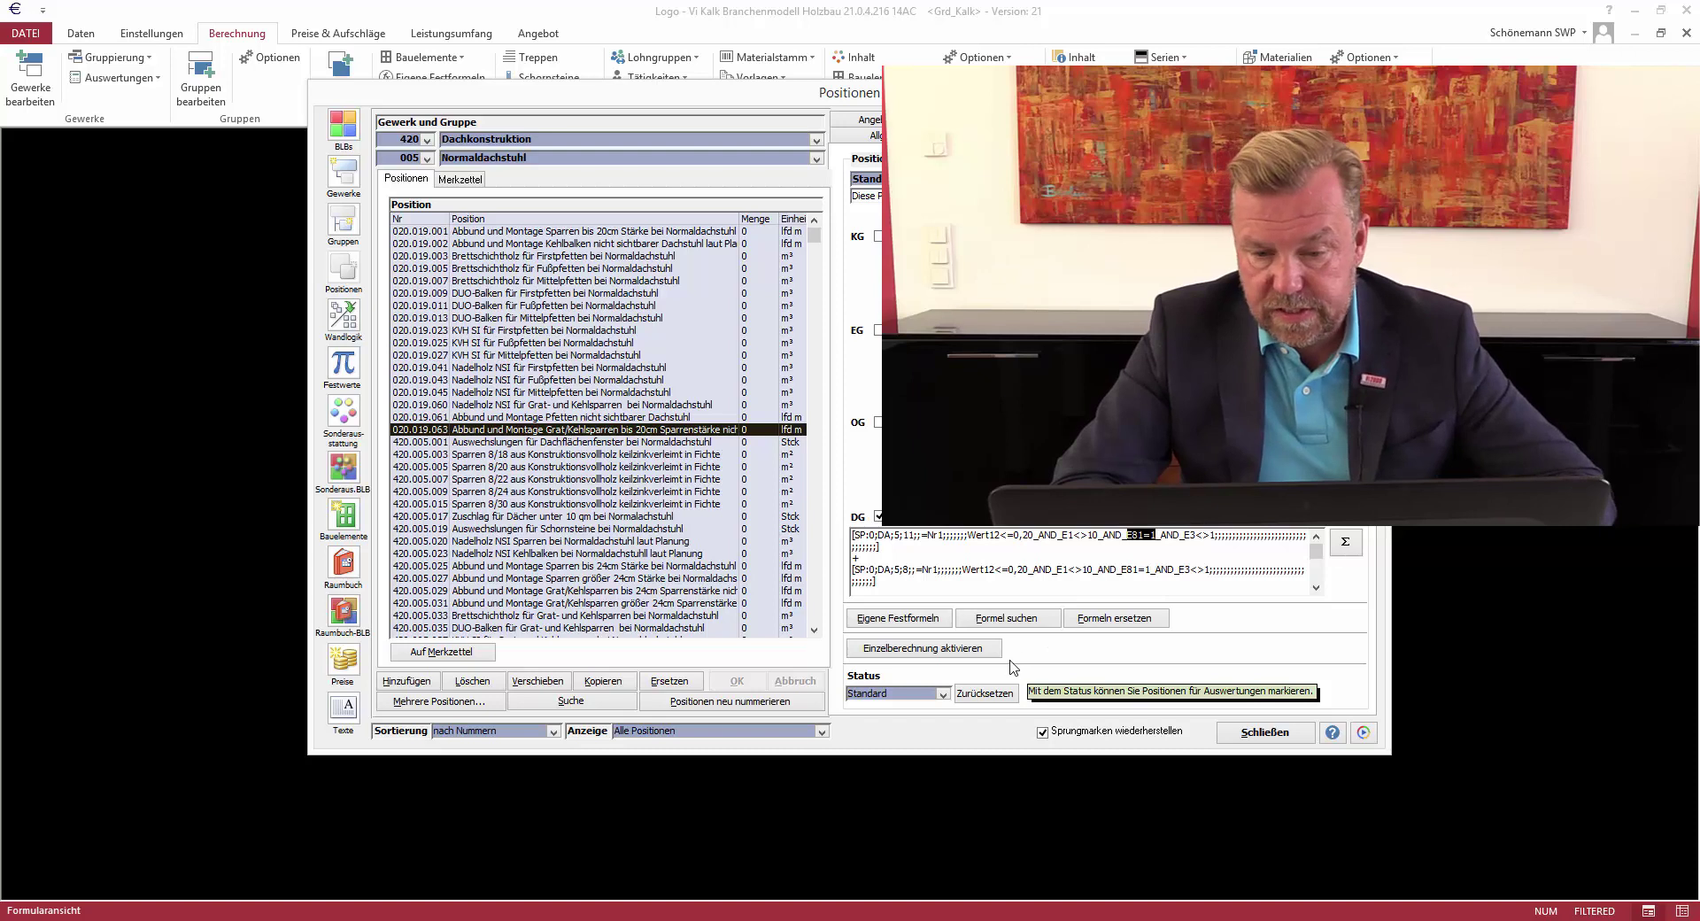
click(1025, 620)
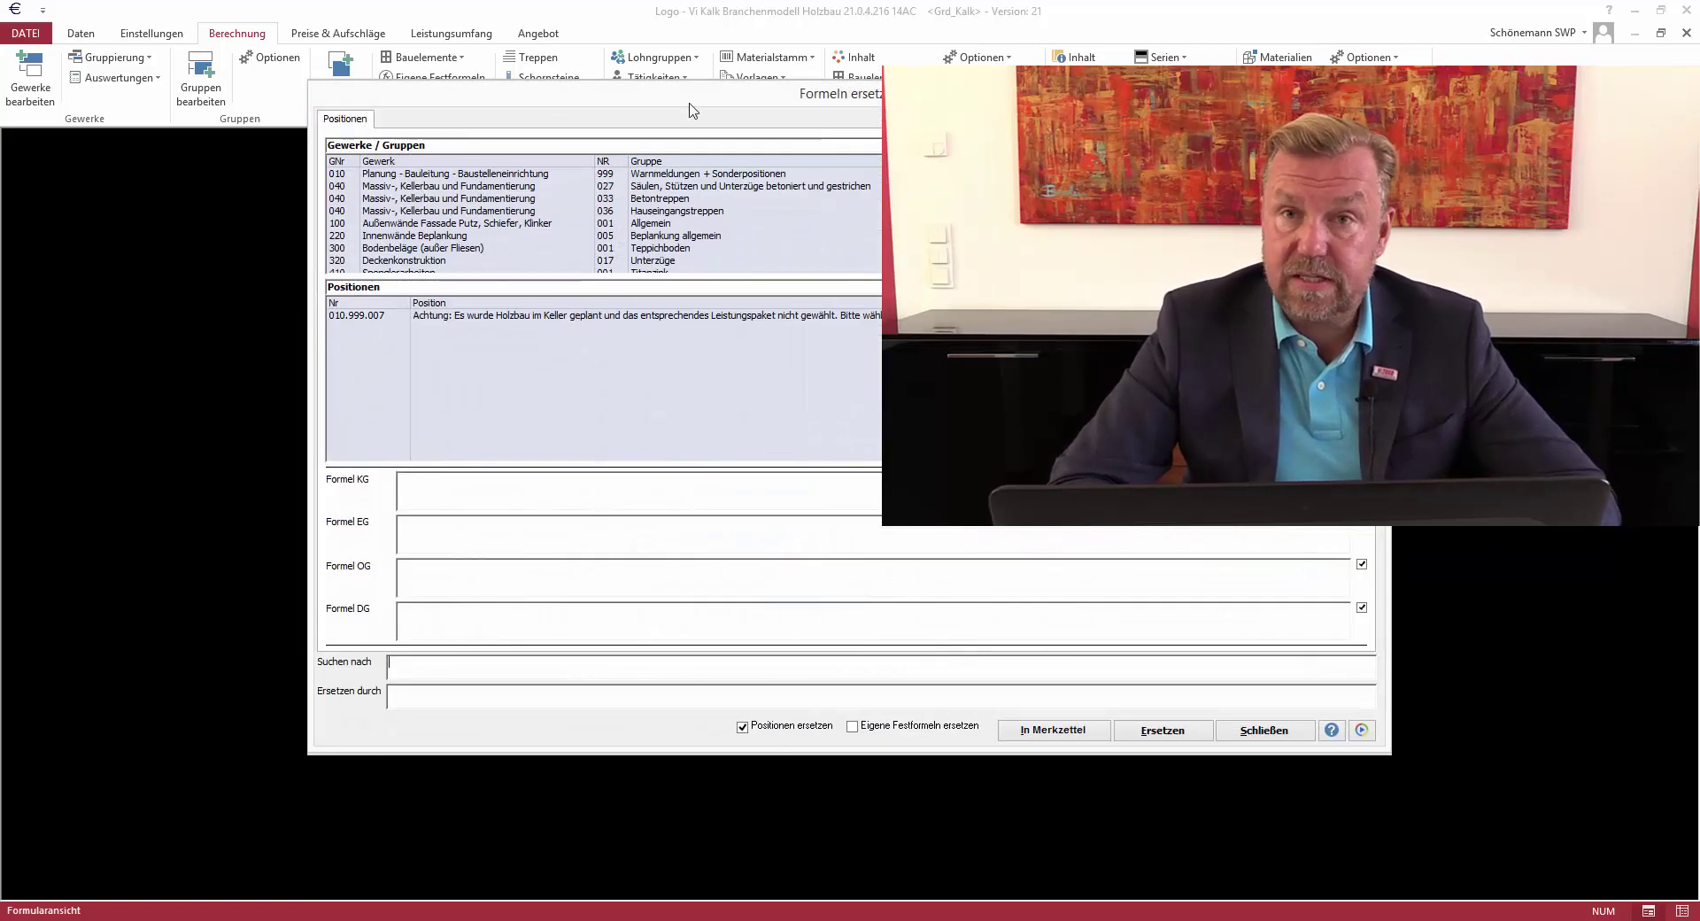
click(513, 200)
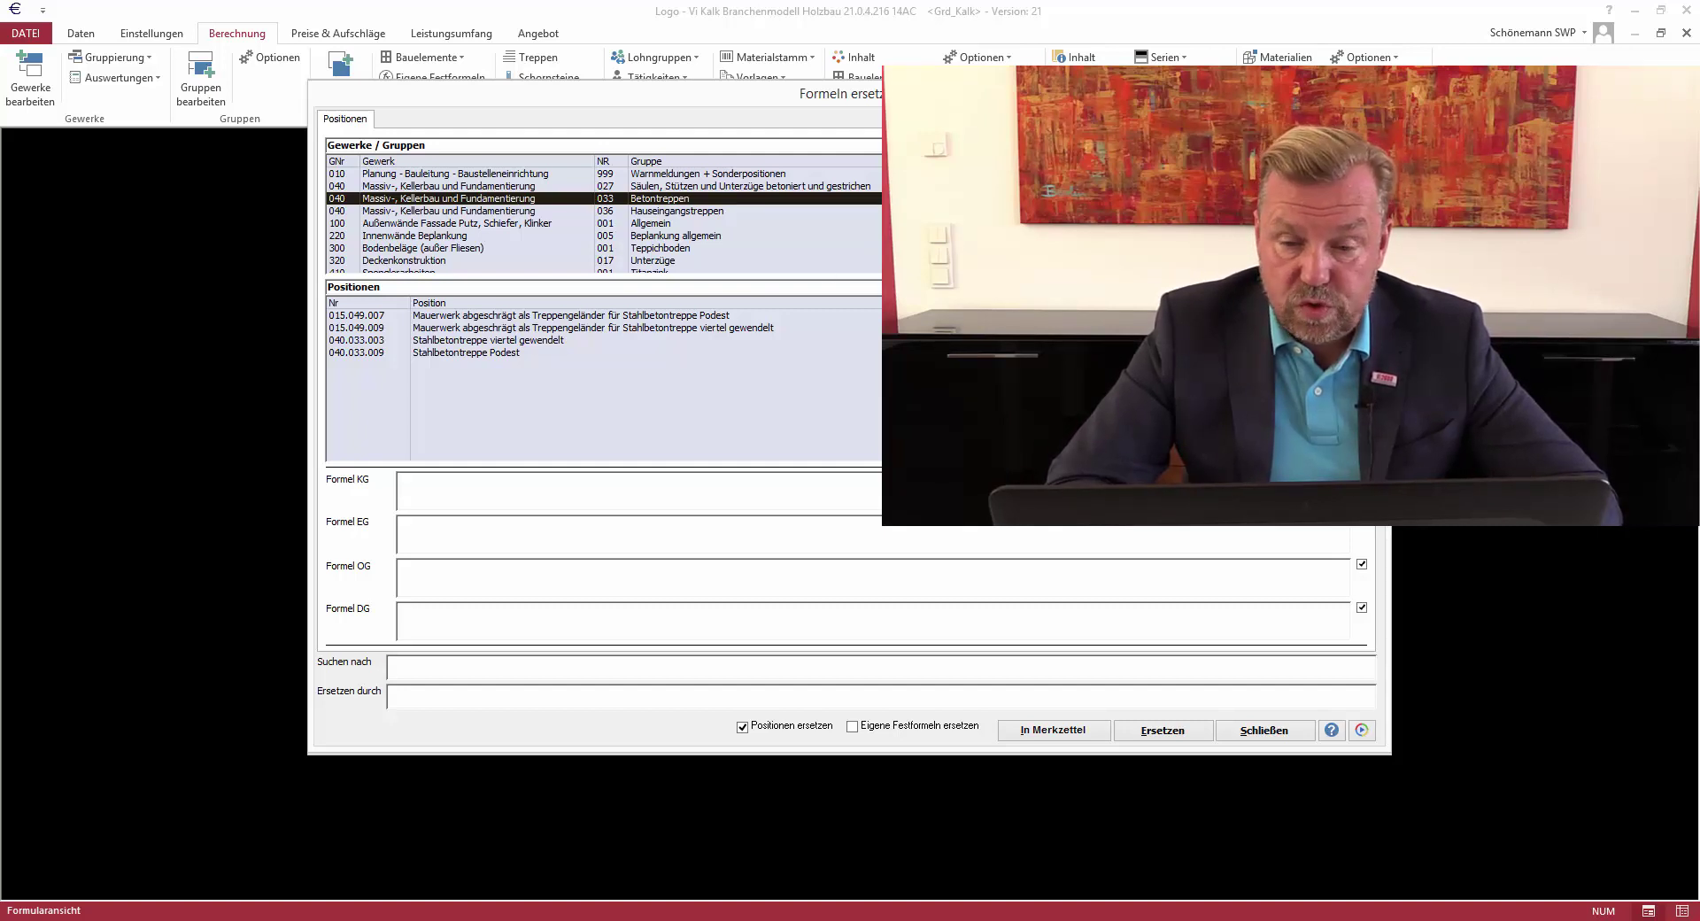
scroll(602, 213, down, 1)
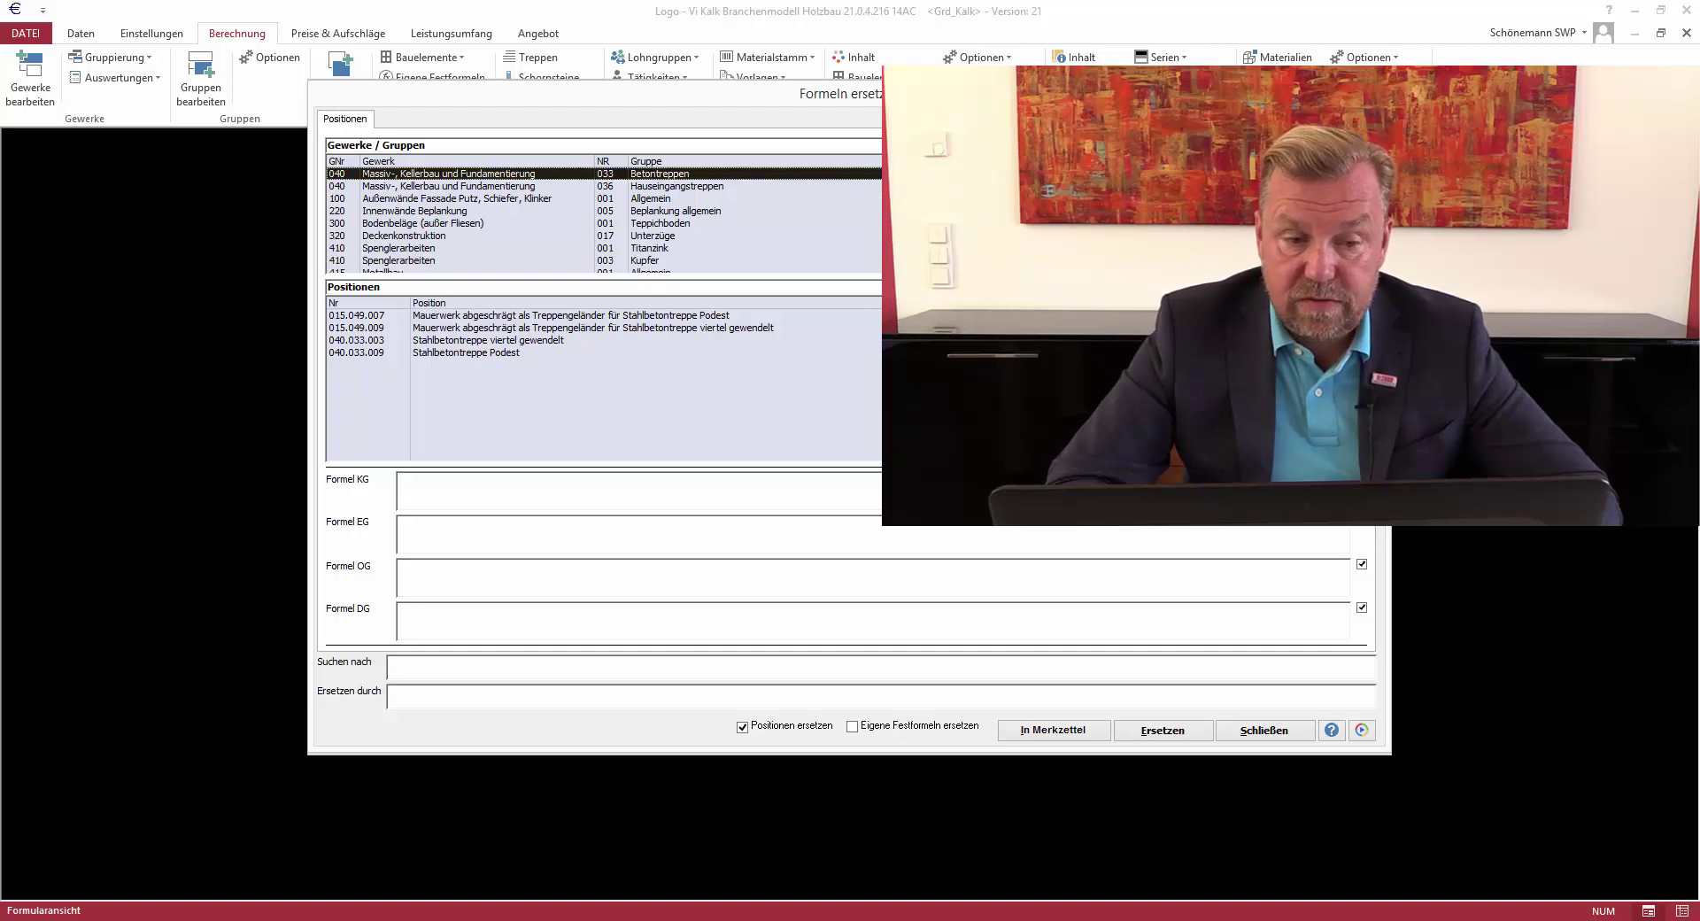
click(414, 236)
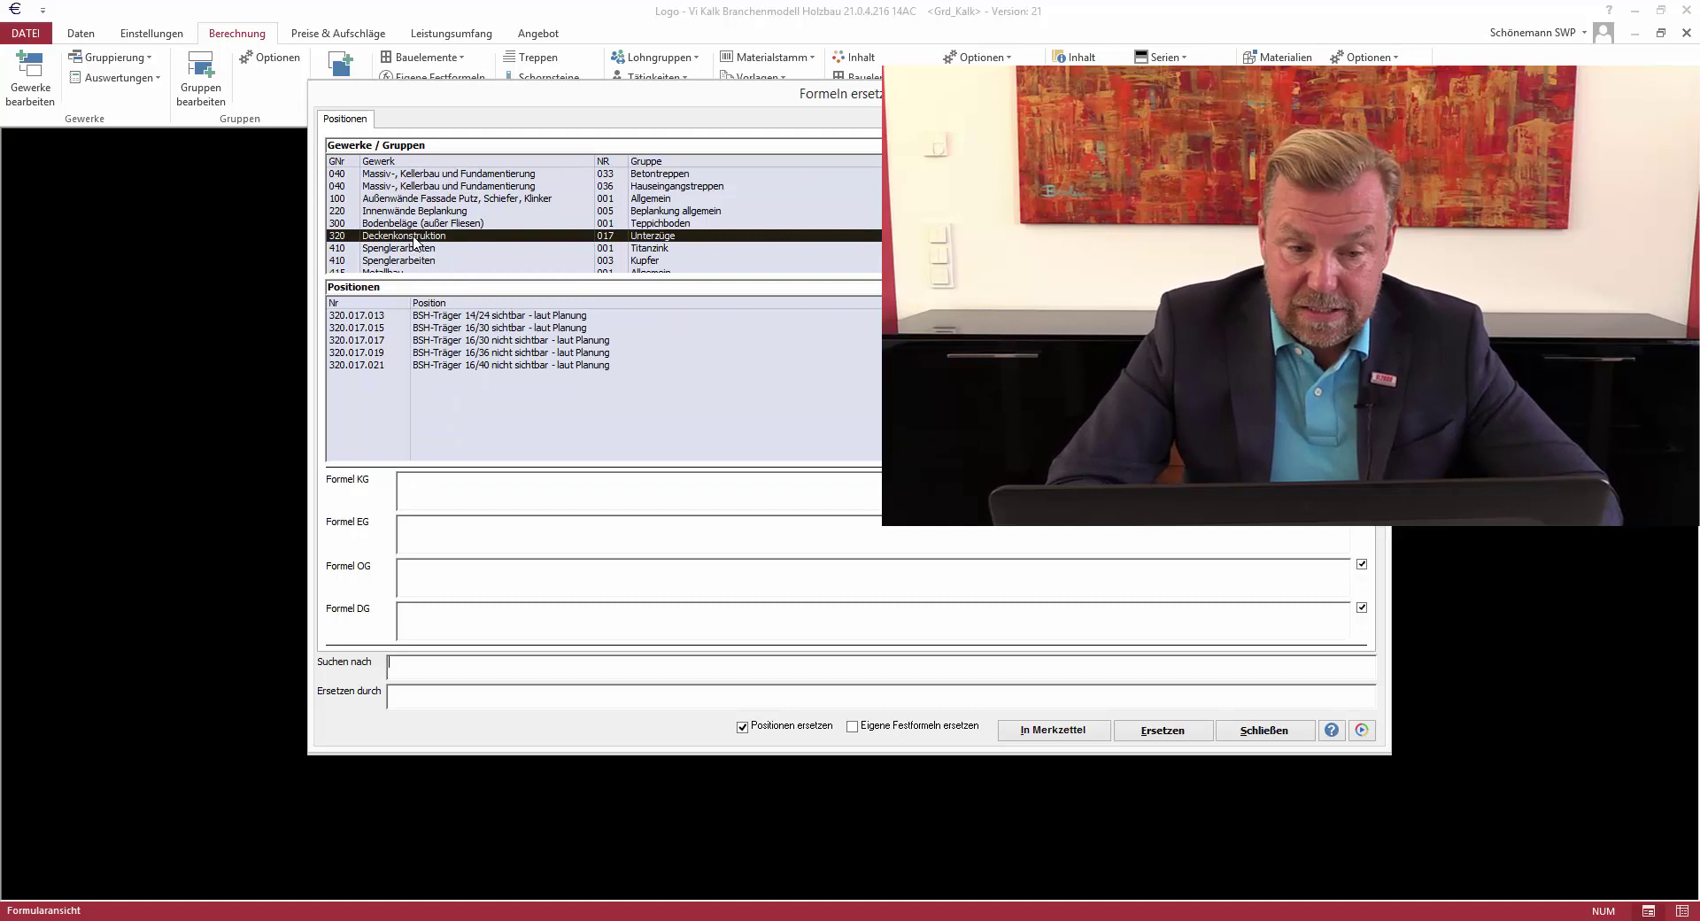
click(416, 251)
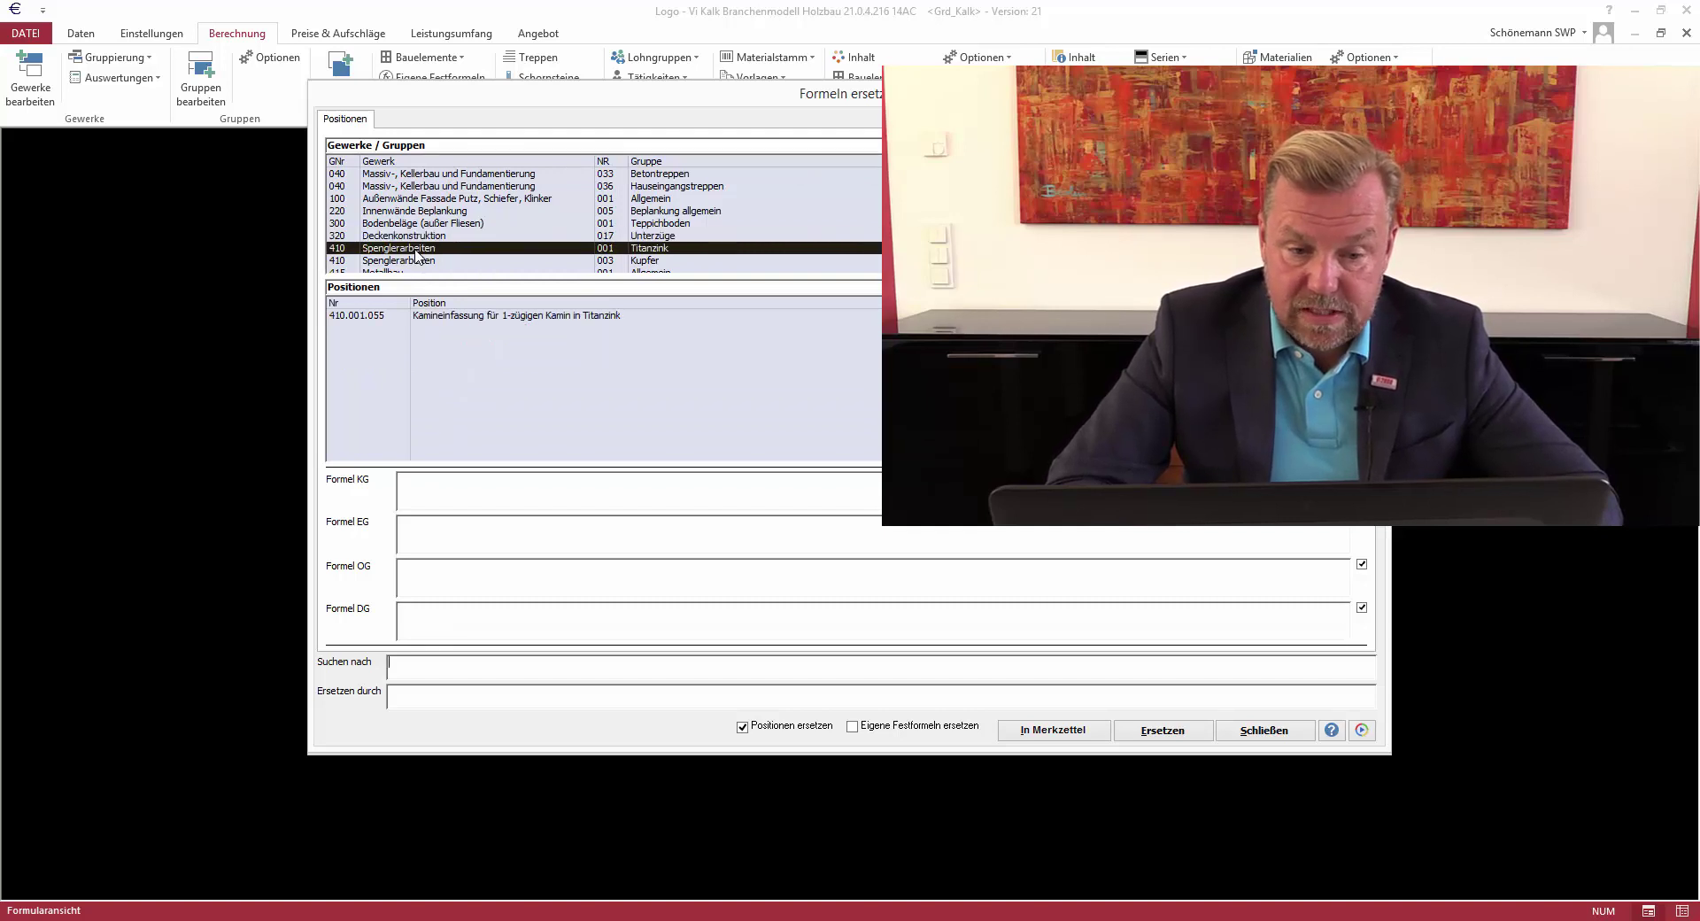
click(462, 316)
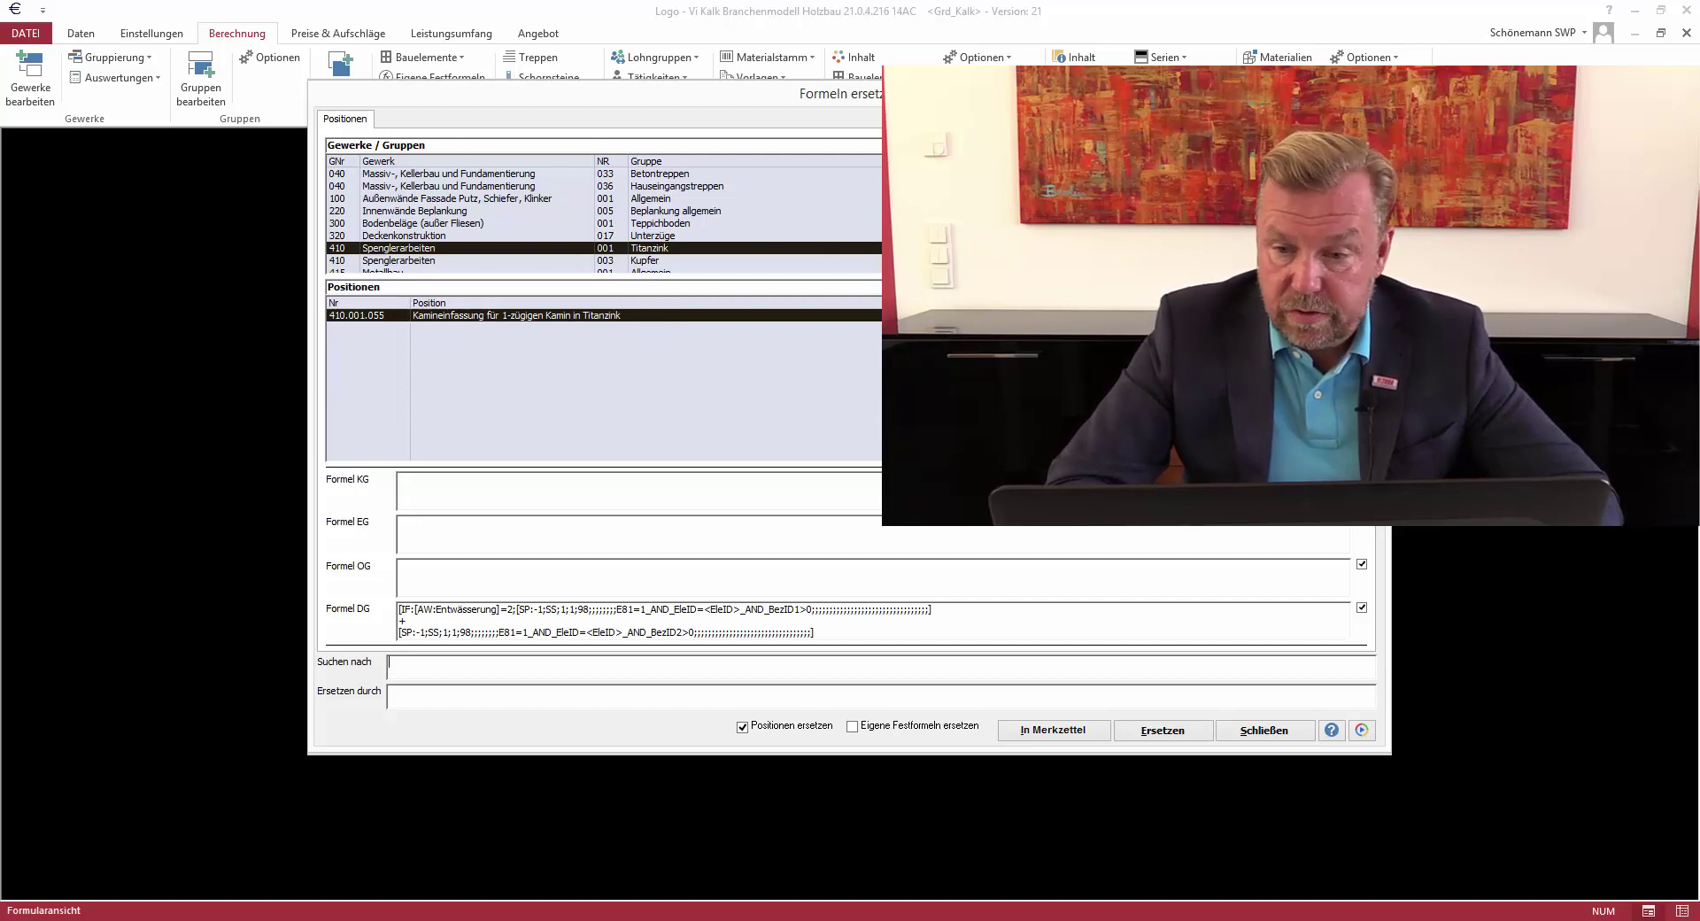
Review the found groups from Warnmeldungen + Sonderpositionen through Unterzüge, including the formulas of position 220.005.009 Verkleidung 1-zügiger Kamin
scroll(602, 217, up, 2)
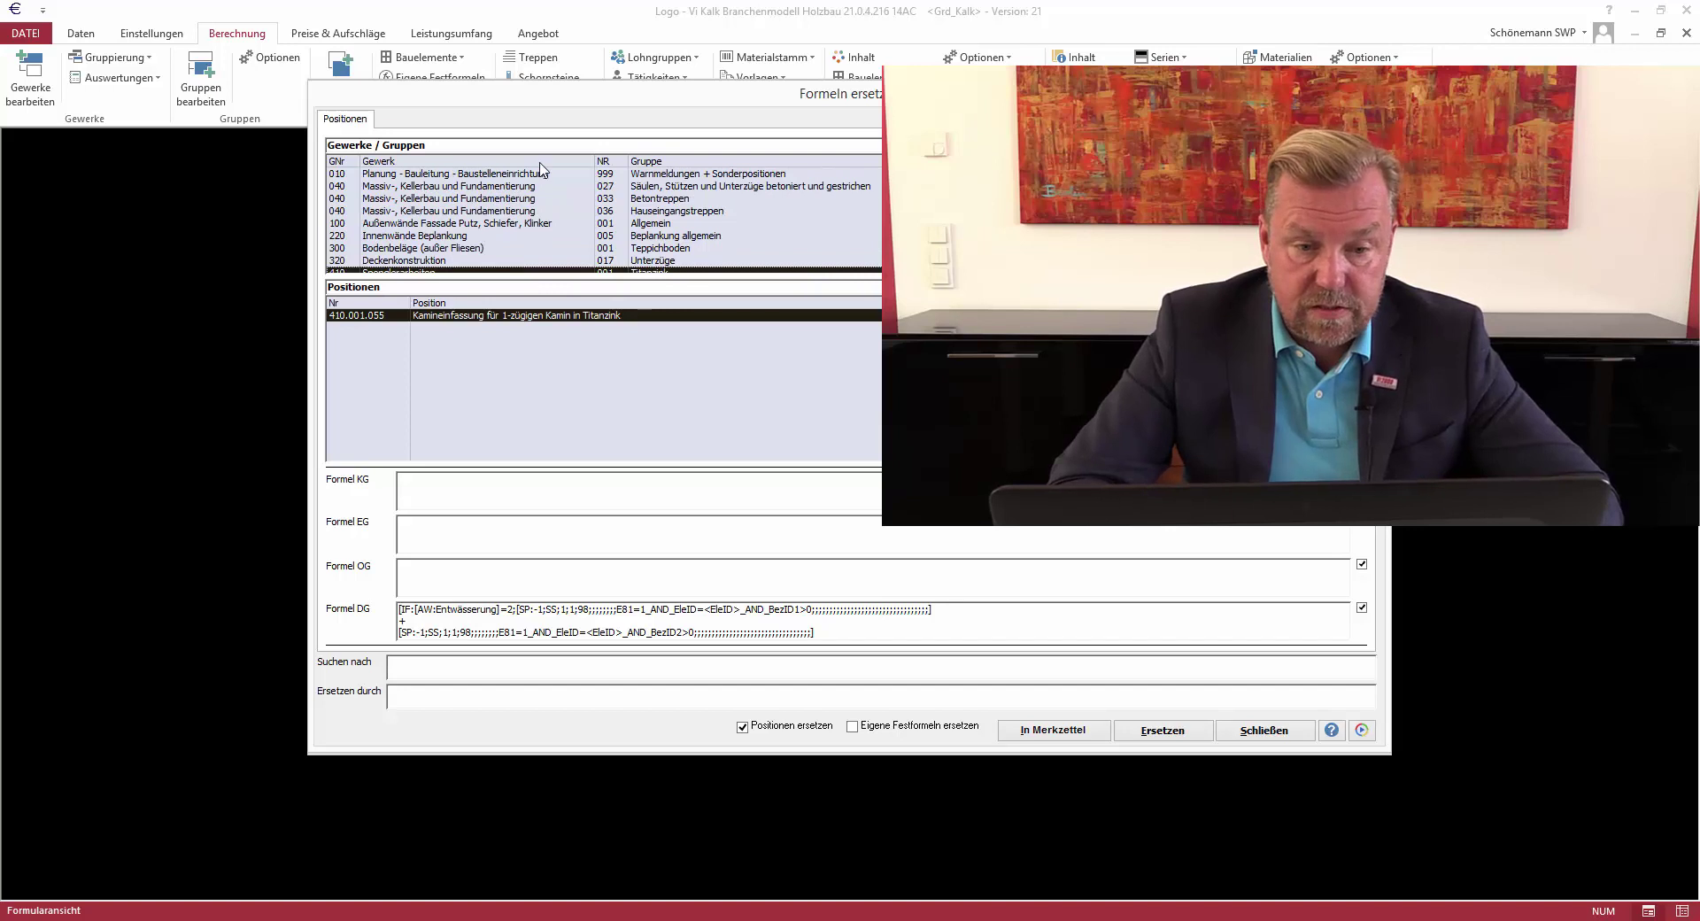
click(535, 175)
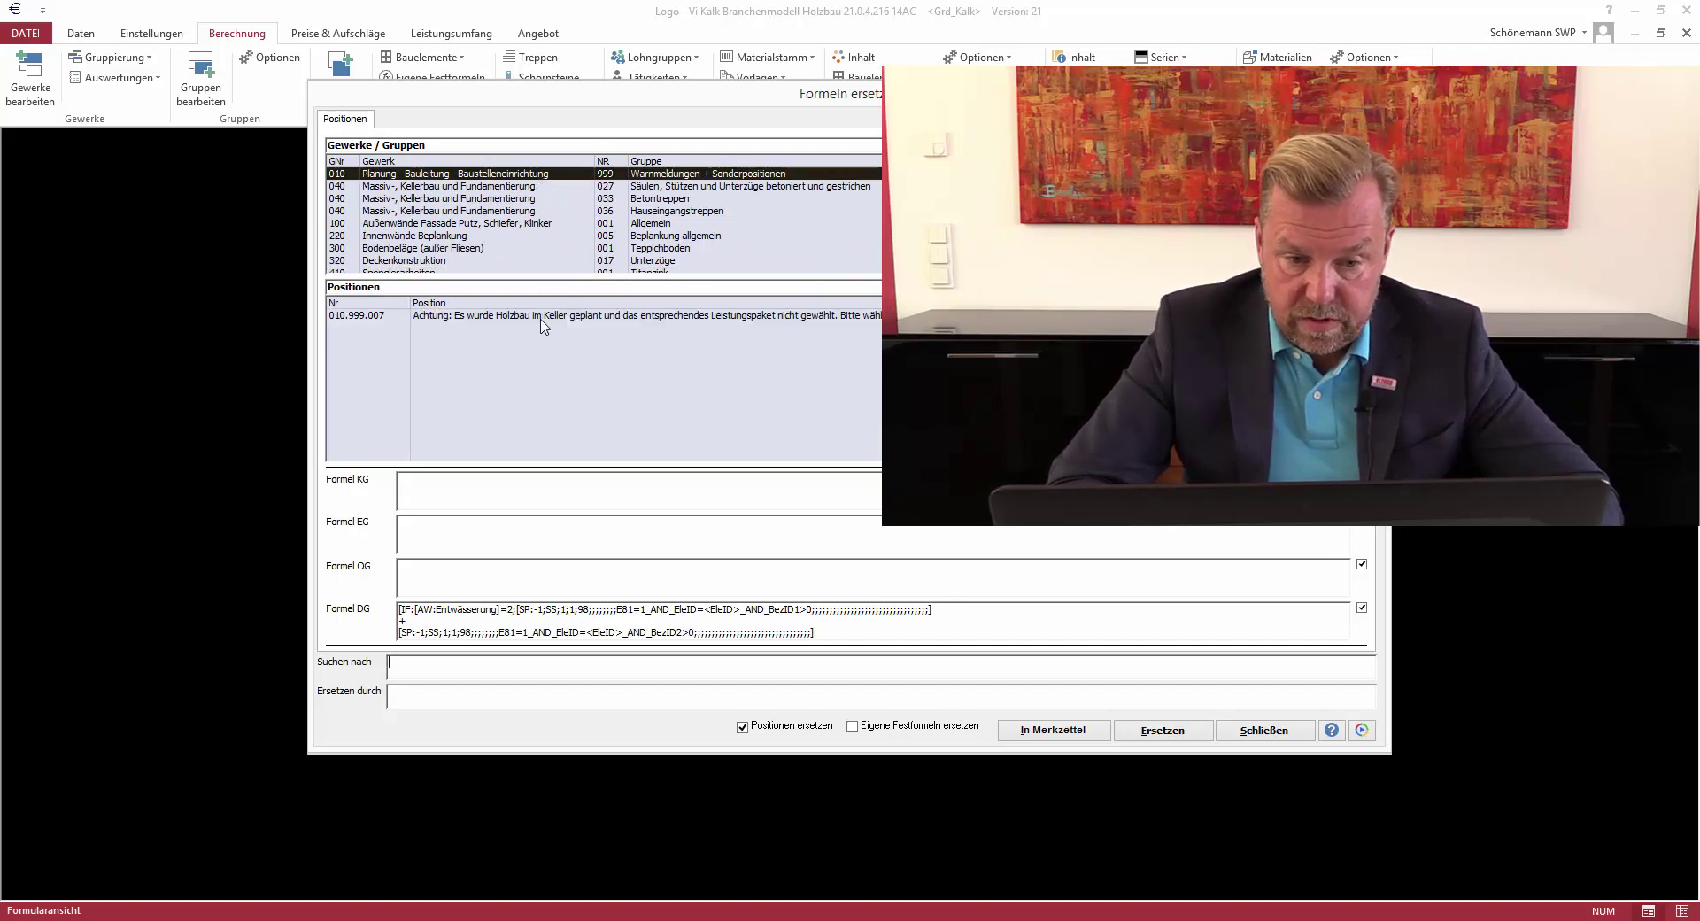
click(491, 187)
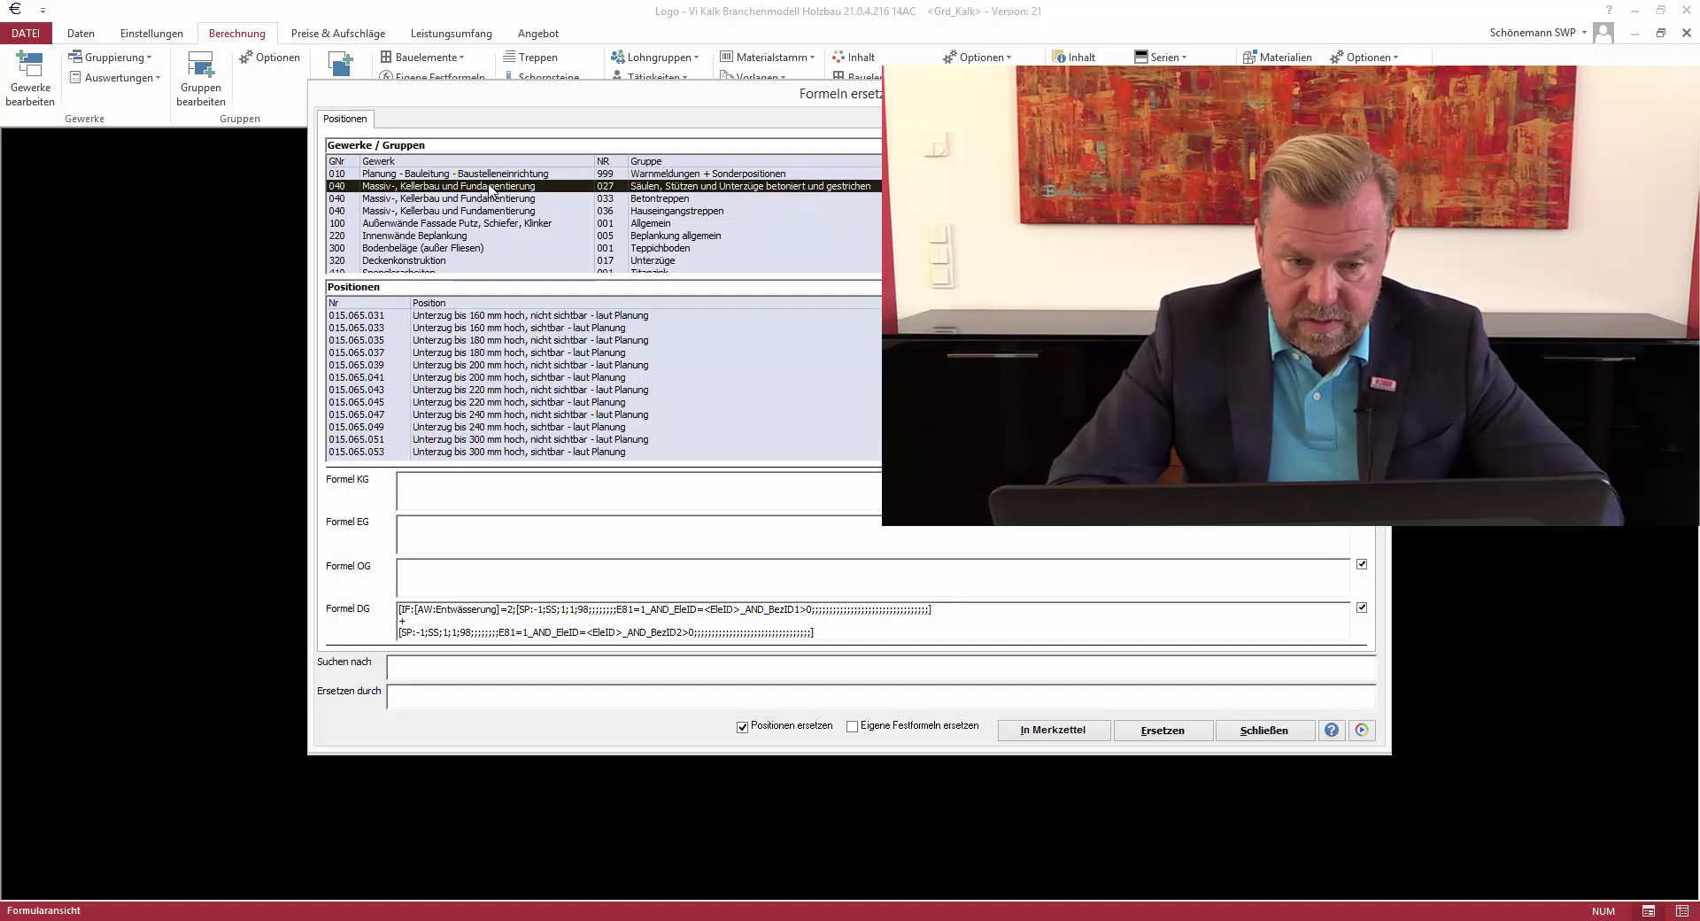
click(492, 199)
click(492, 212)
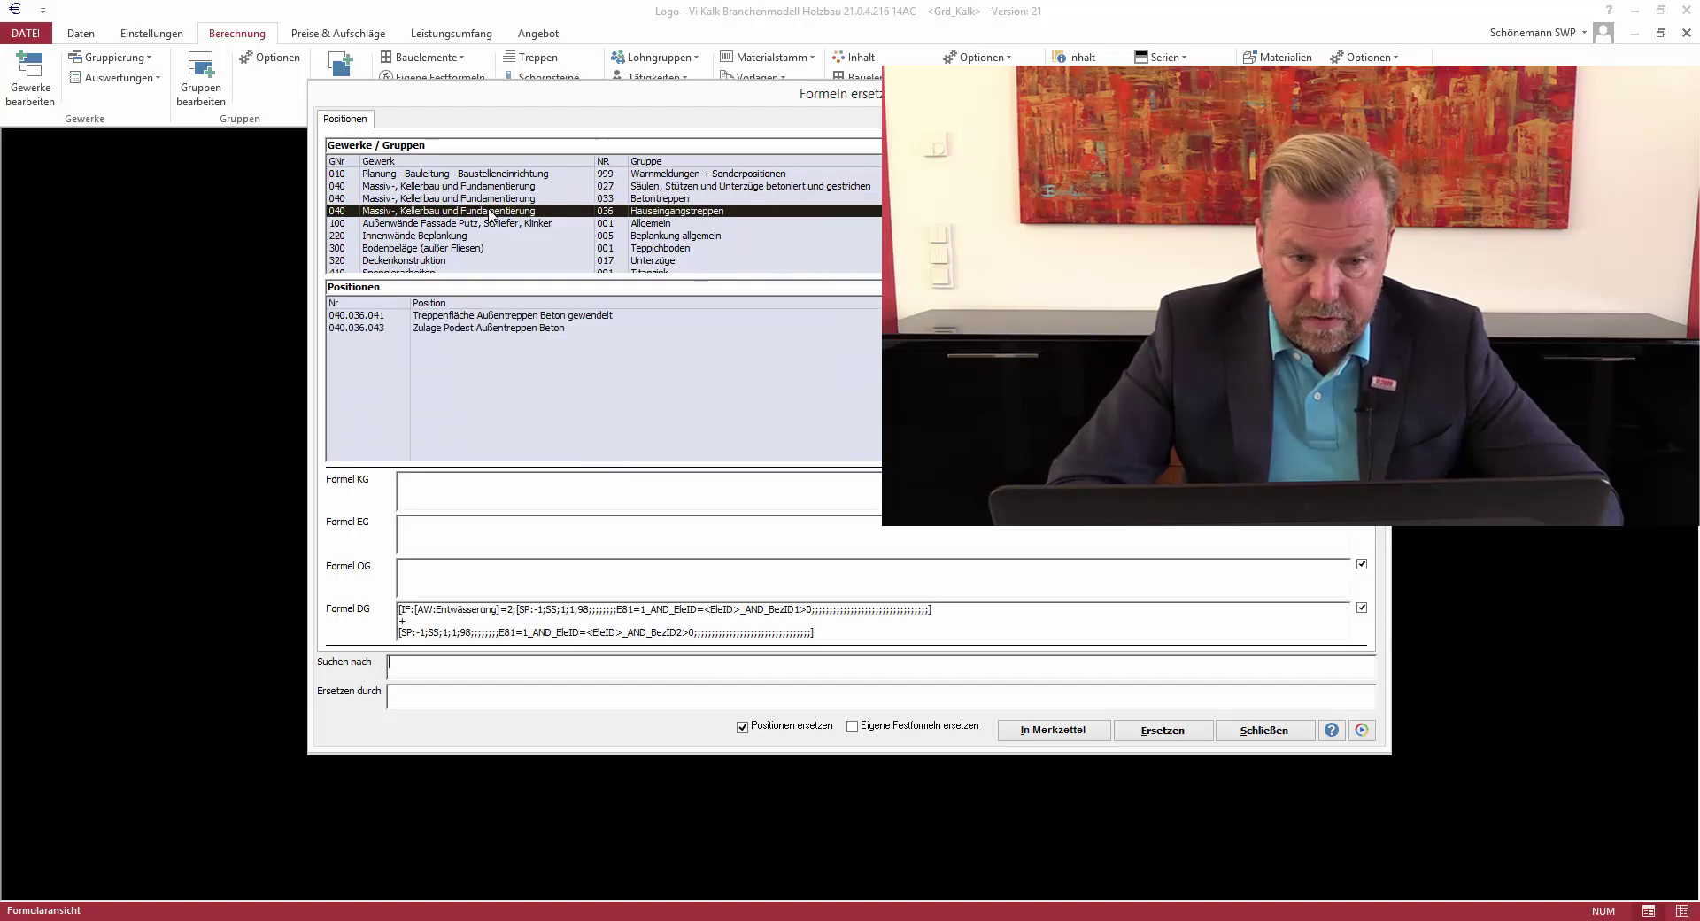
click(494, 224)
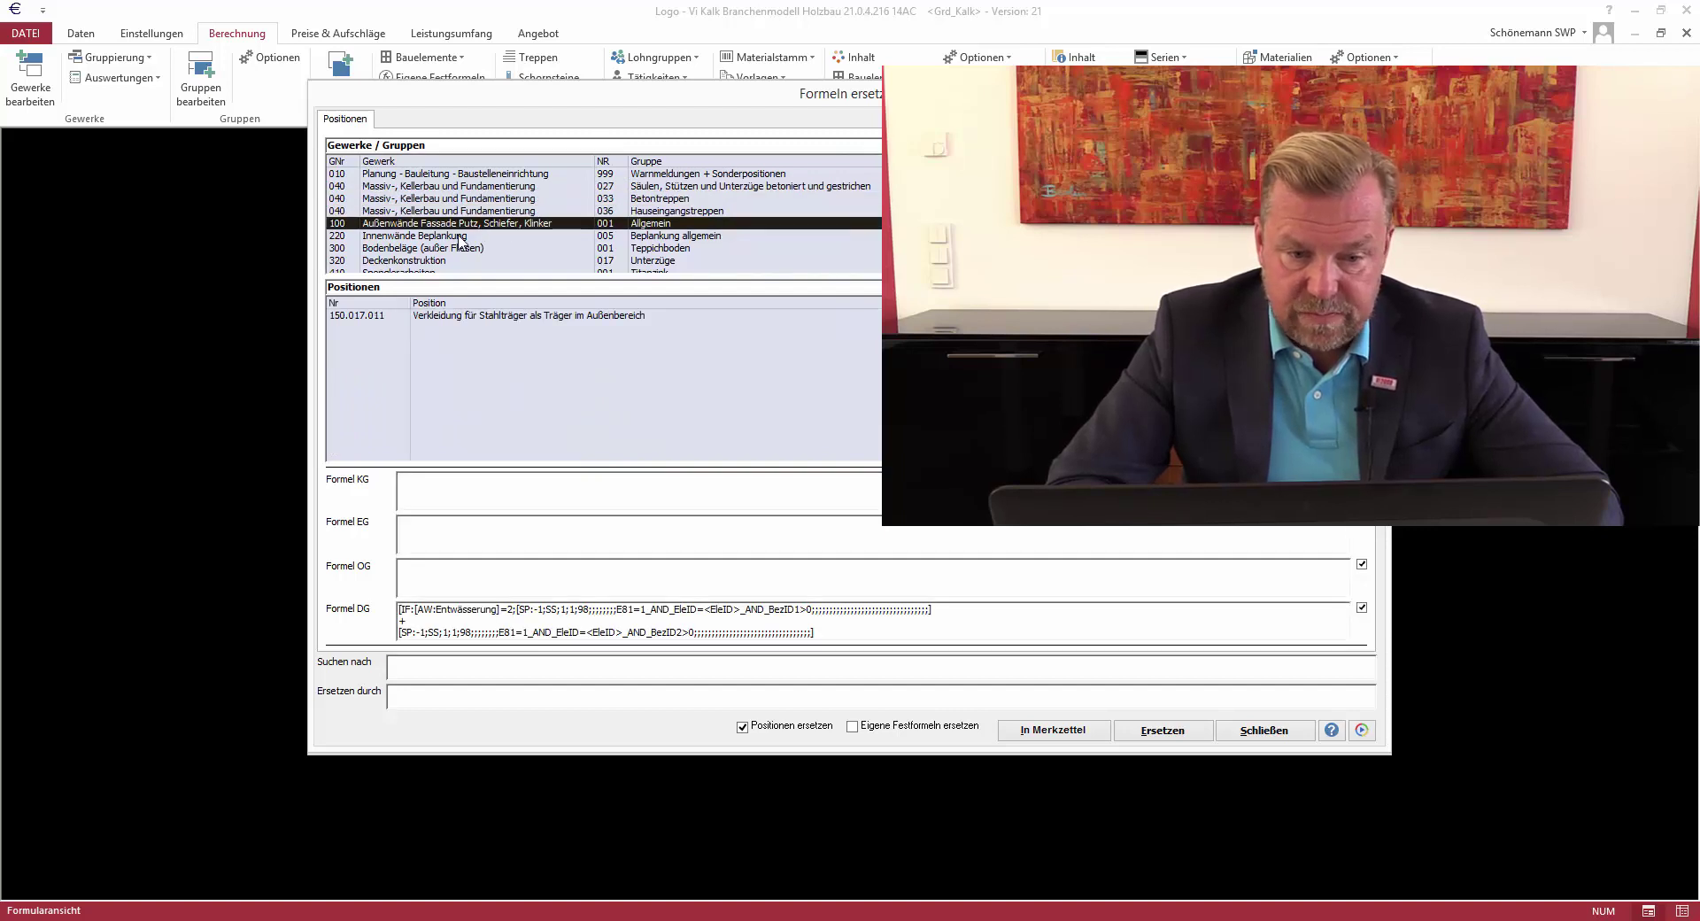
click(459, 237)
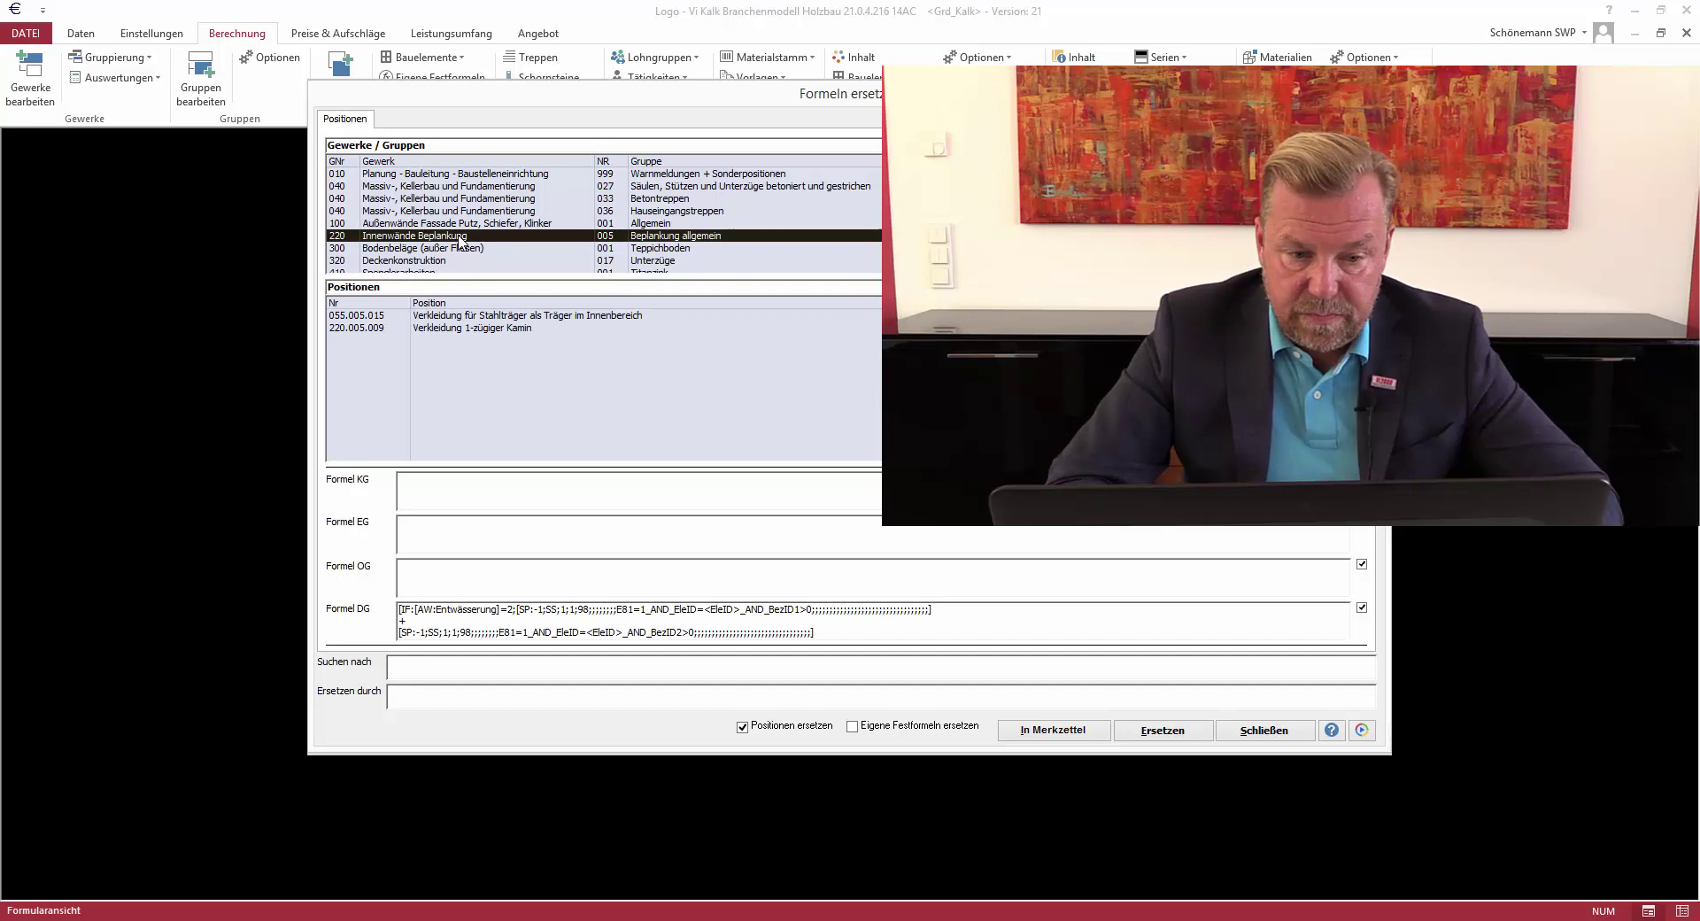
click(472, 328)
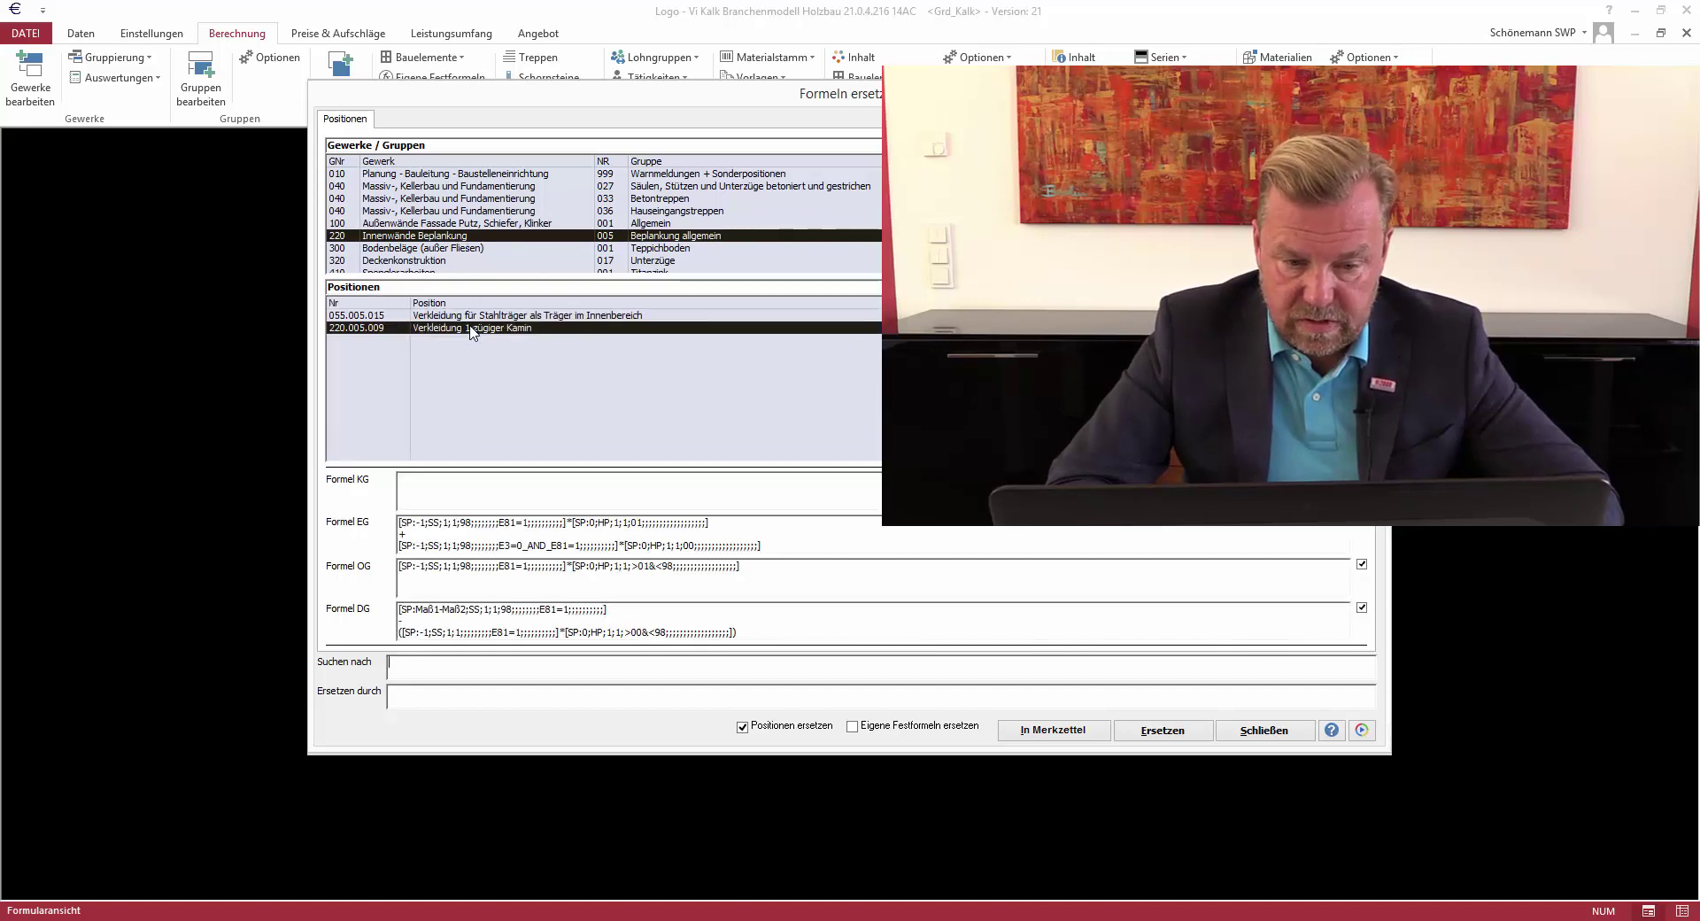
click(437, 250)
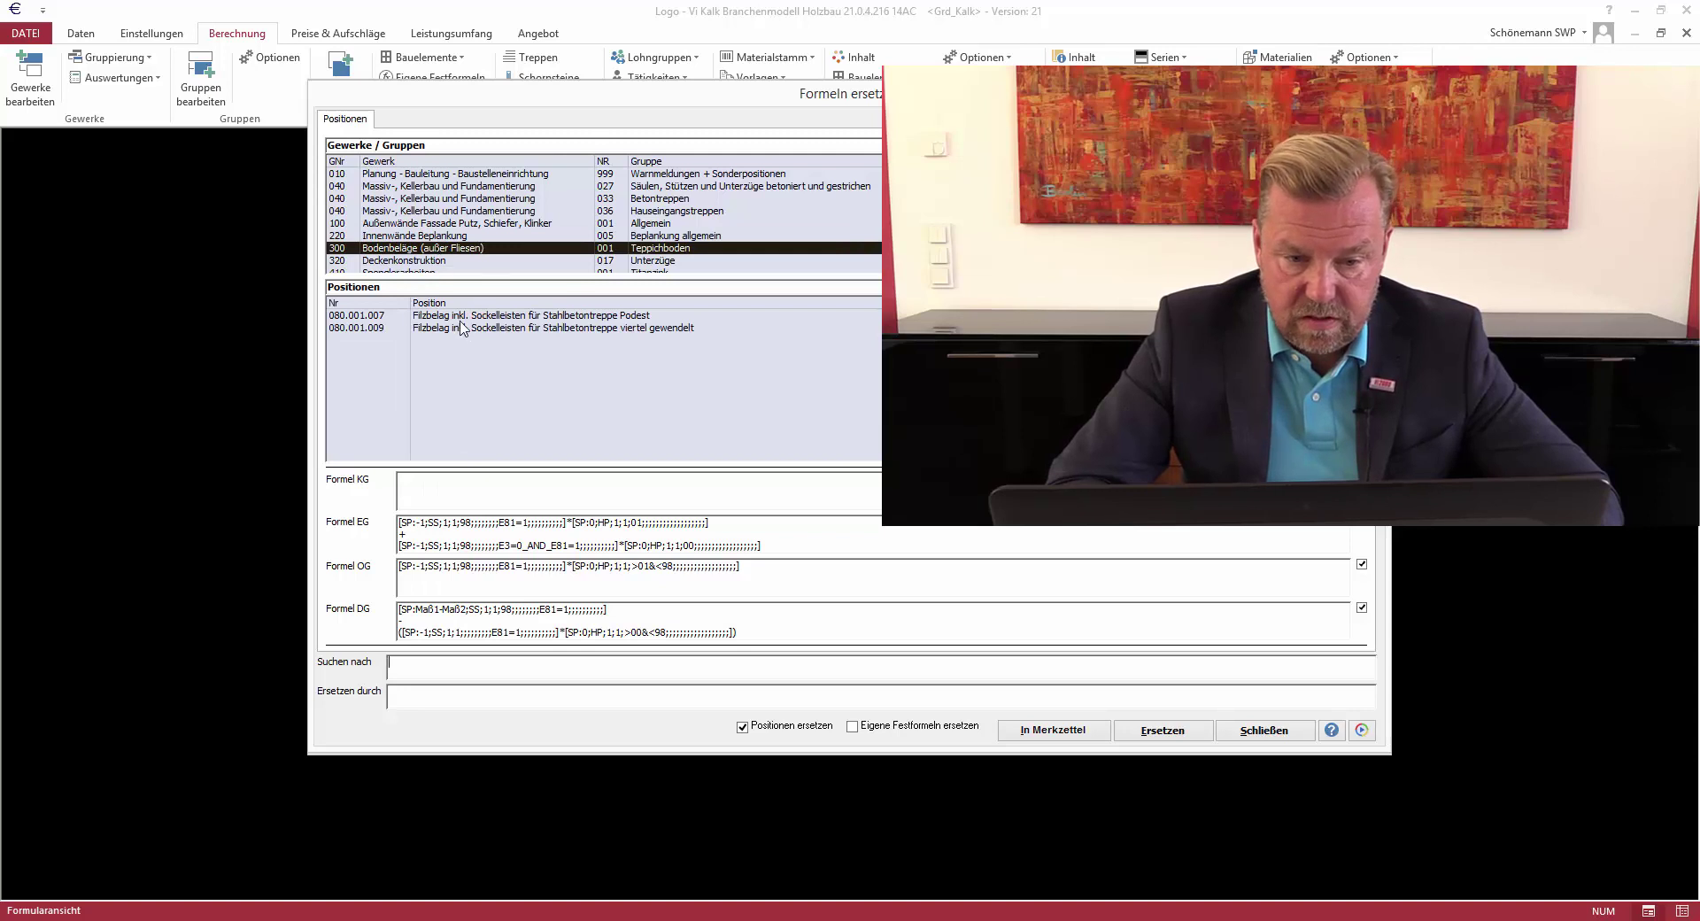
click(437, 262)
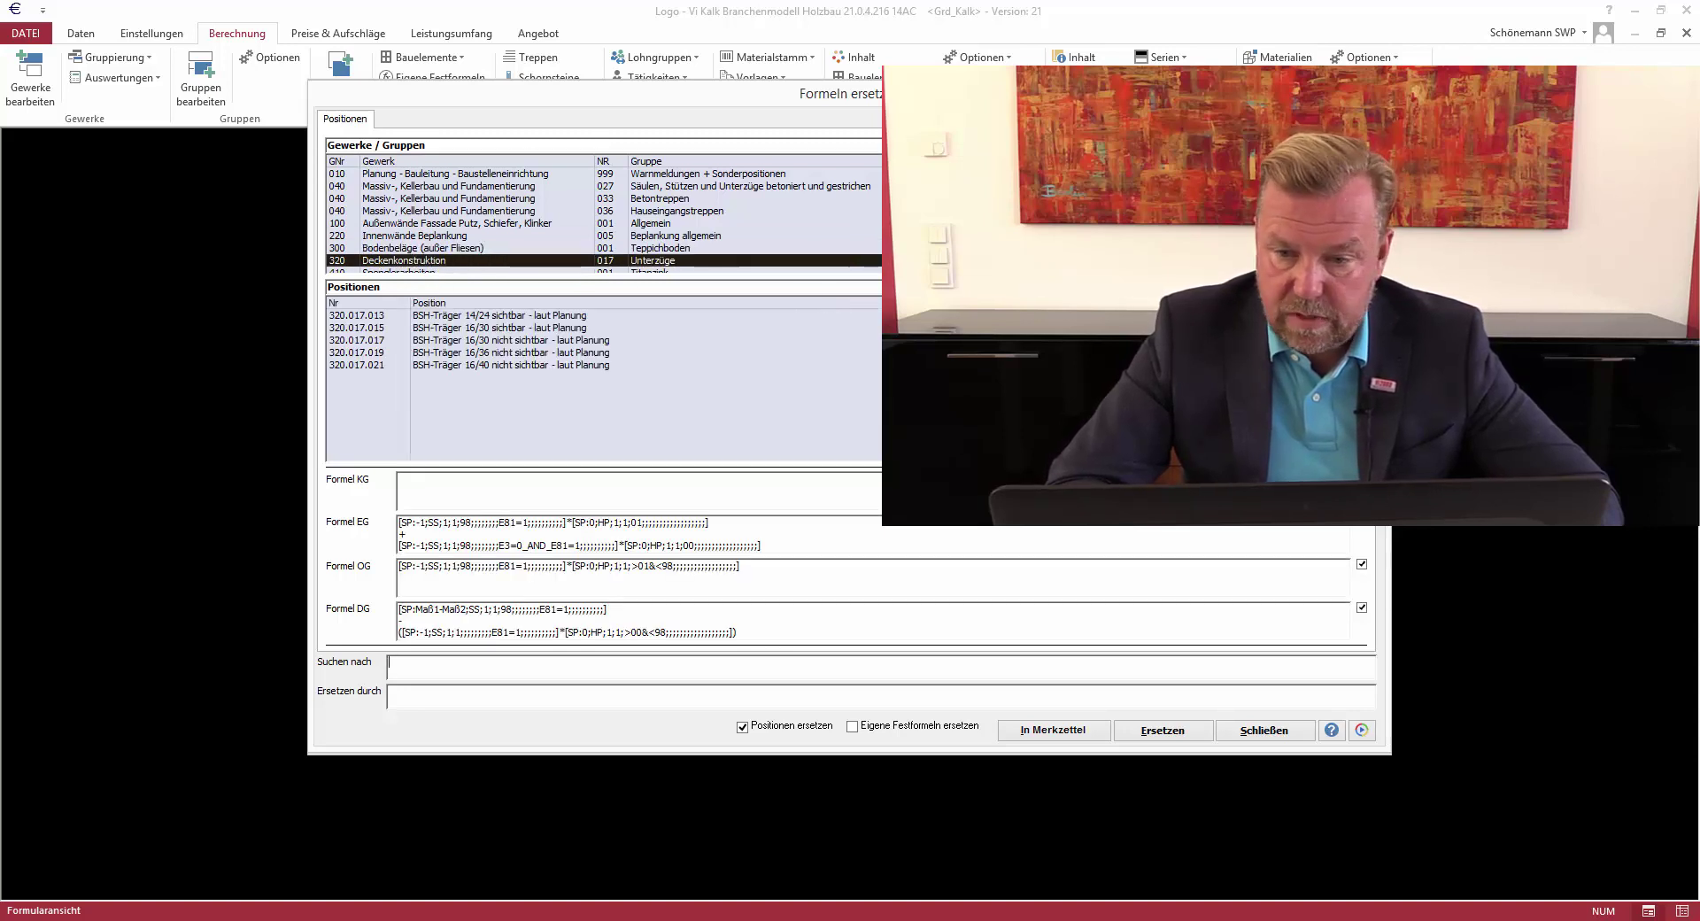
Review the found Titanzink, Metallbau and Nagelplattenbinder positions, check the DG formula of 420.003.001, and close the search results
scroll(602, 220, down, 2)
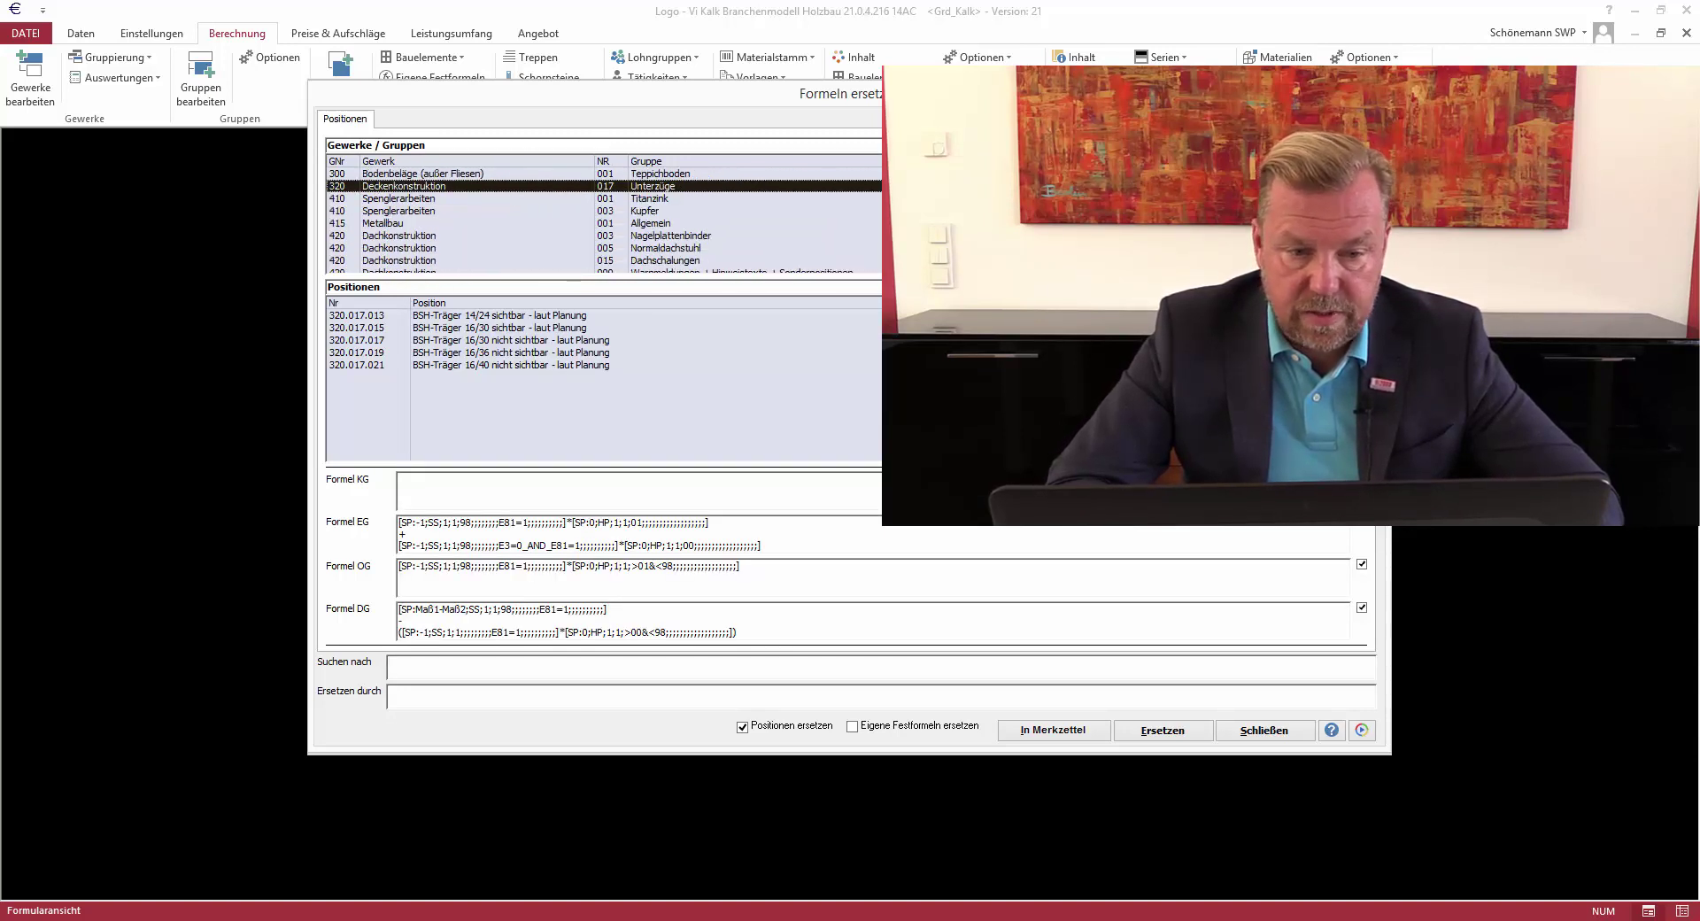
click(428, 199)
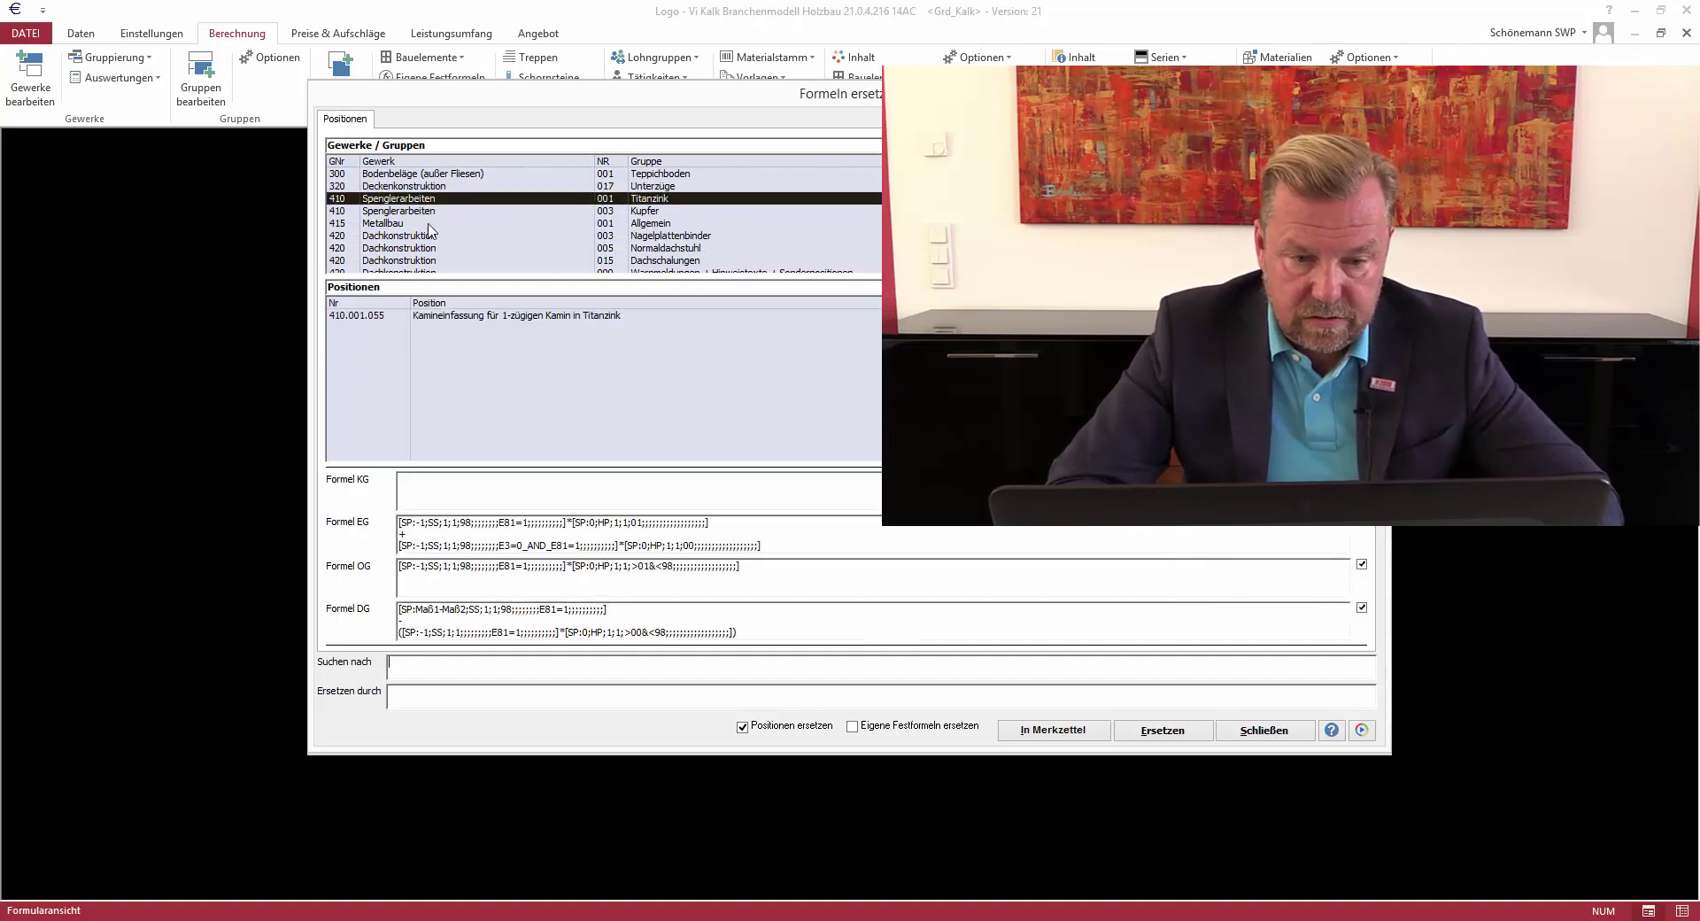
click(468, 317)
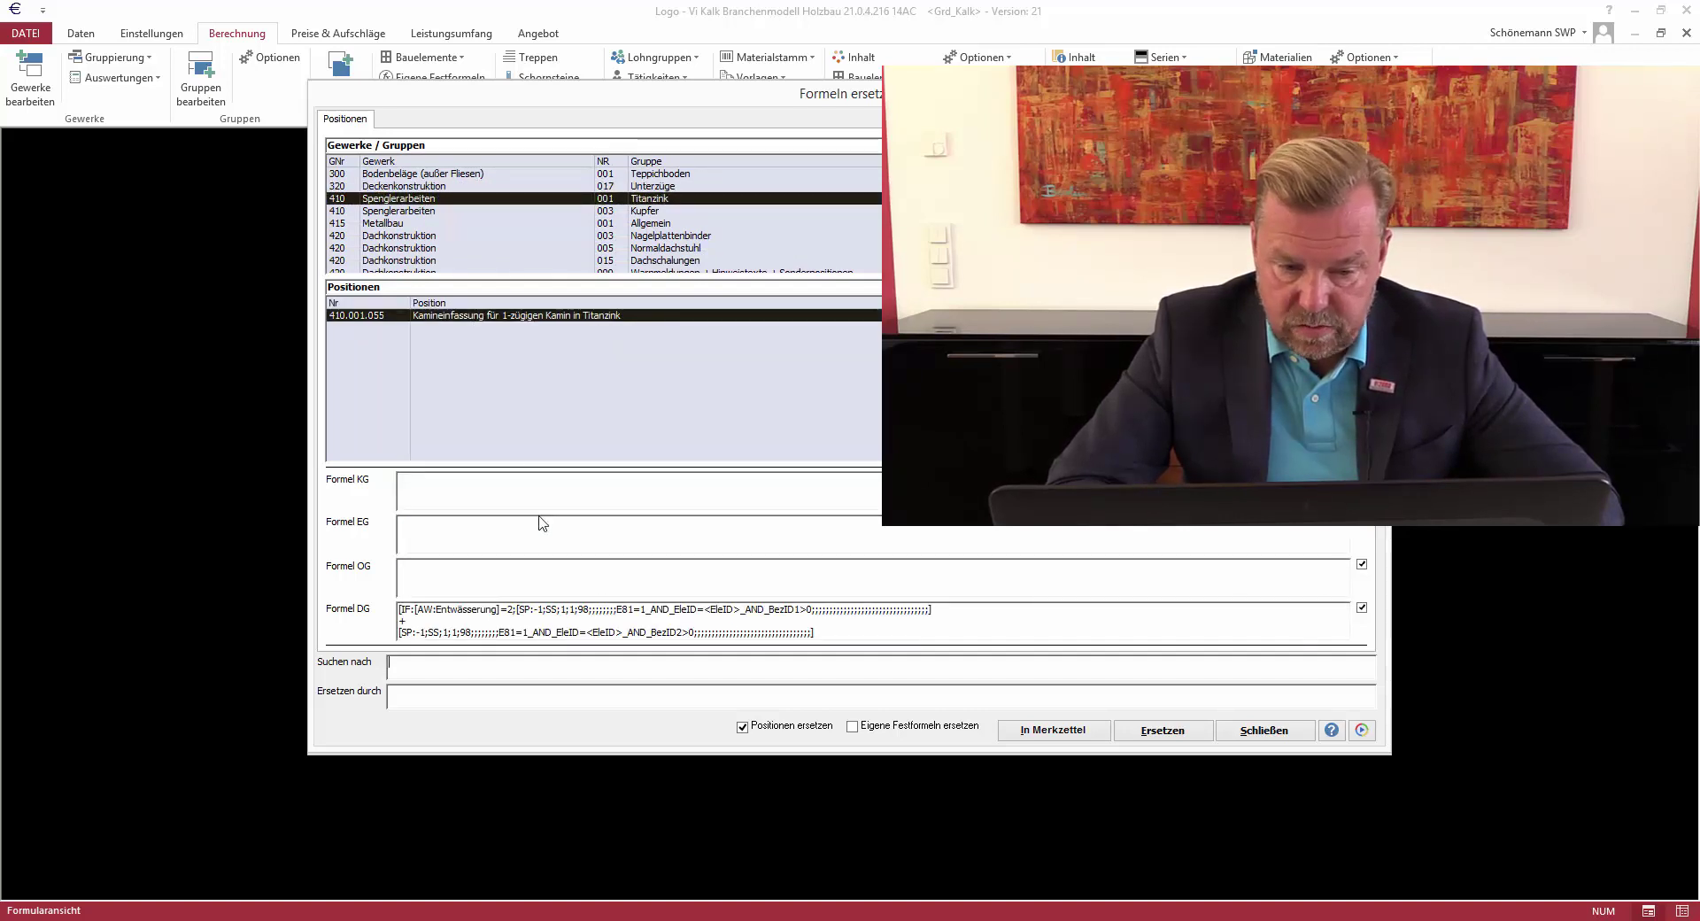
click(404, 223)
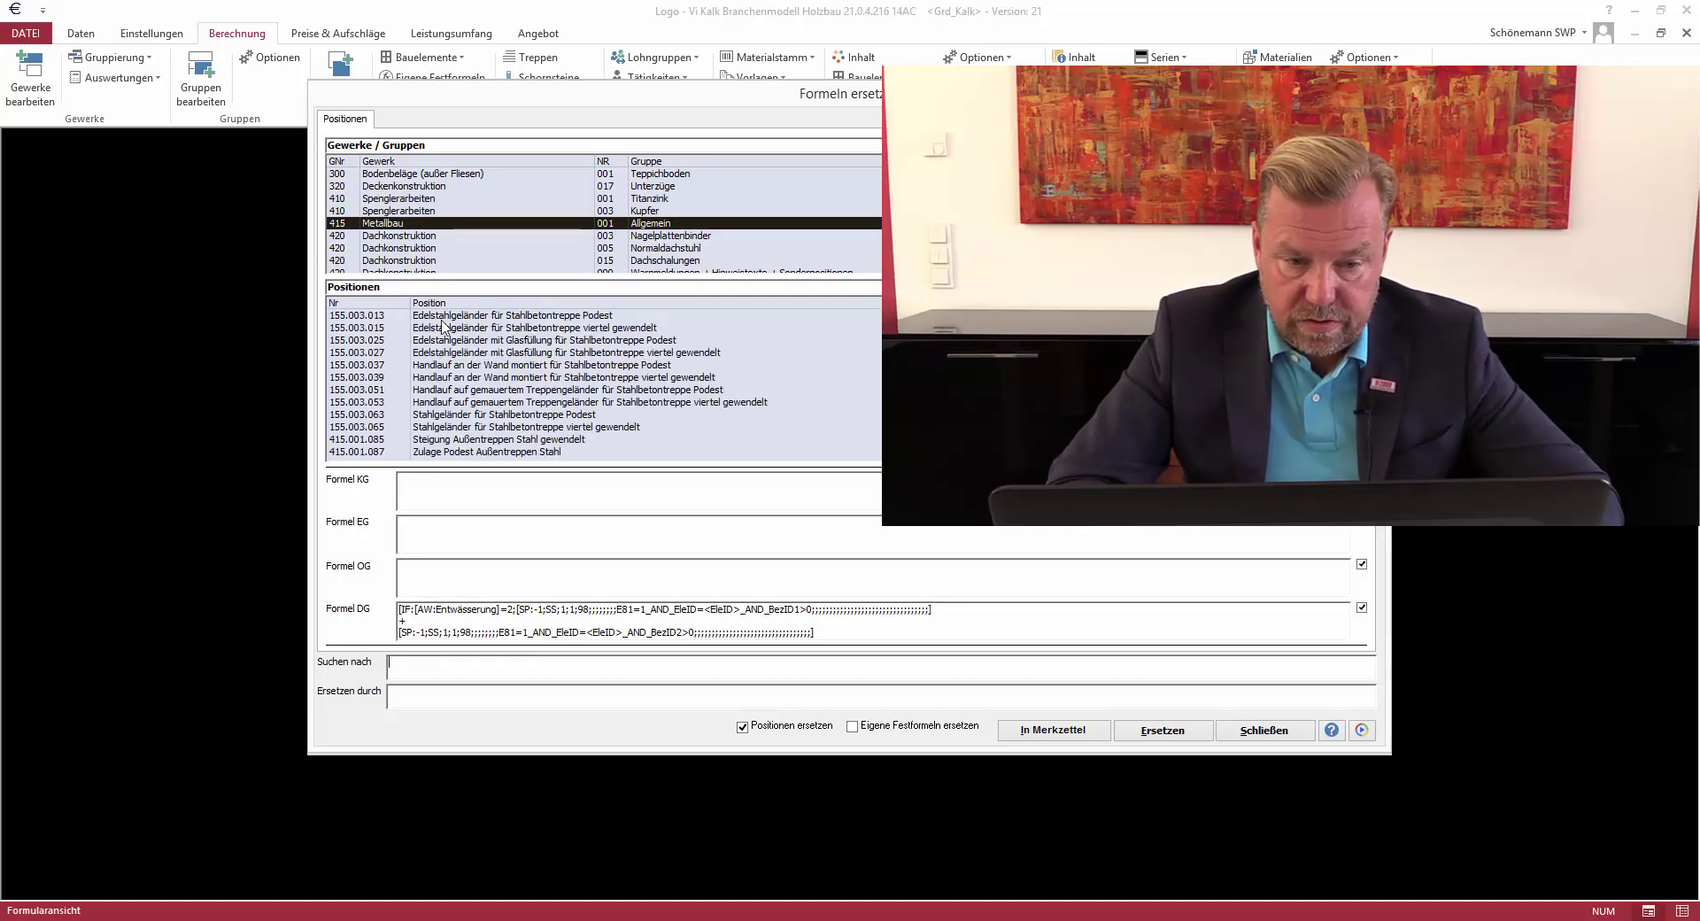
click(428, 235)
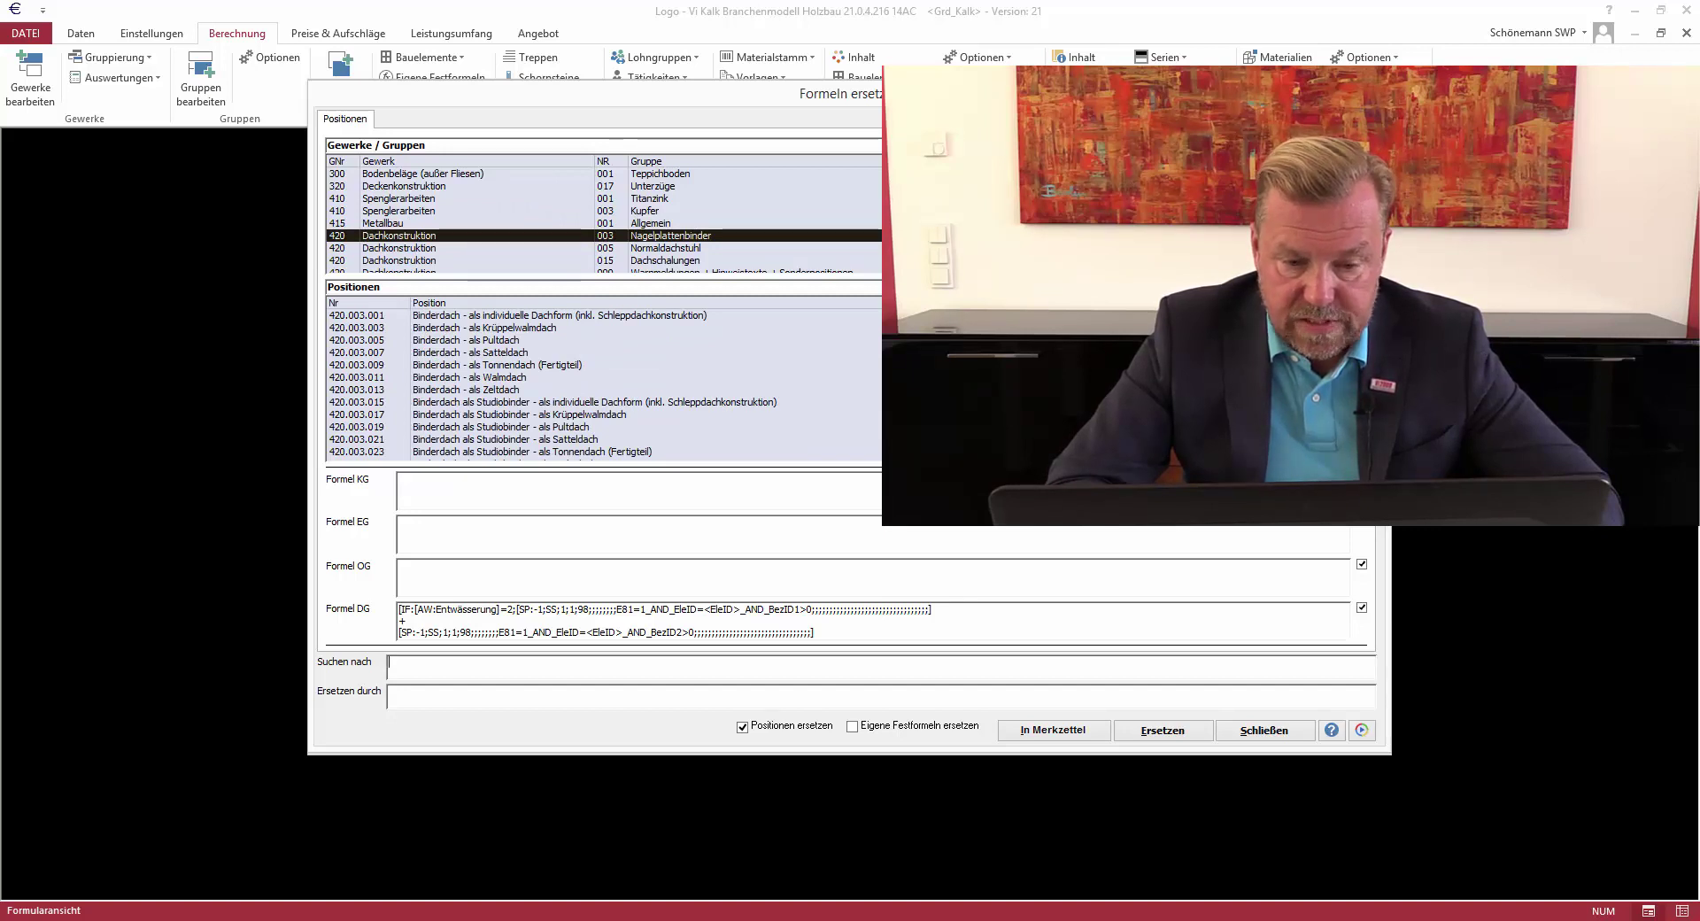
scroll(604, 217, down, 2)
scroll(603, 221, down, 2)
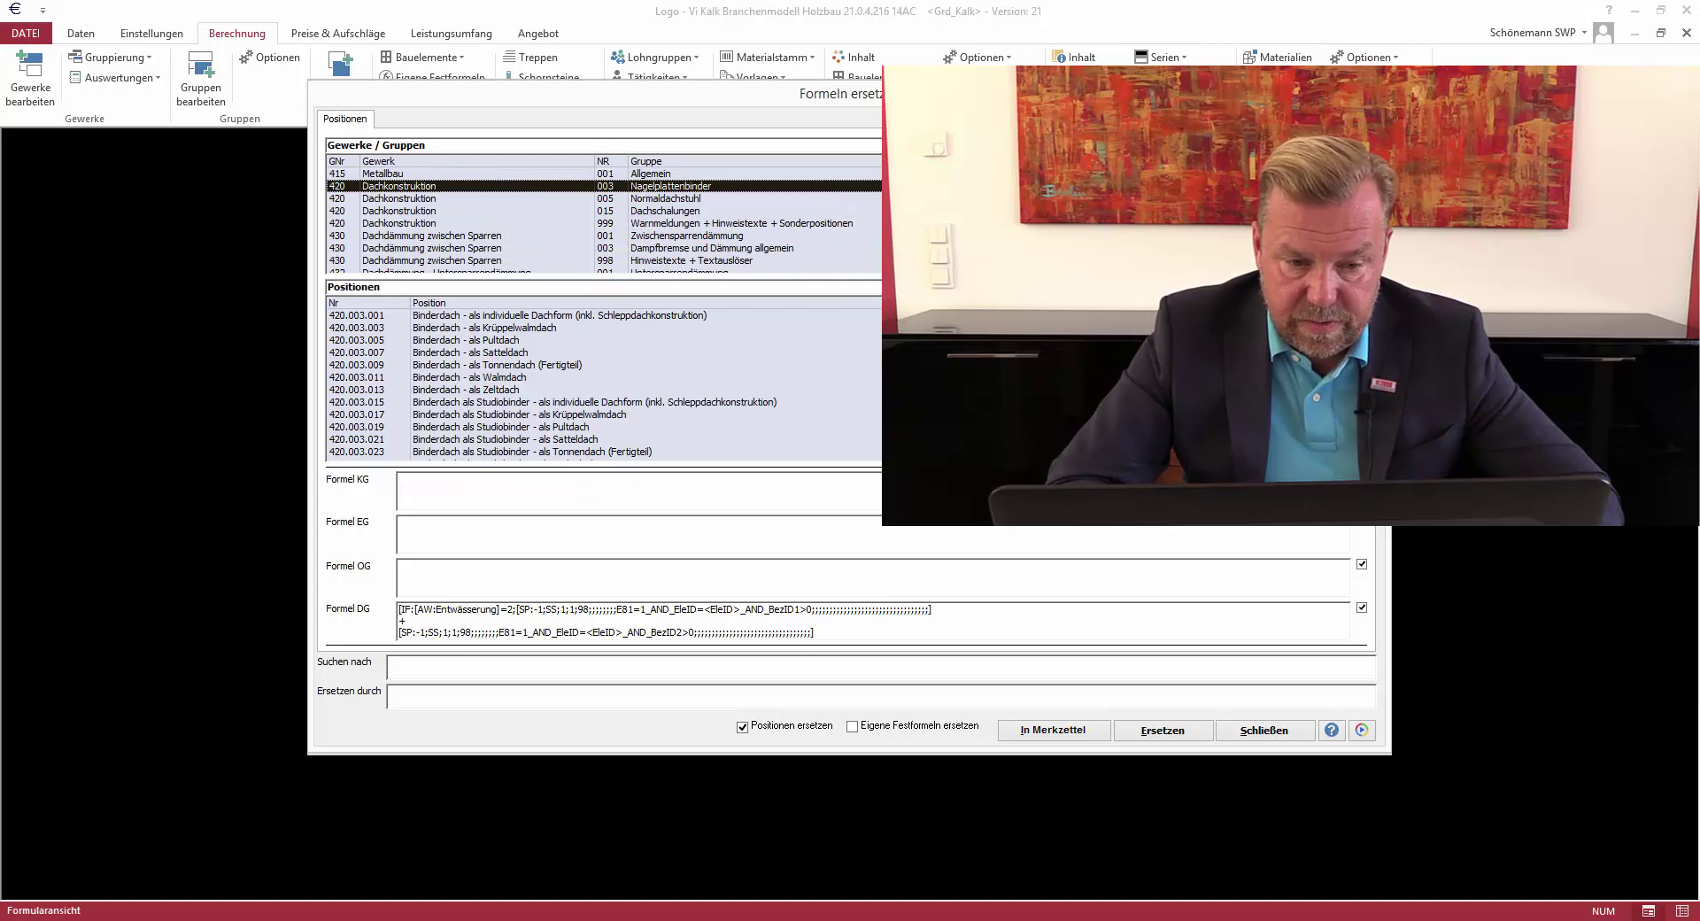
click(449, 317)
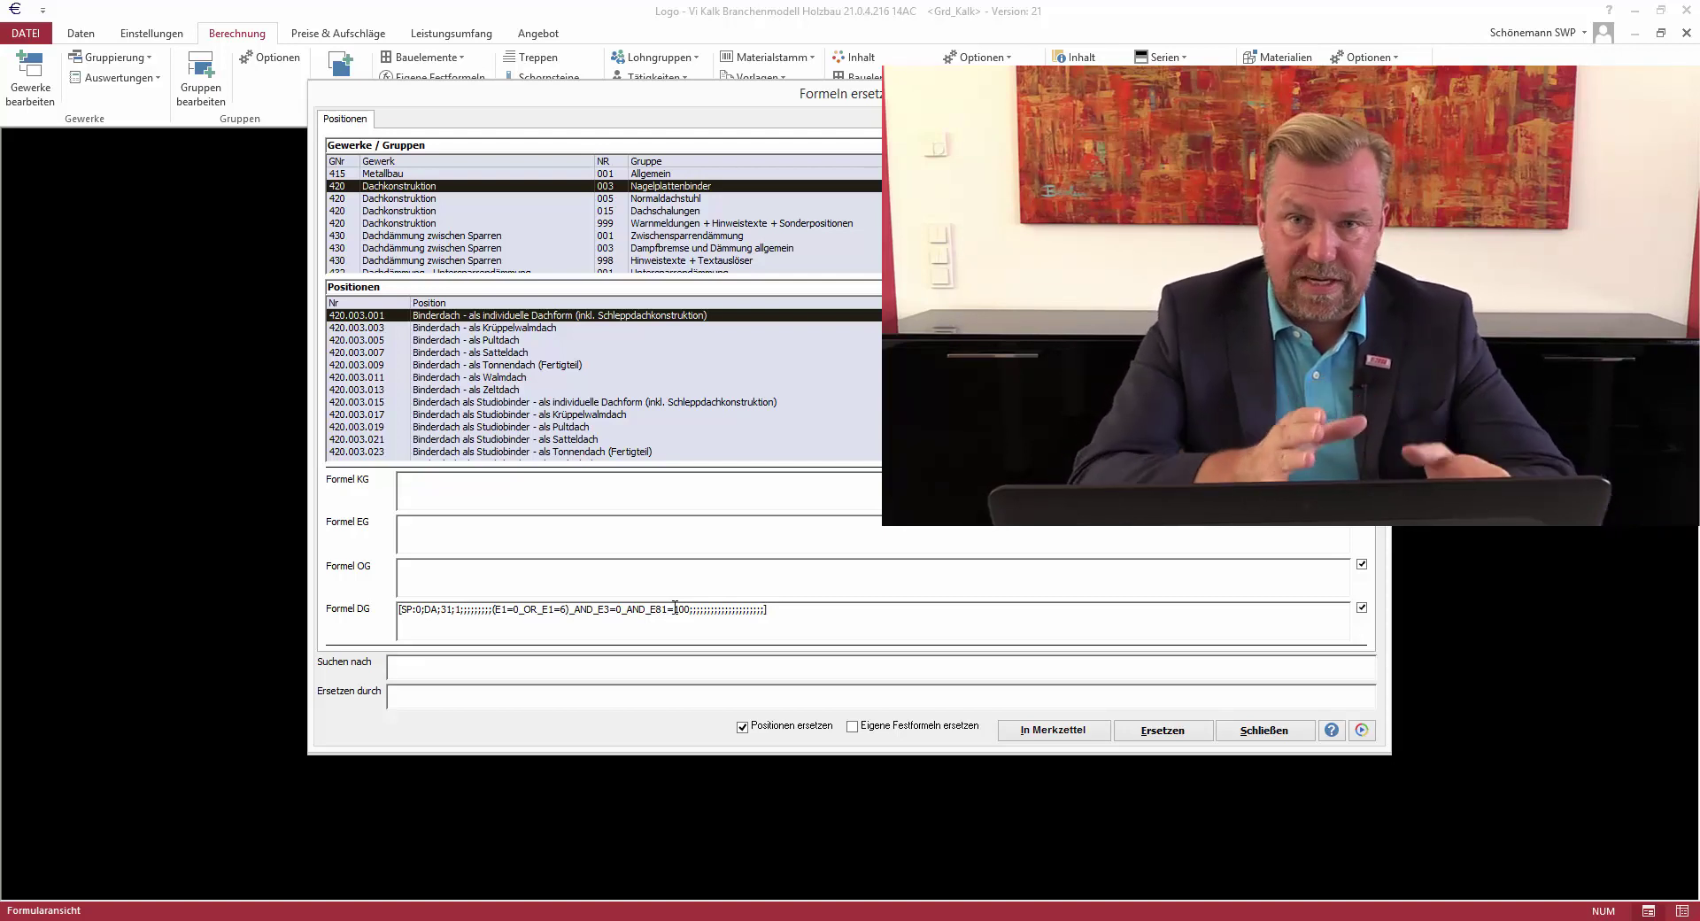
click(1263, 731)
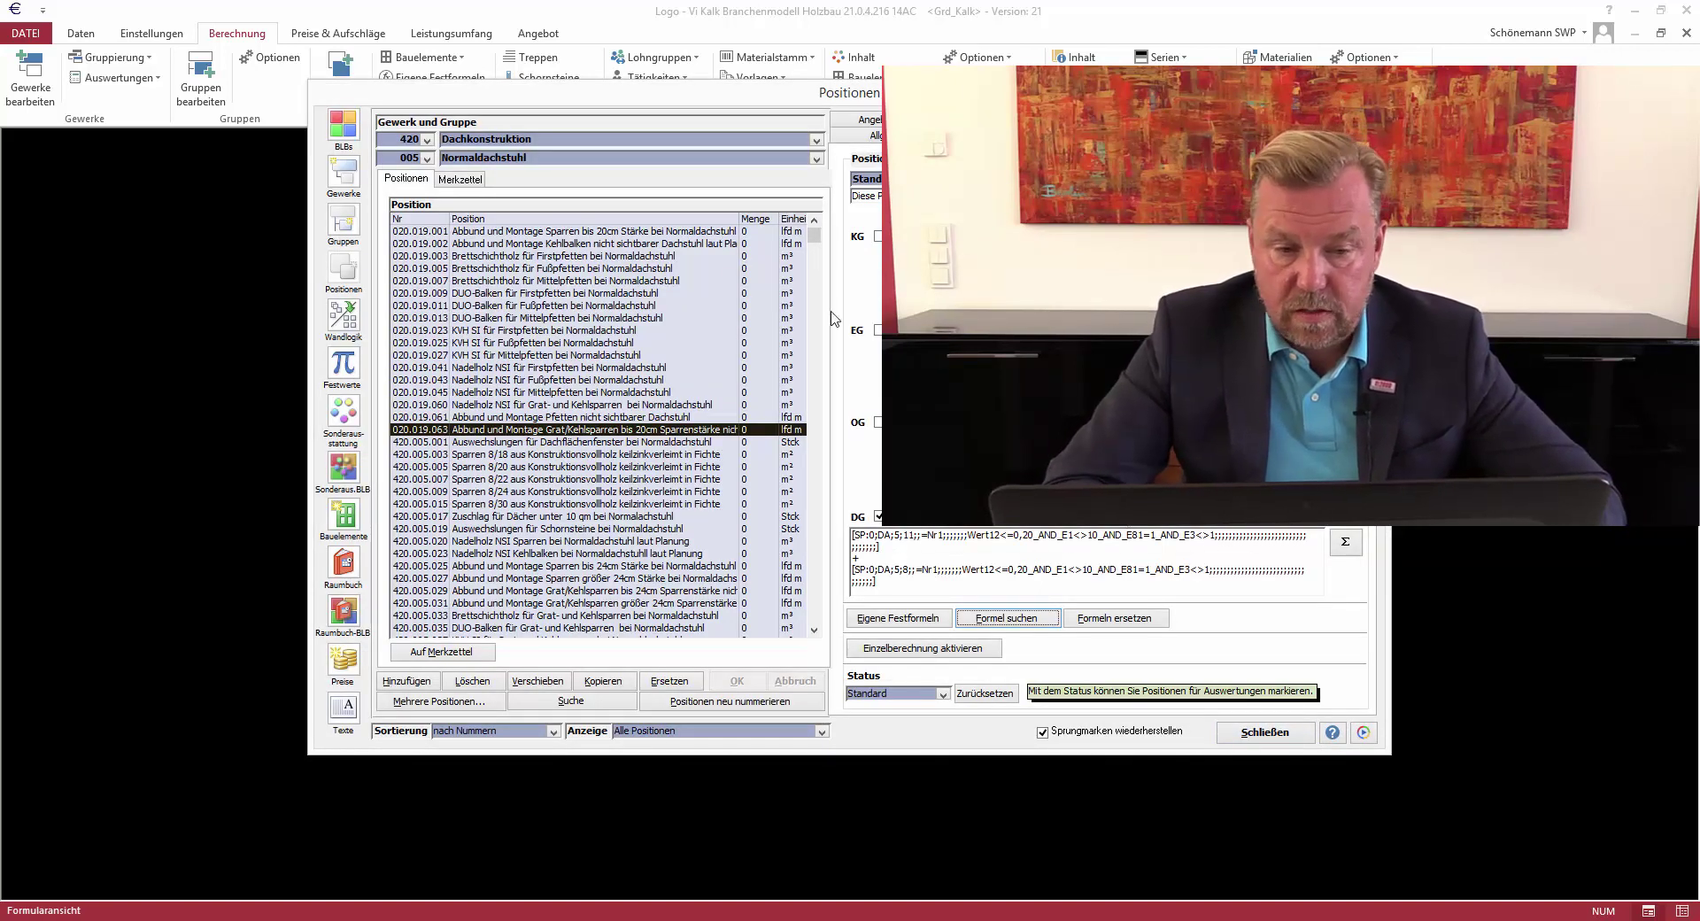
Check the DG formulas of positions 020.019.001 and 020.019.060, and search all formulas for their shared condition E81=1_AND_E3<>1
click(696, 229)
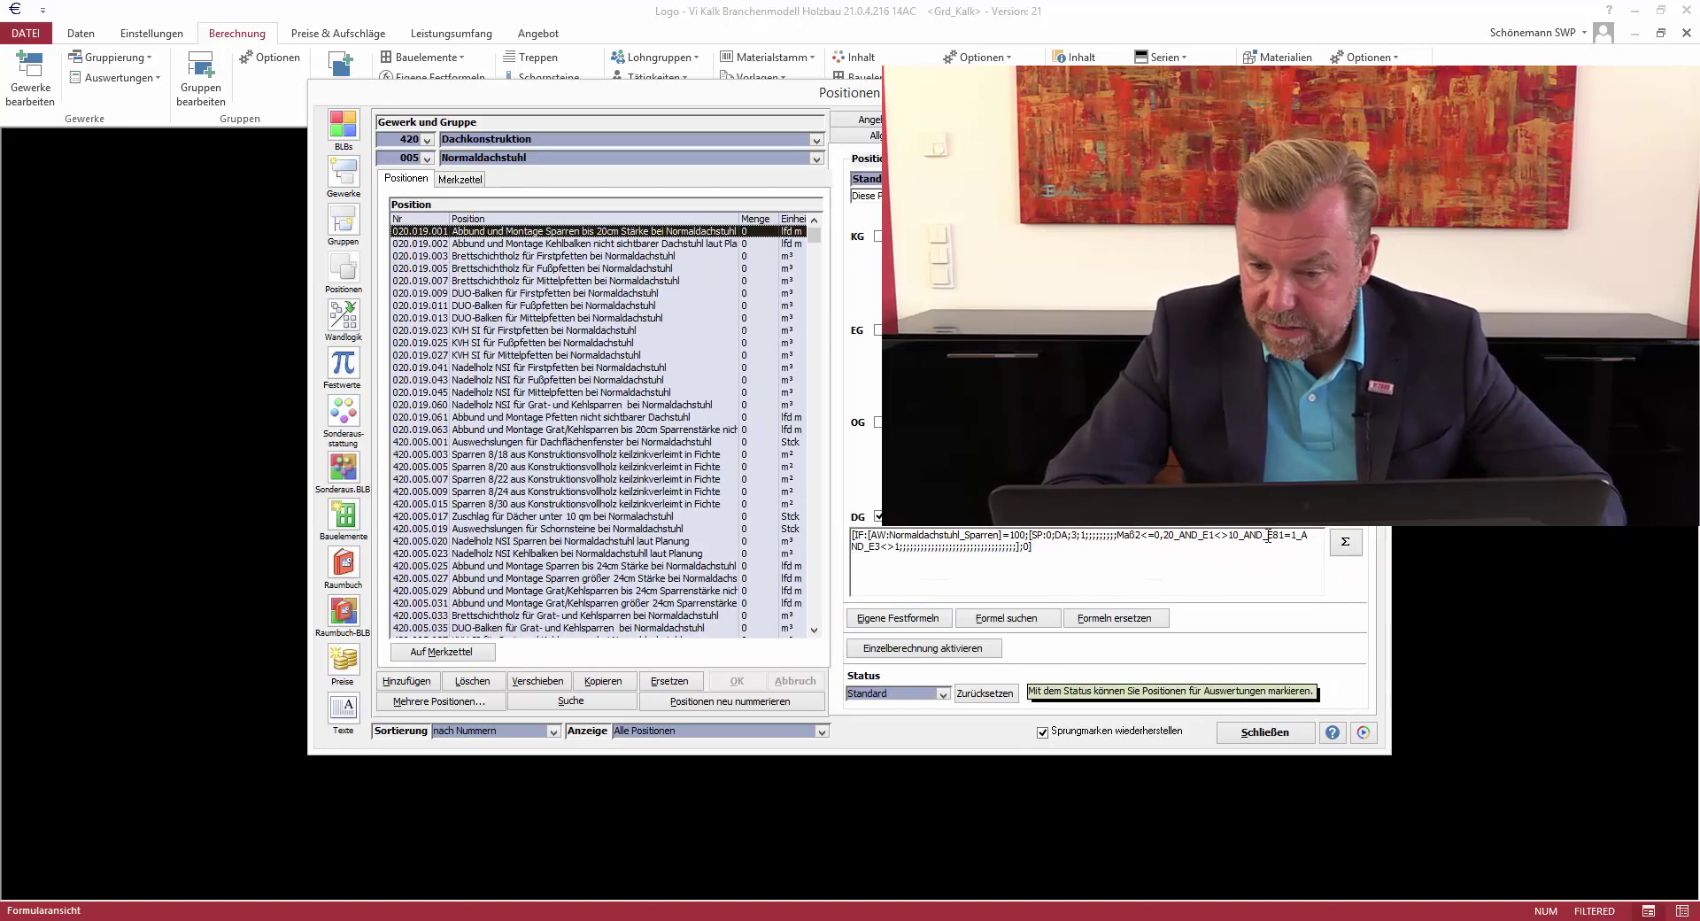
drag(1268, 535, 793, 585)
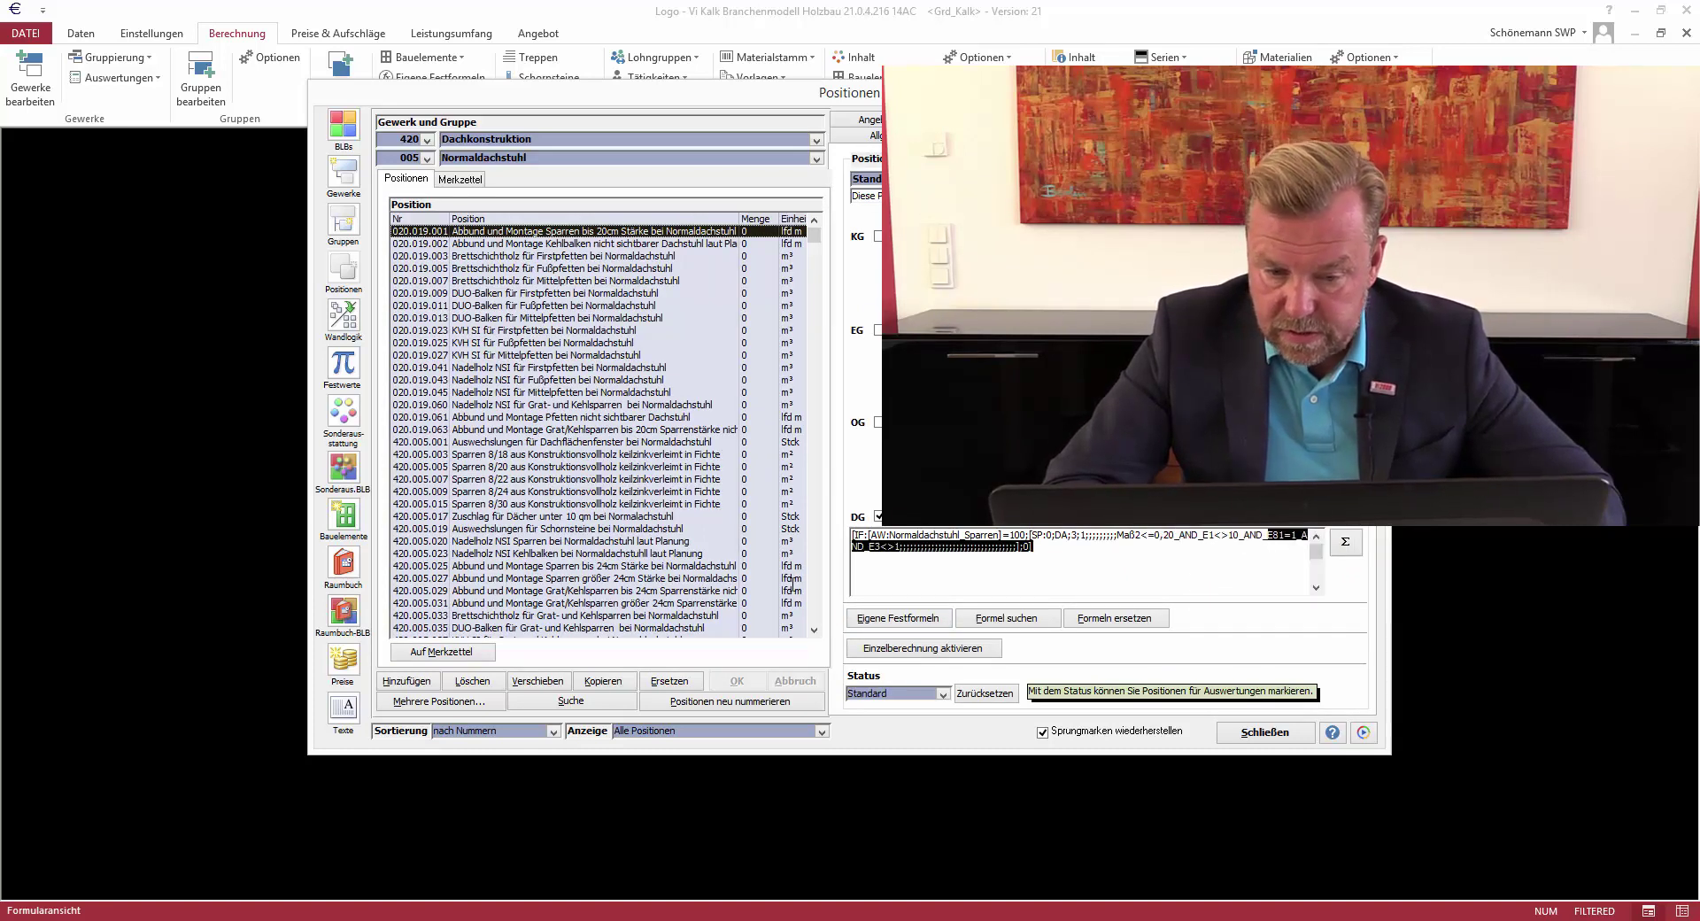
drag(889, 556, 897, 553)
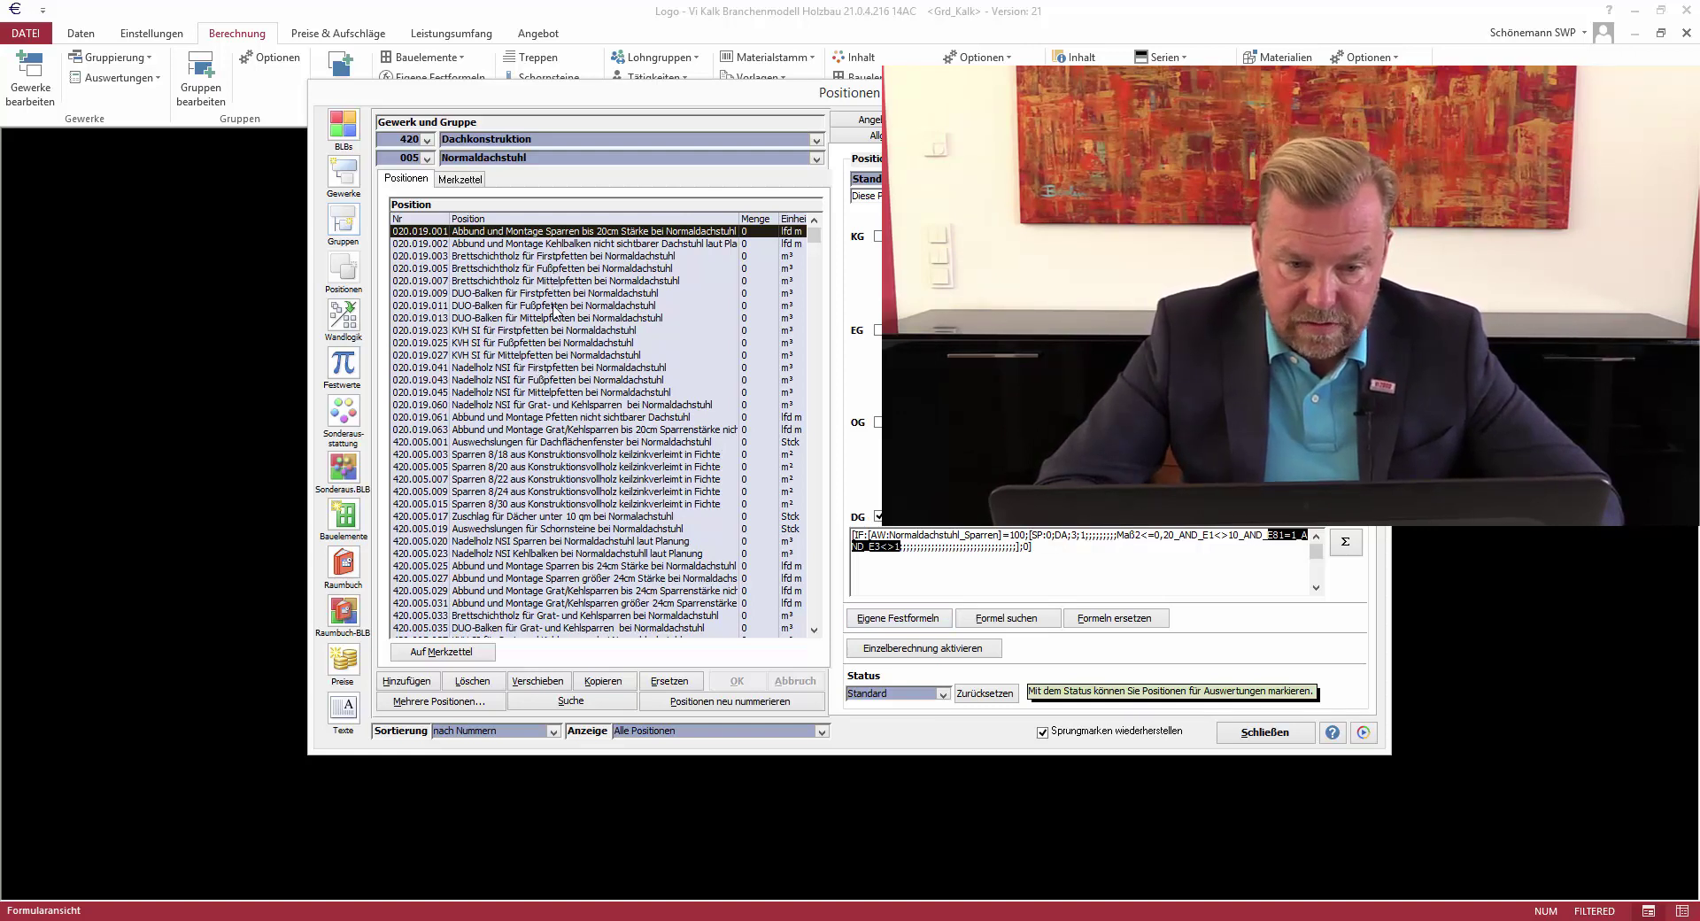
double_click(558, 404)
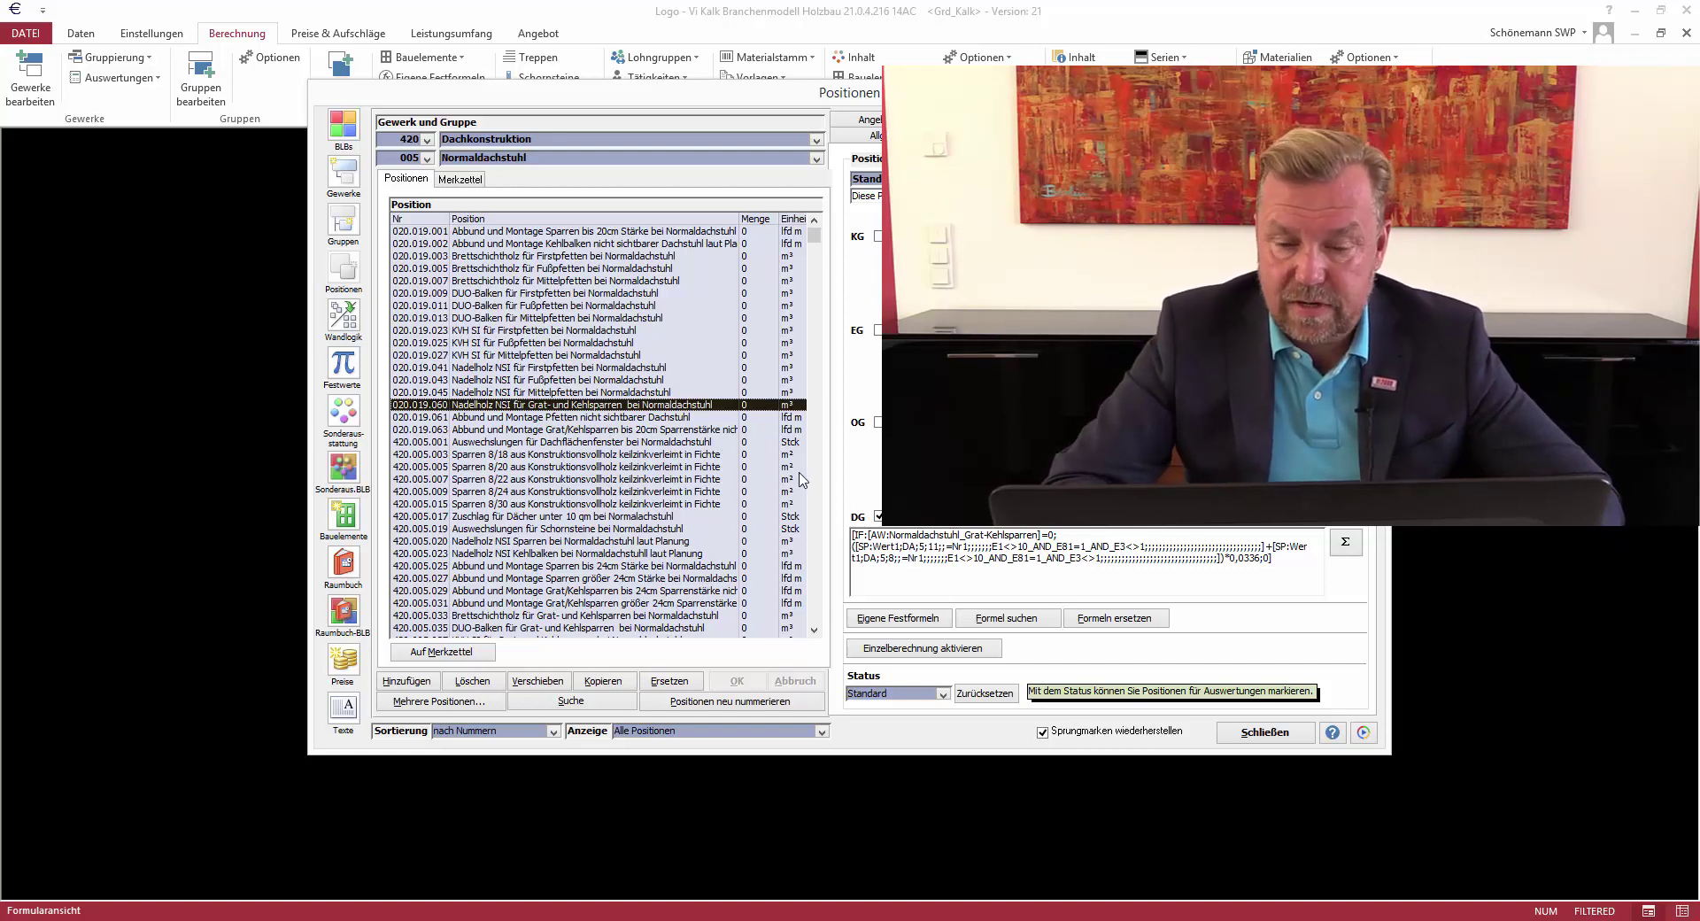
click(1023, 622)
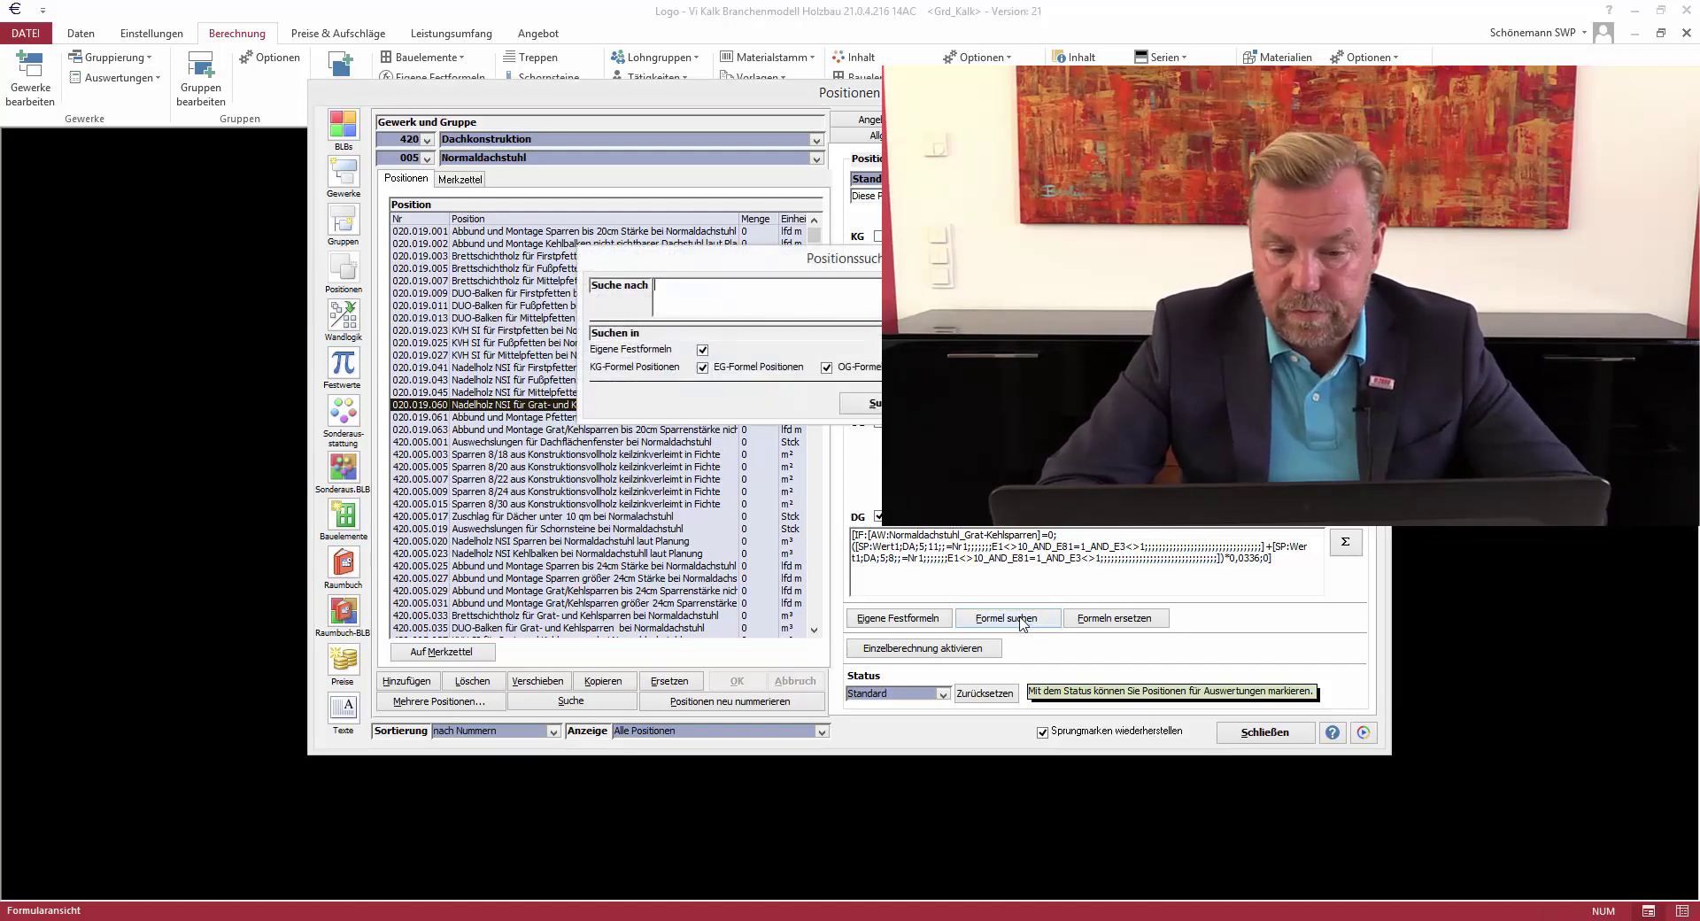
text(E81=1_AND_E3<>1)
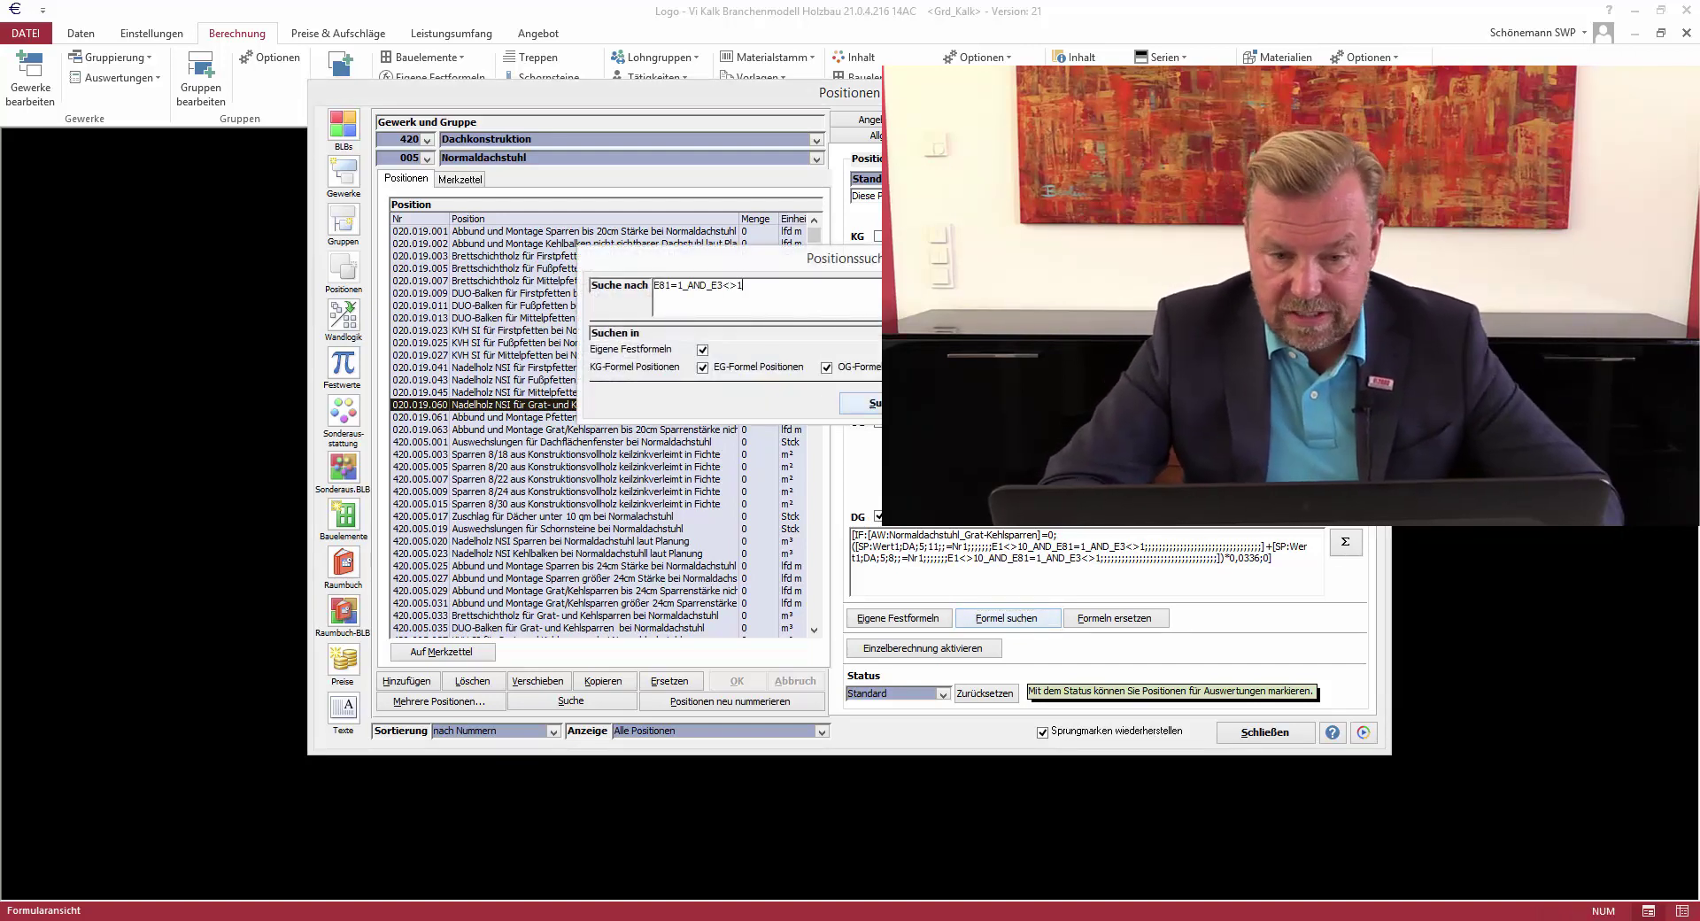
key(Return)
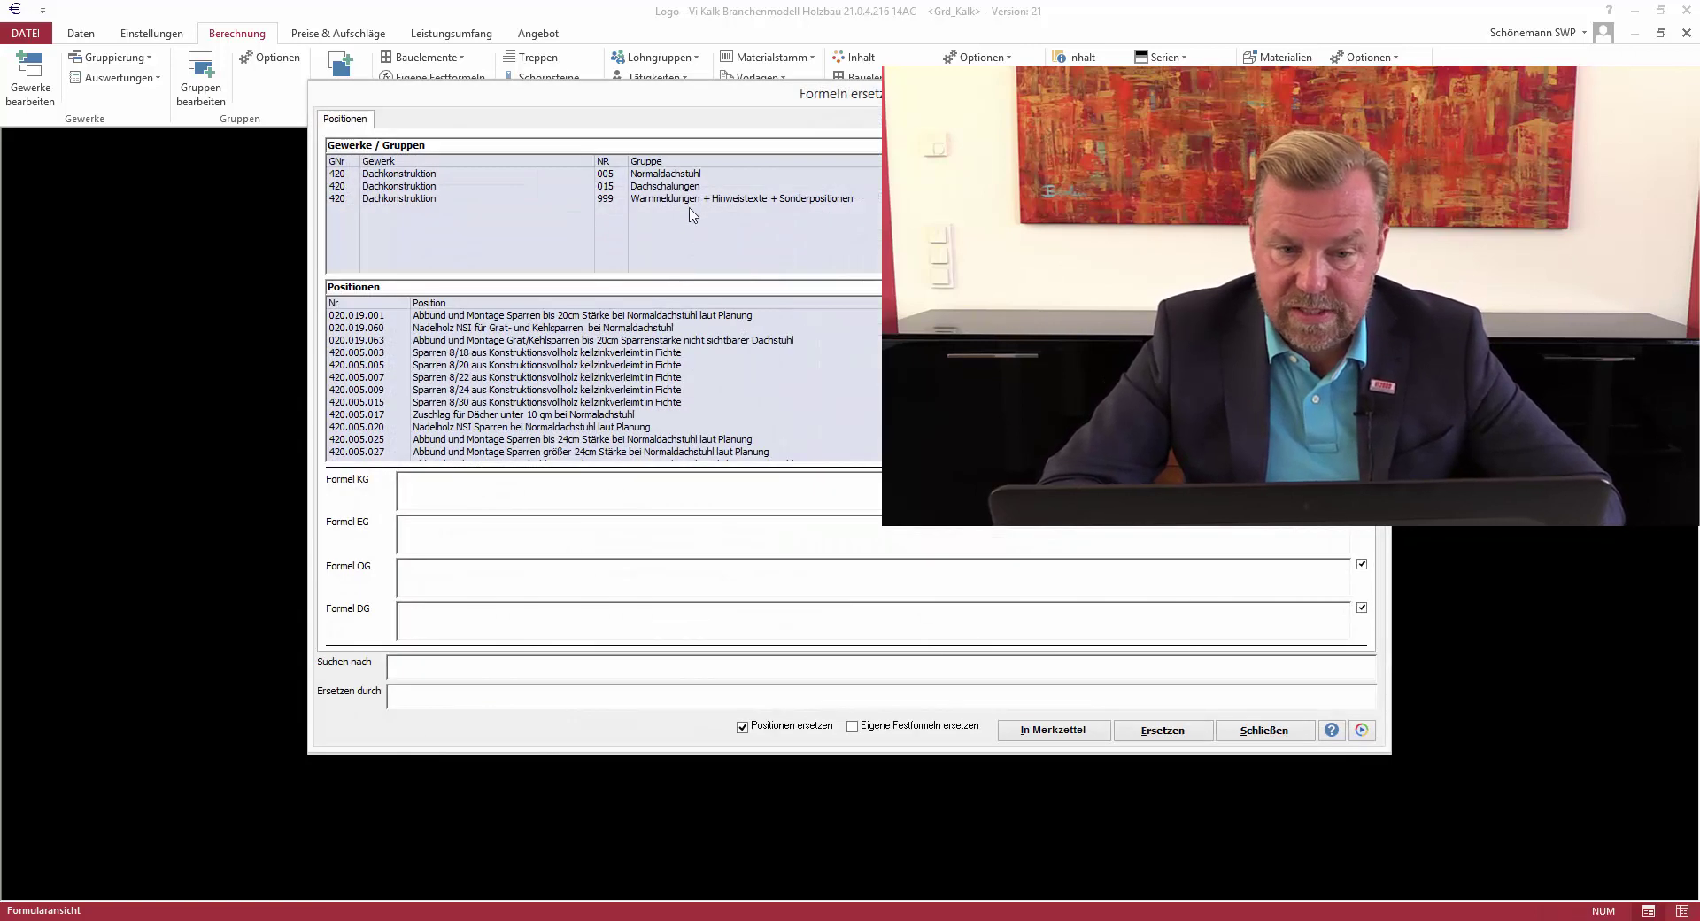
Check the DG formulas of the found Hinweistext position 420.999.019 and the Dachschalungen position 420.015.007 Ortgangleiste
click(691, 200)
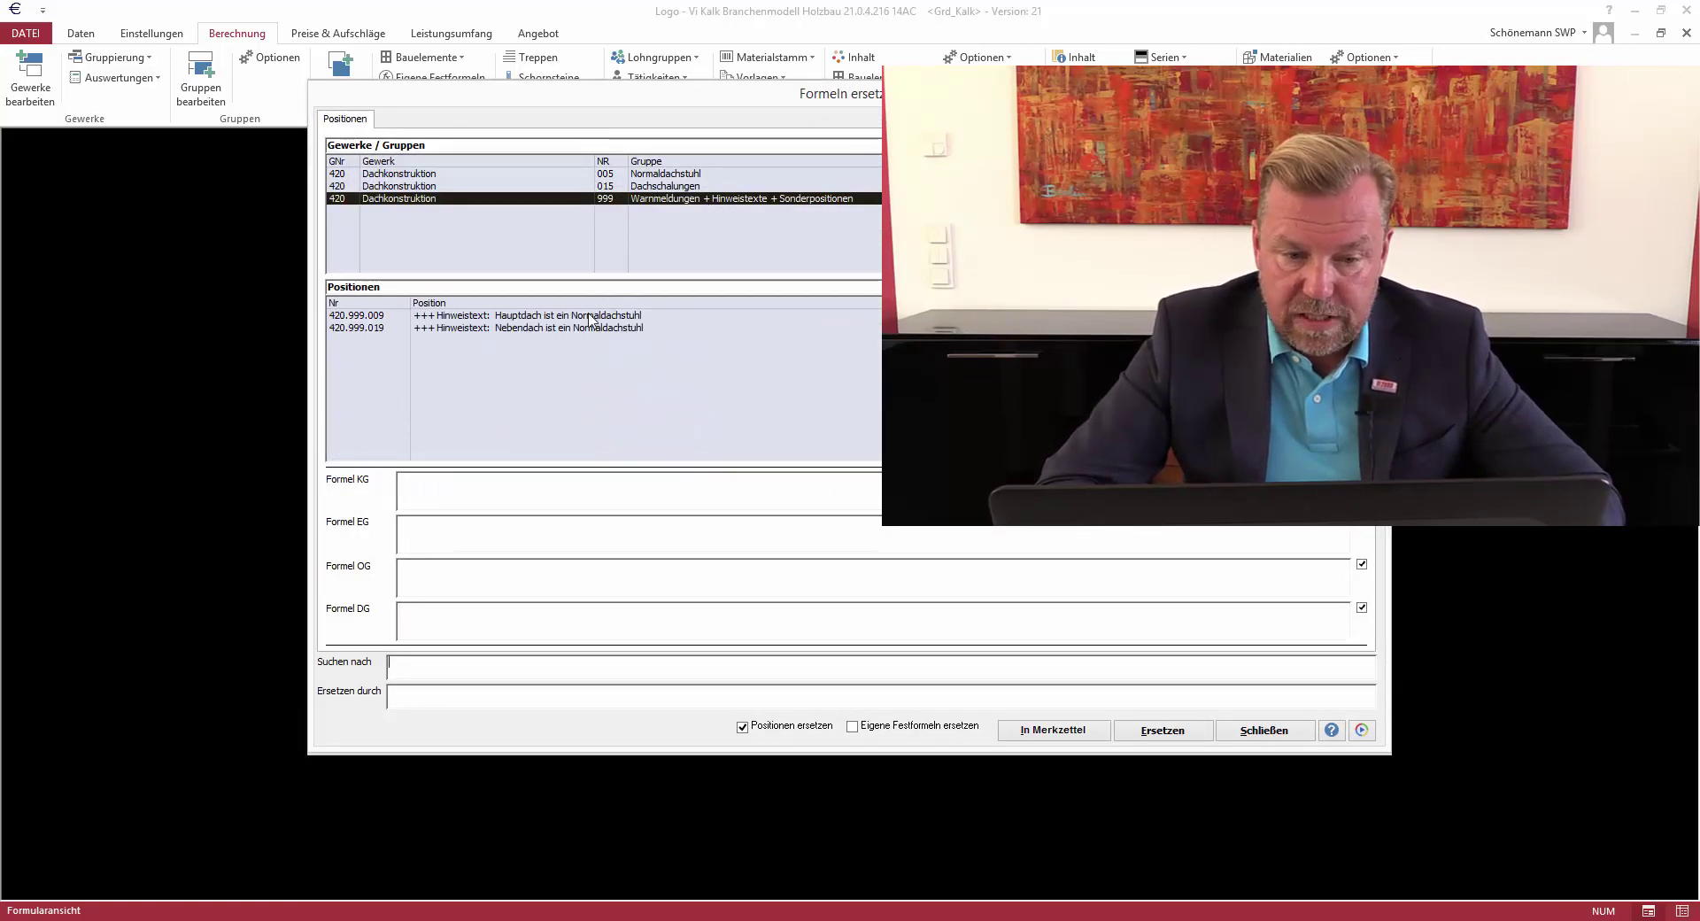
click(605, 318)
click(607, 329)
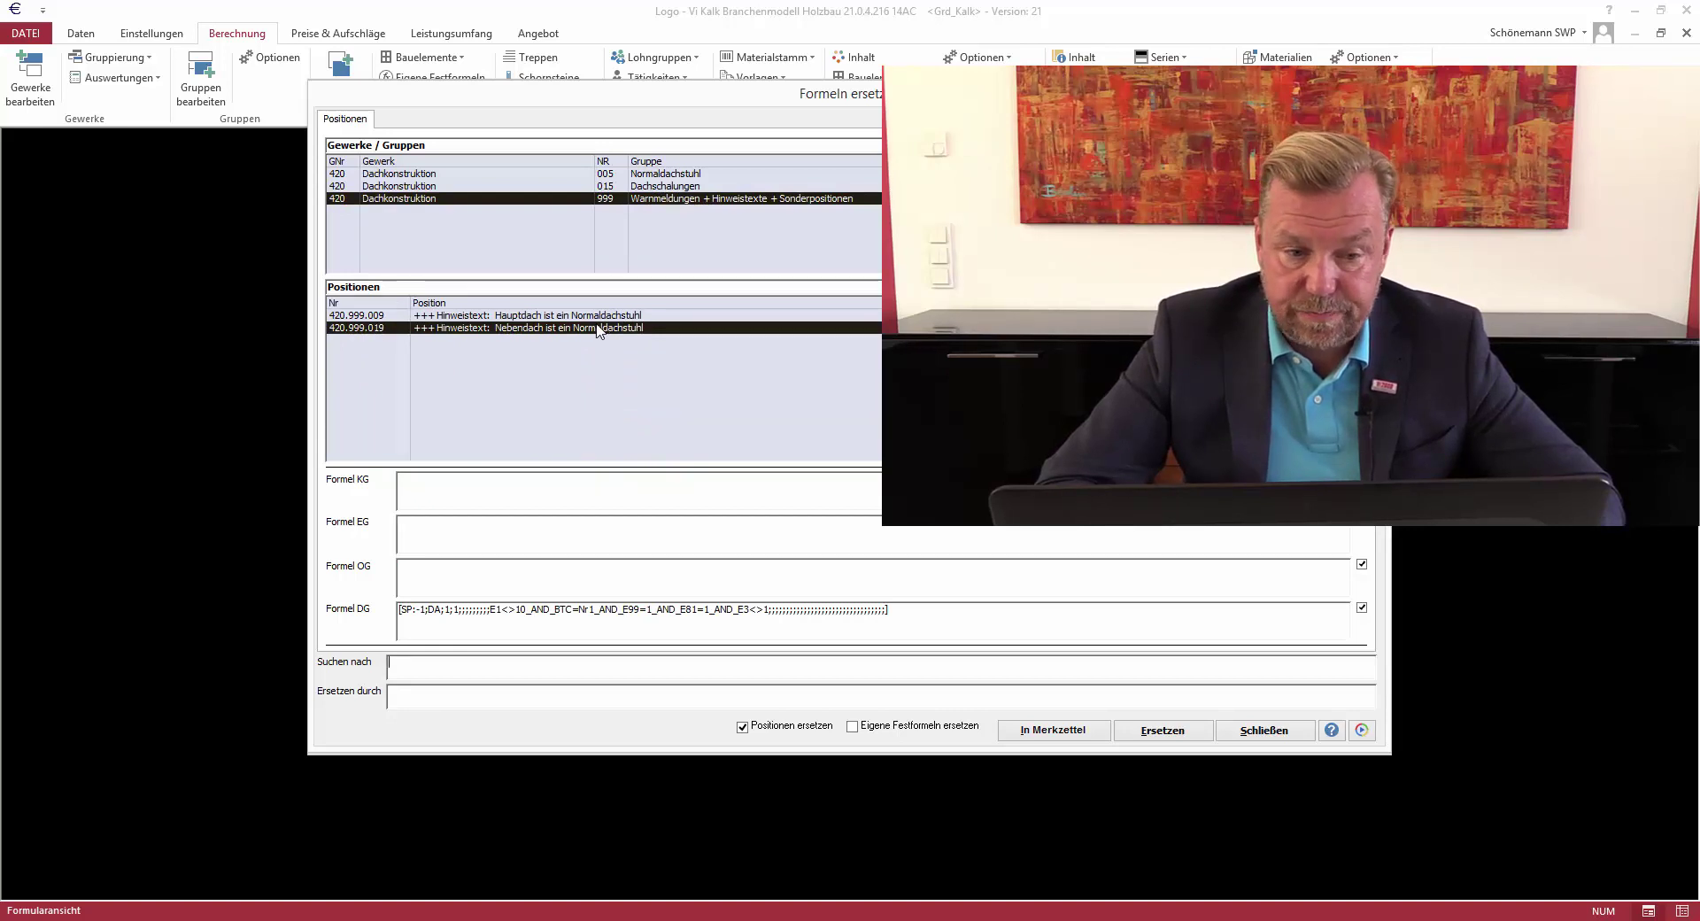
click(501, 327)
click(506, 334)
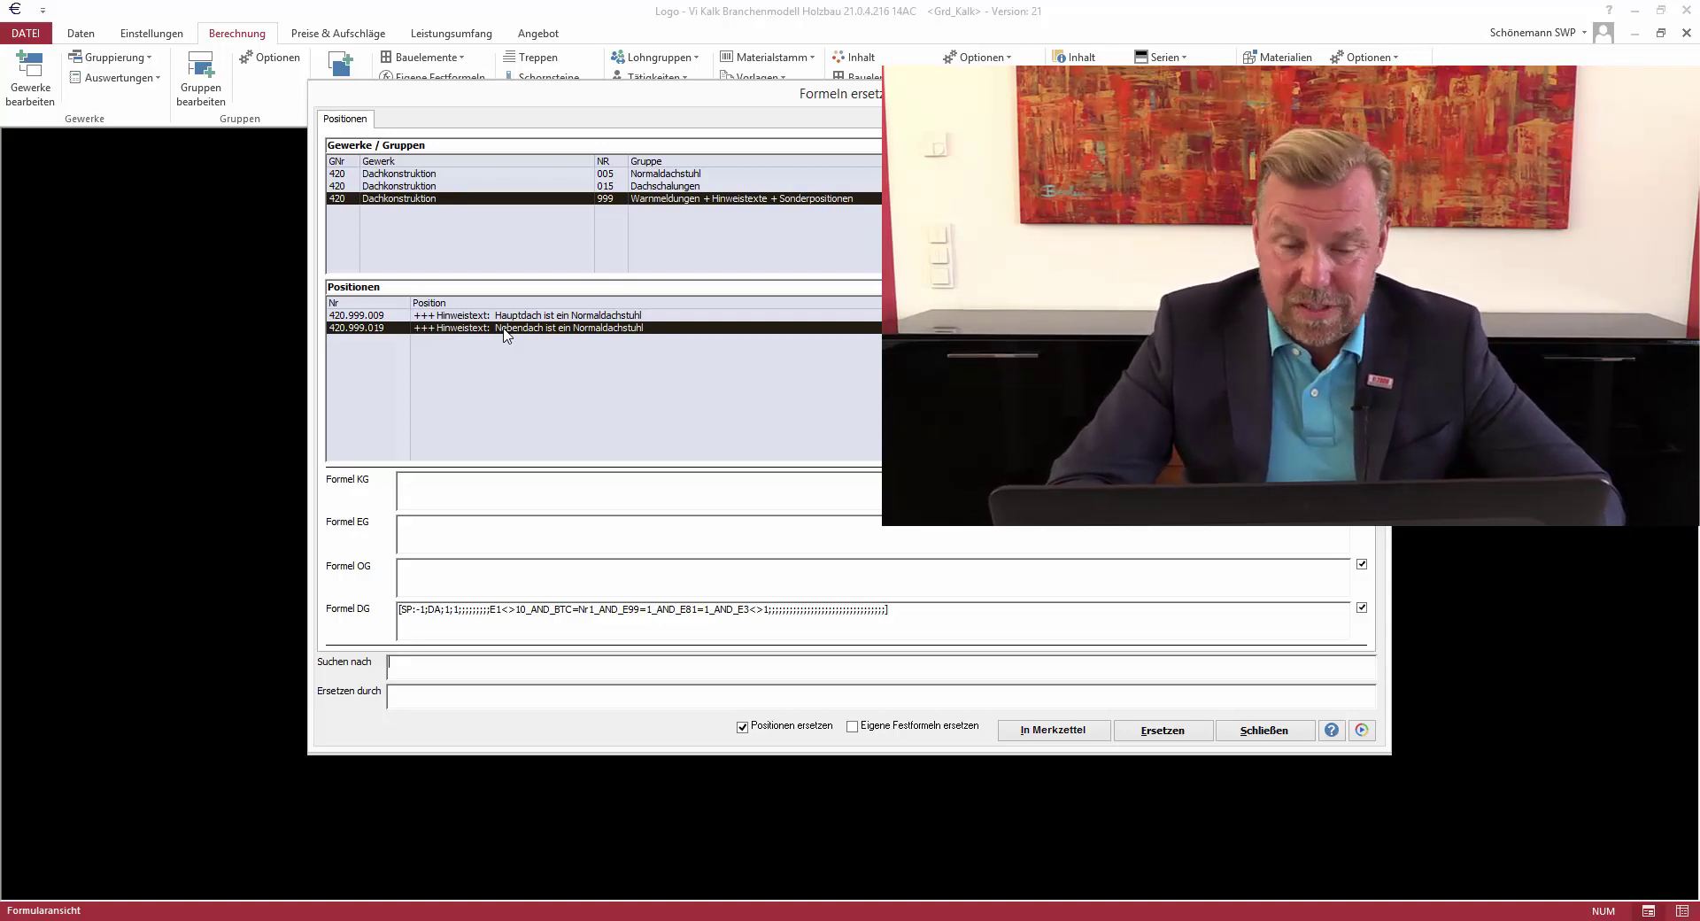
click(673, 186)
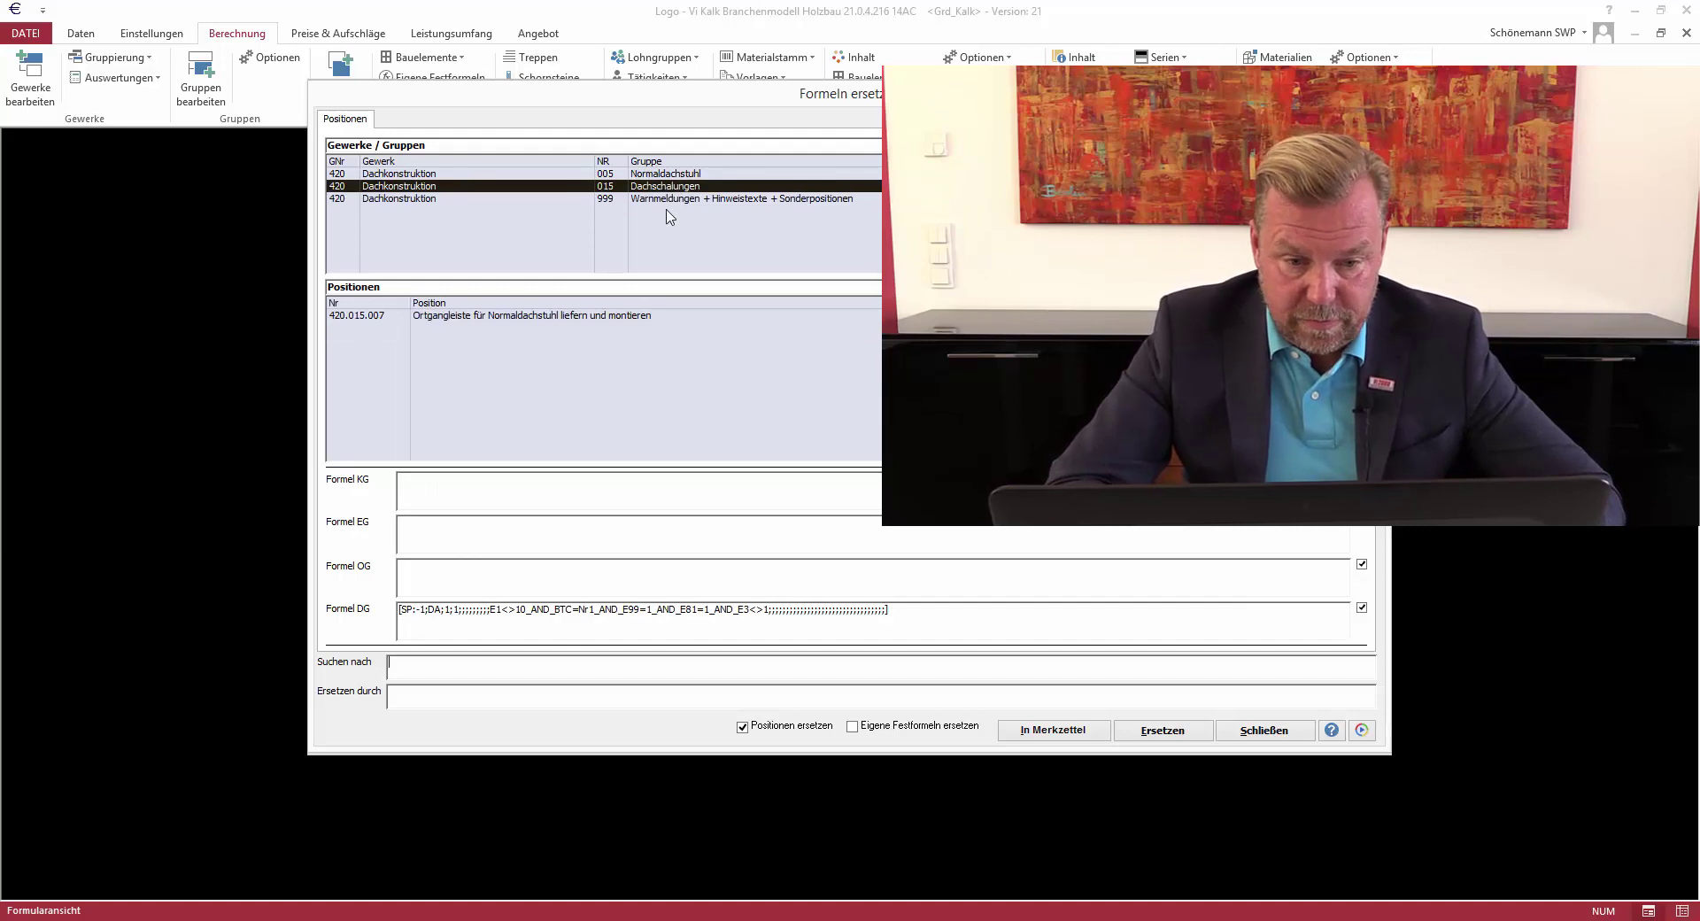
click(624, 316)
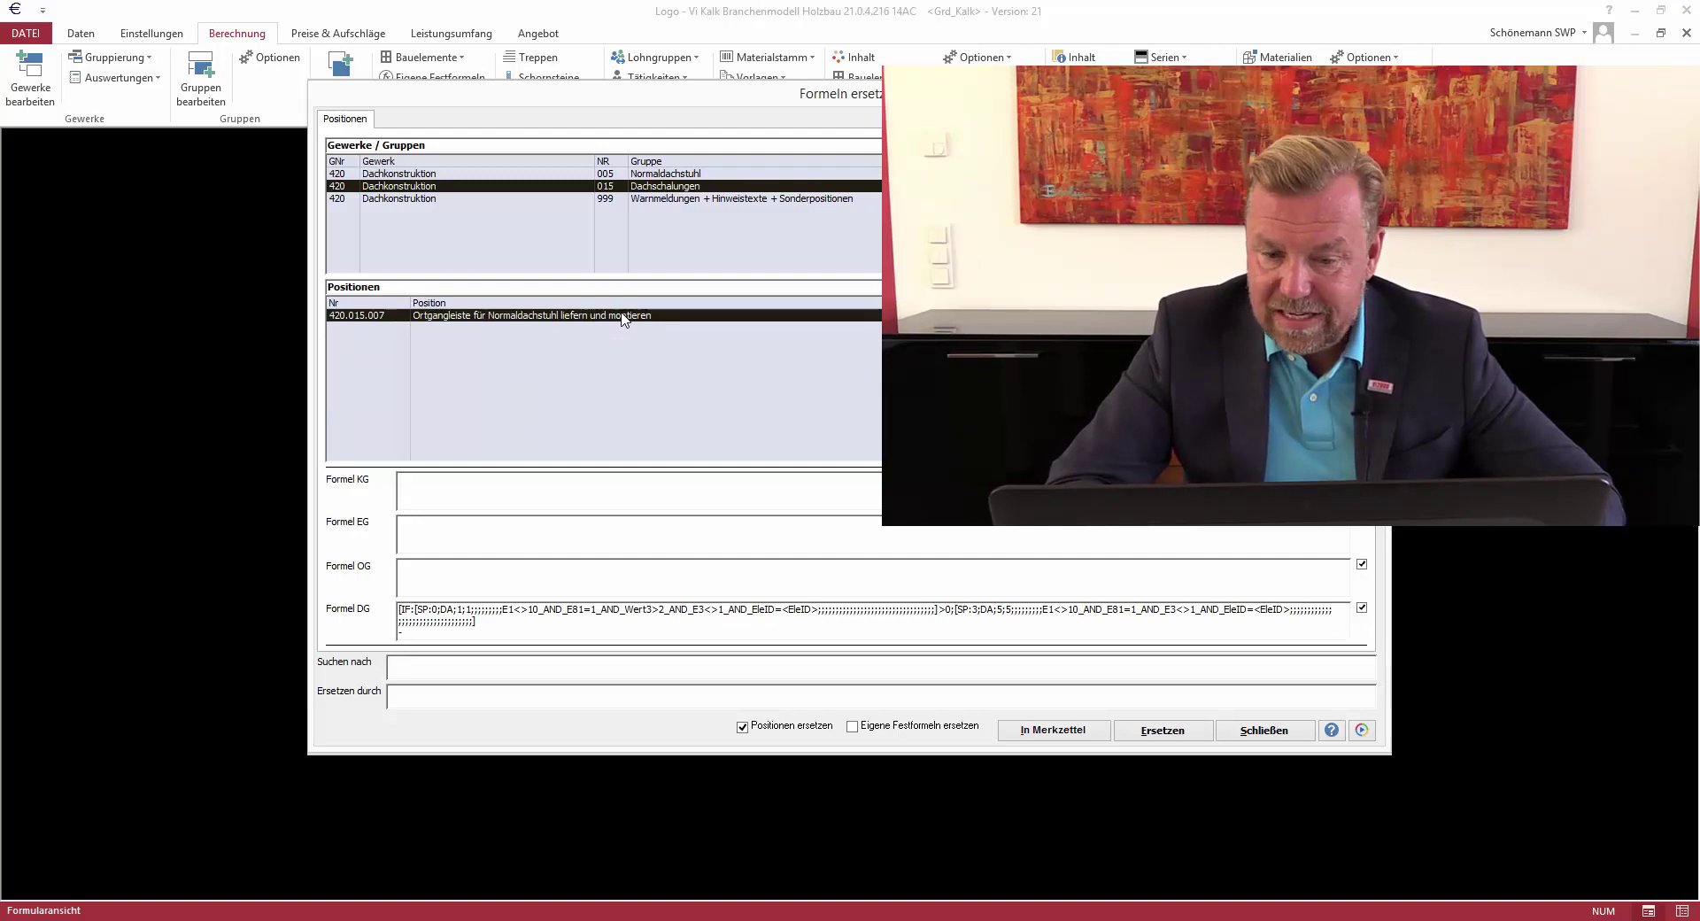
In all found Normaldachstuhl and Dachschalungen positions, replace E81=1_AND_E3<>1 with (E81=1_OR_E81=2)_AND_E3<>1, and close the search results
click(683, 175)
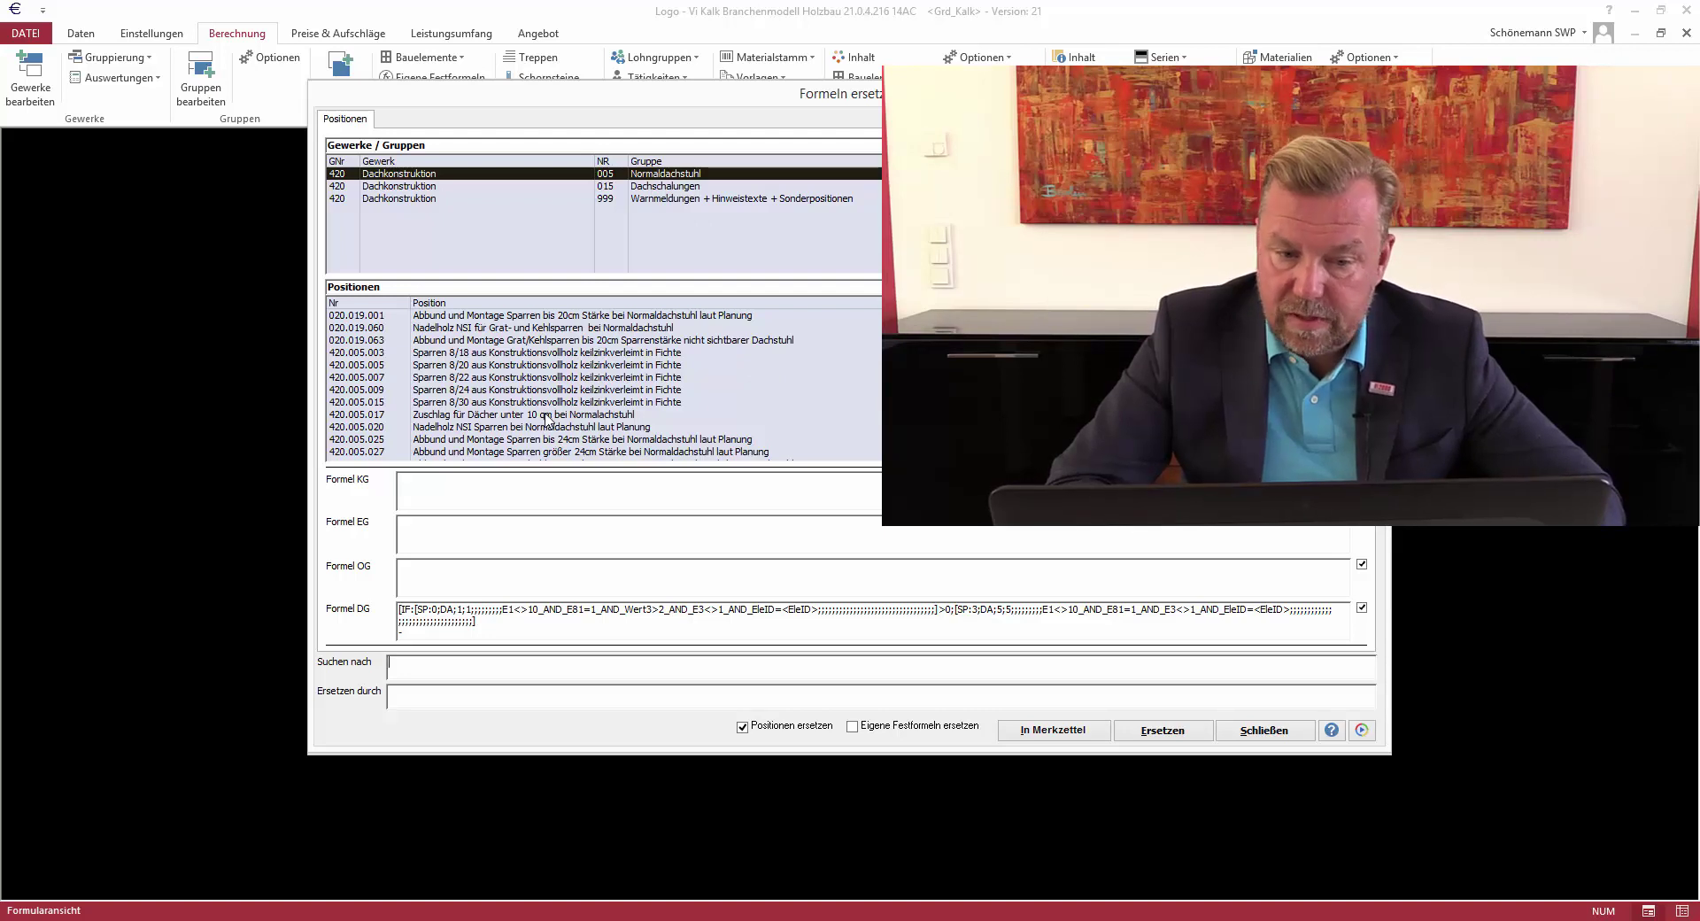
scroll(602, 385, down, 3)
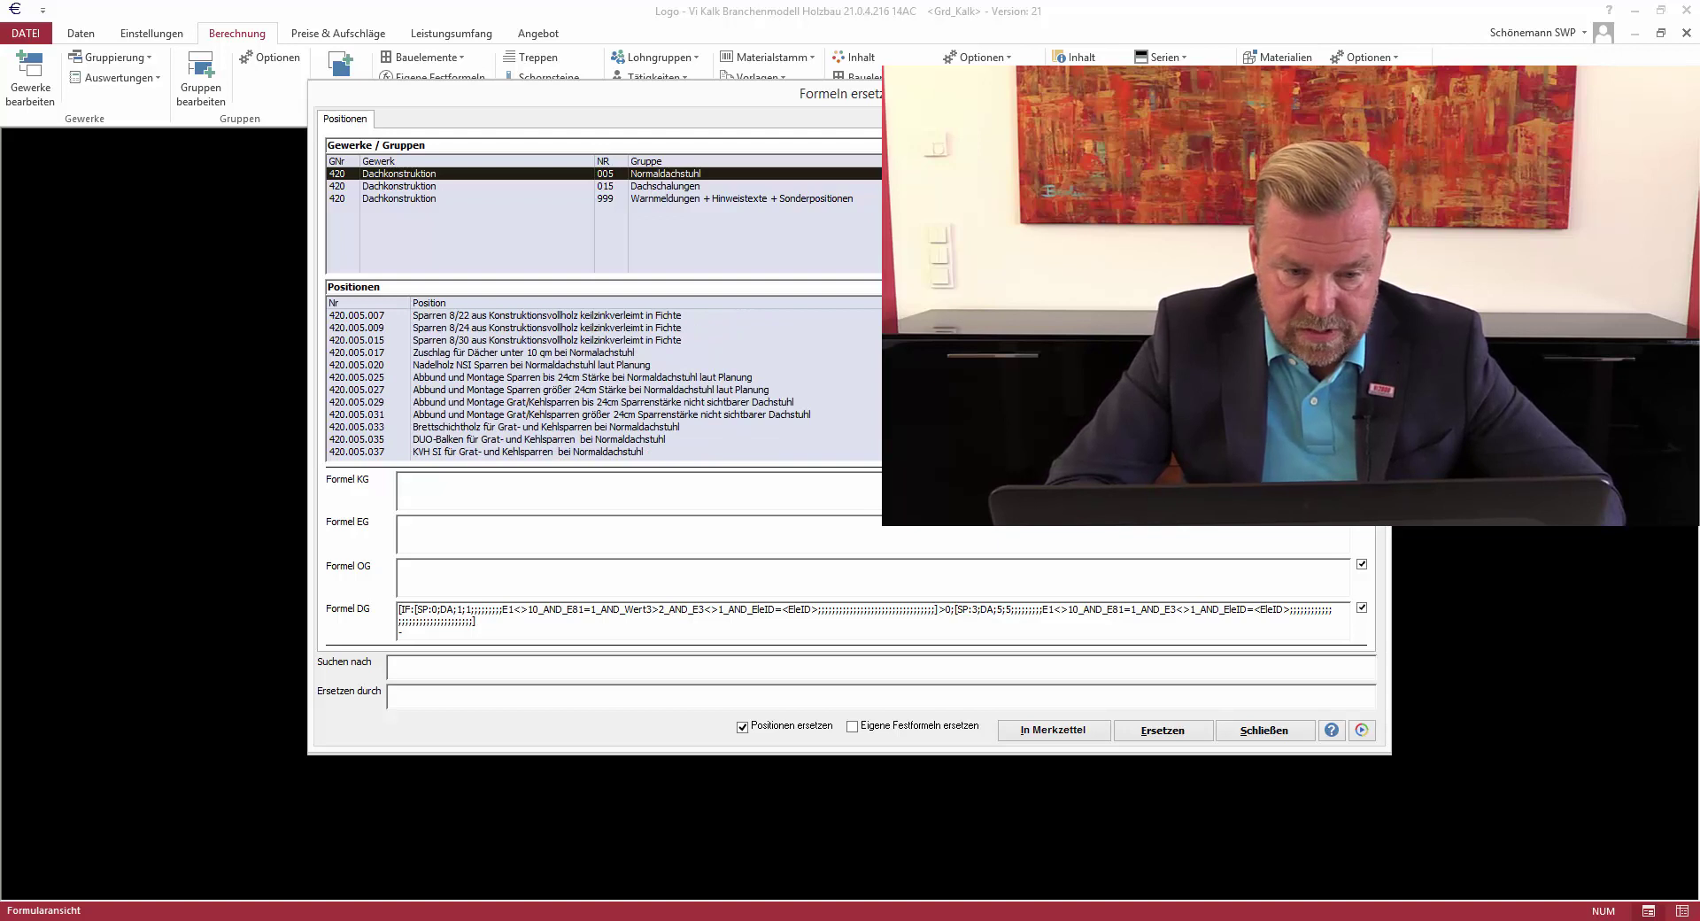
click(677, 188)
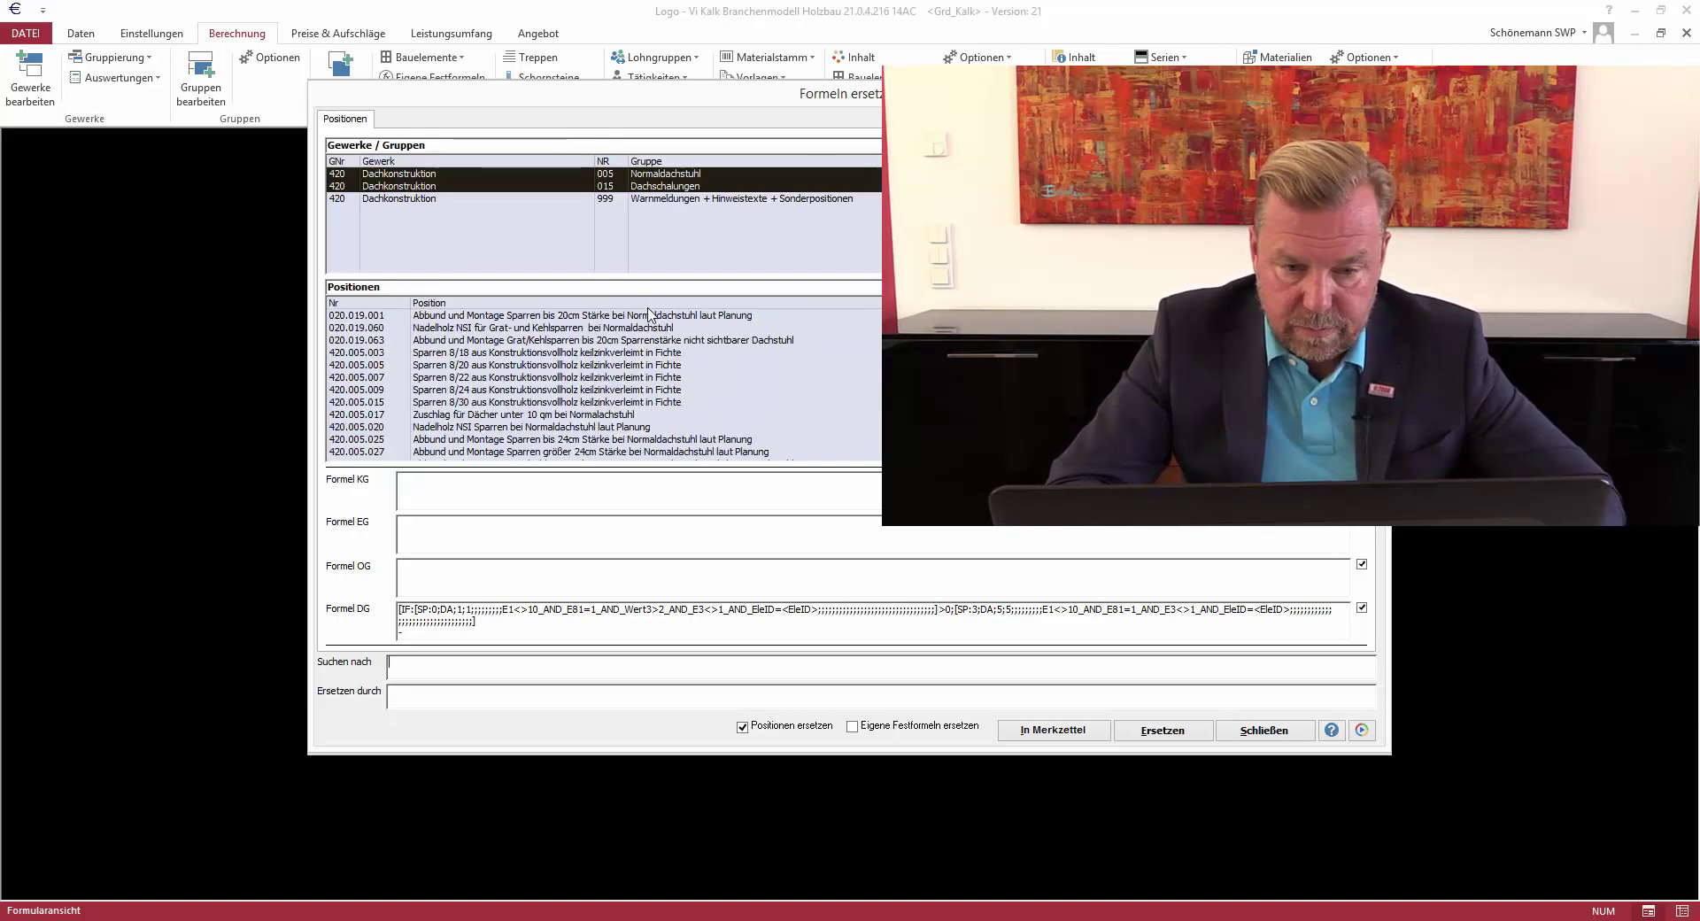
click(651, 316)
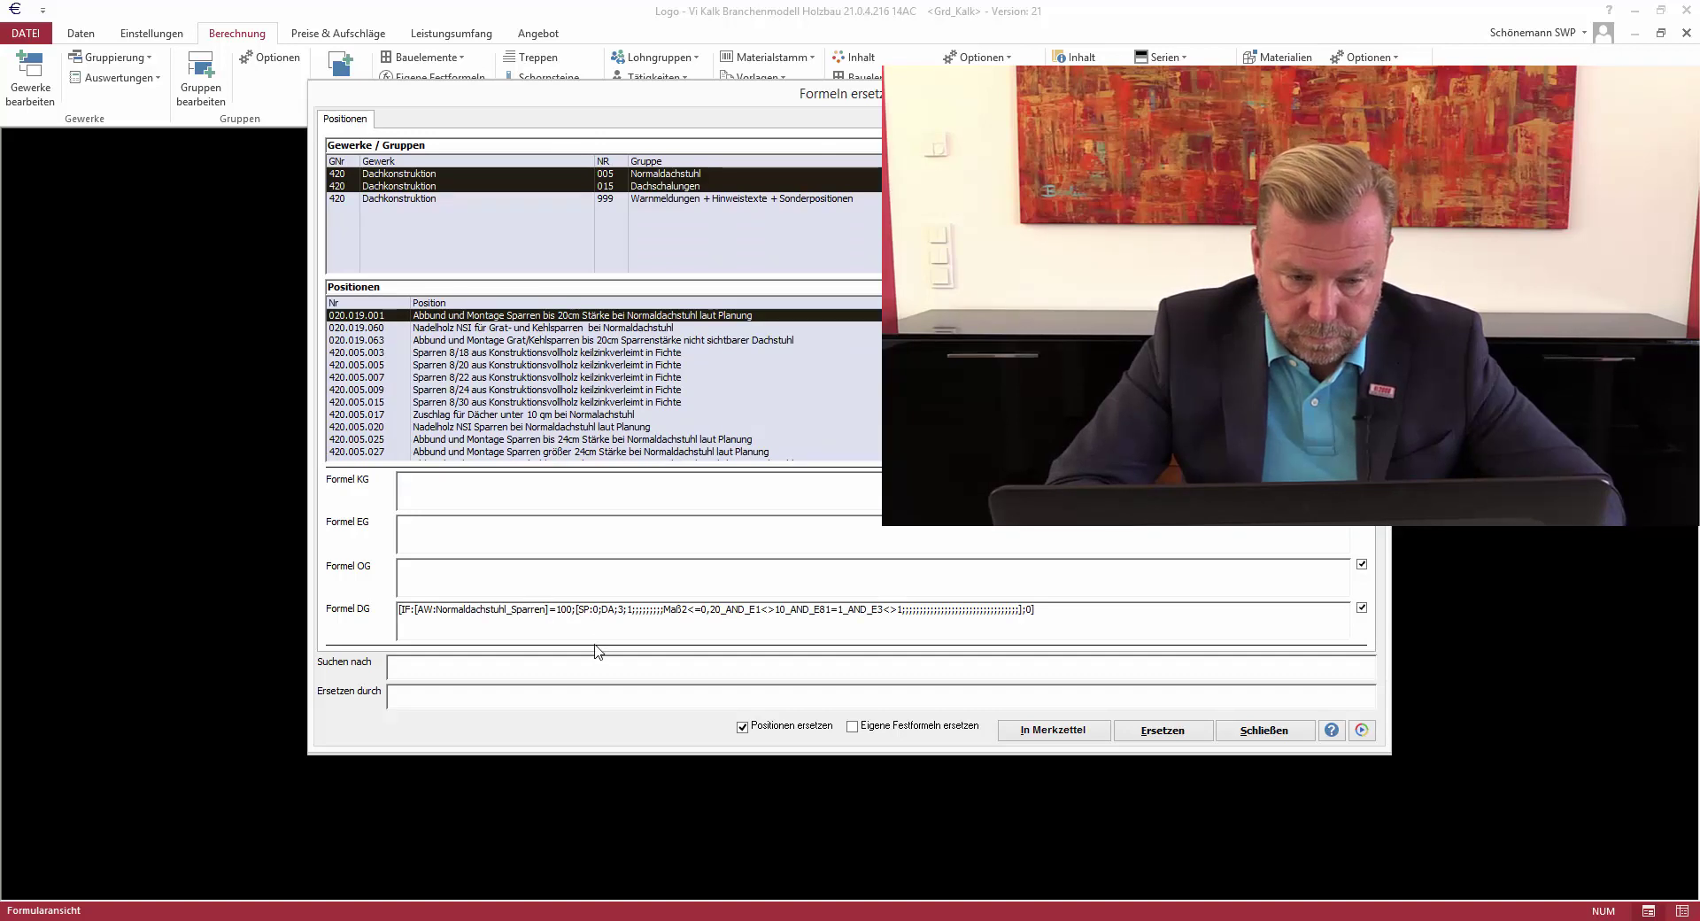
scroll(602, 385, down, 2)
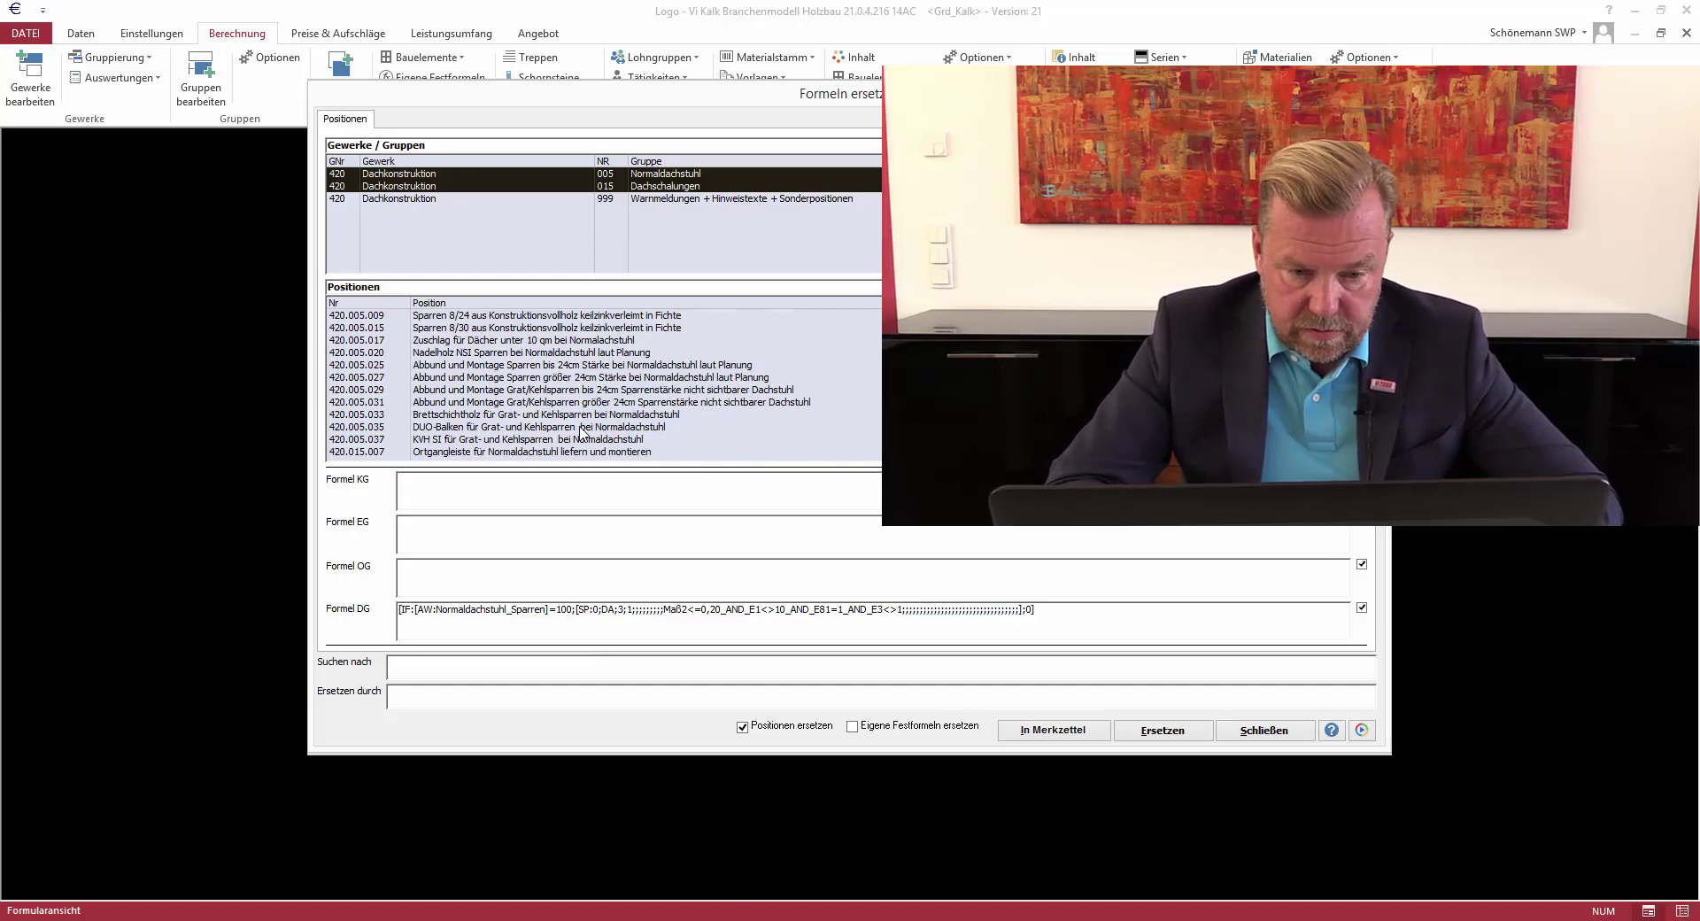
shift+click(589, 451)
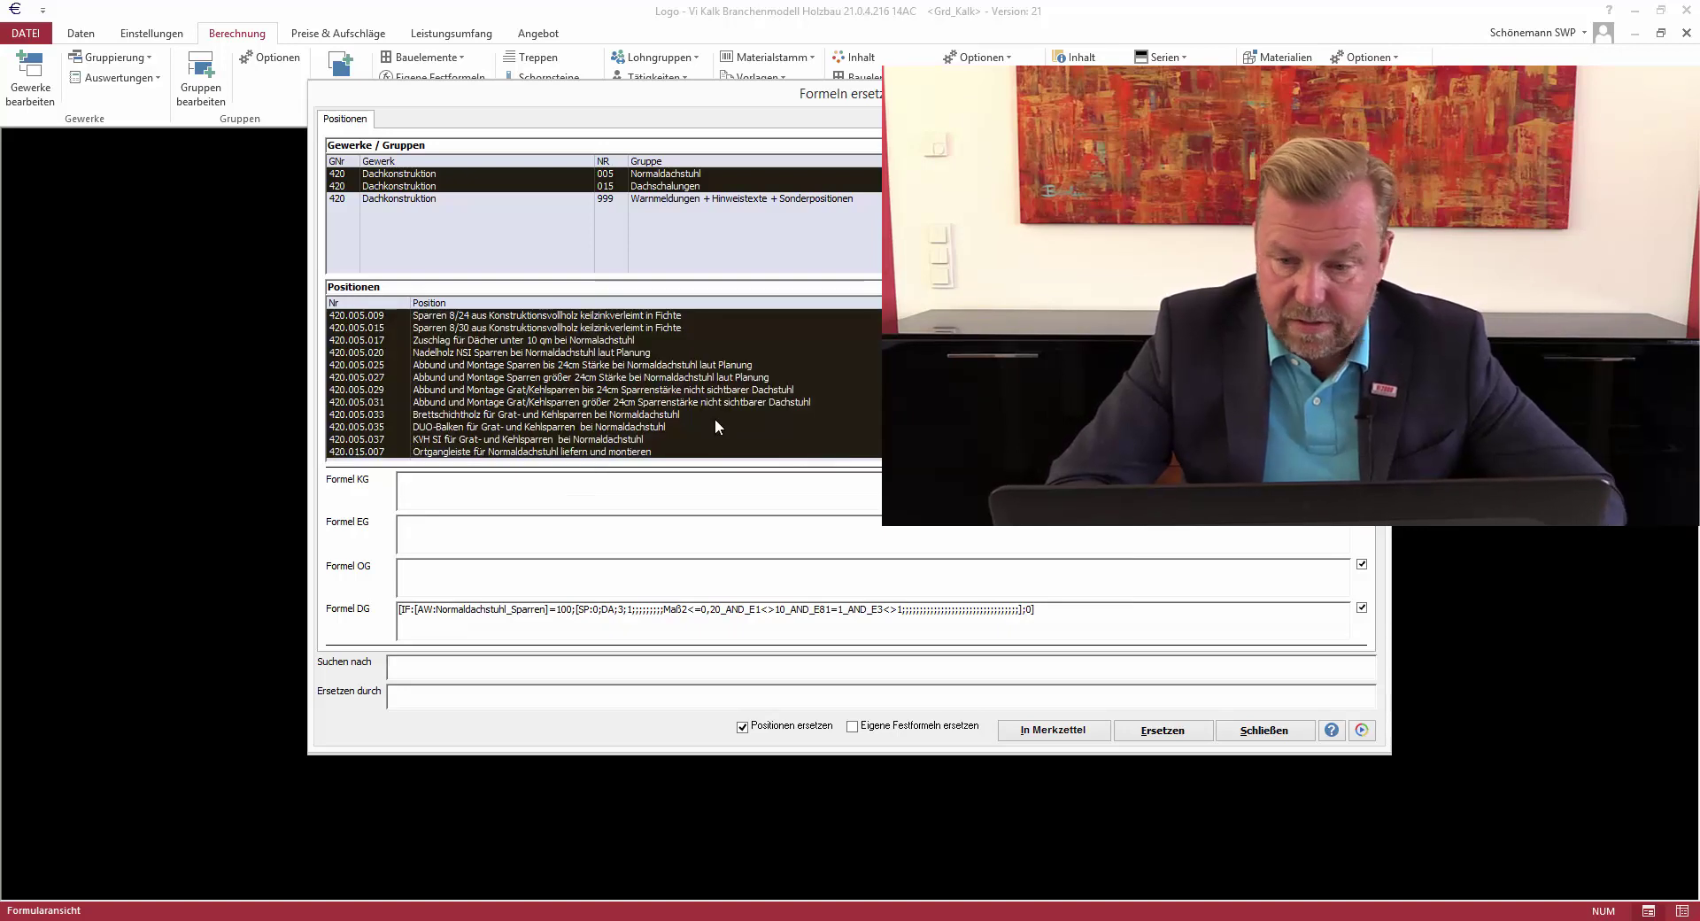
text(E81=1_AND_E3<>1)
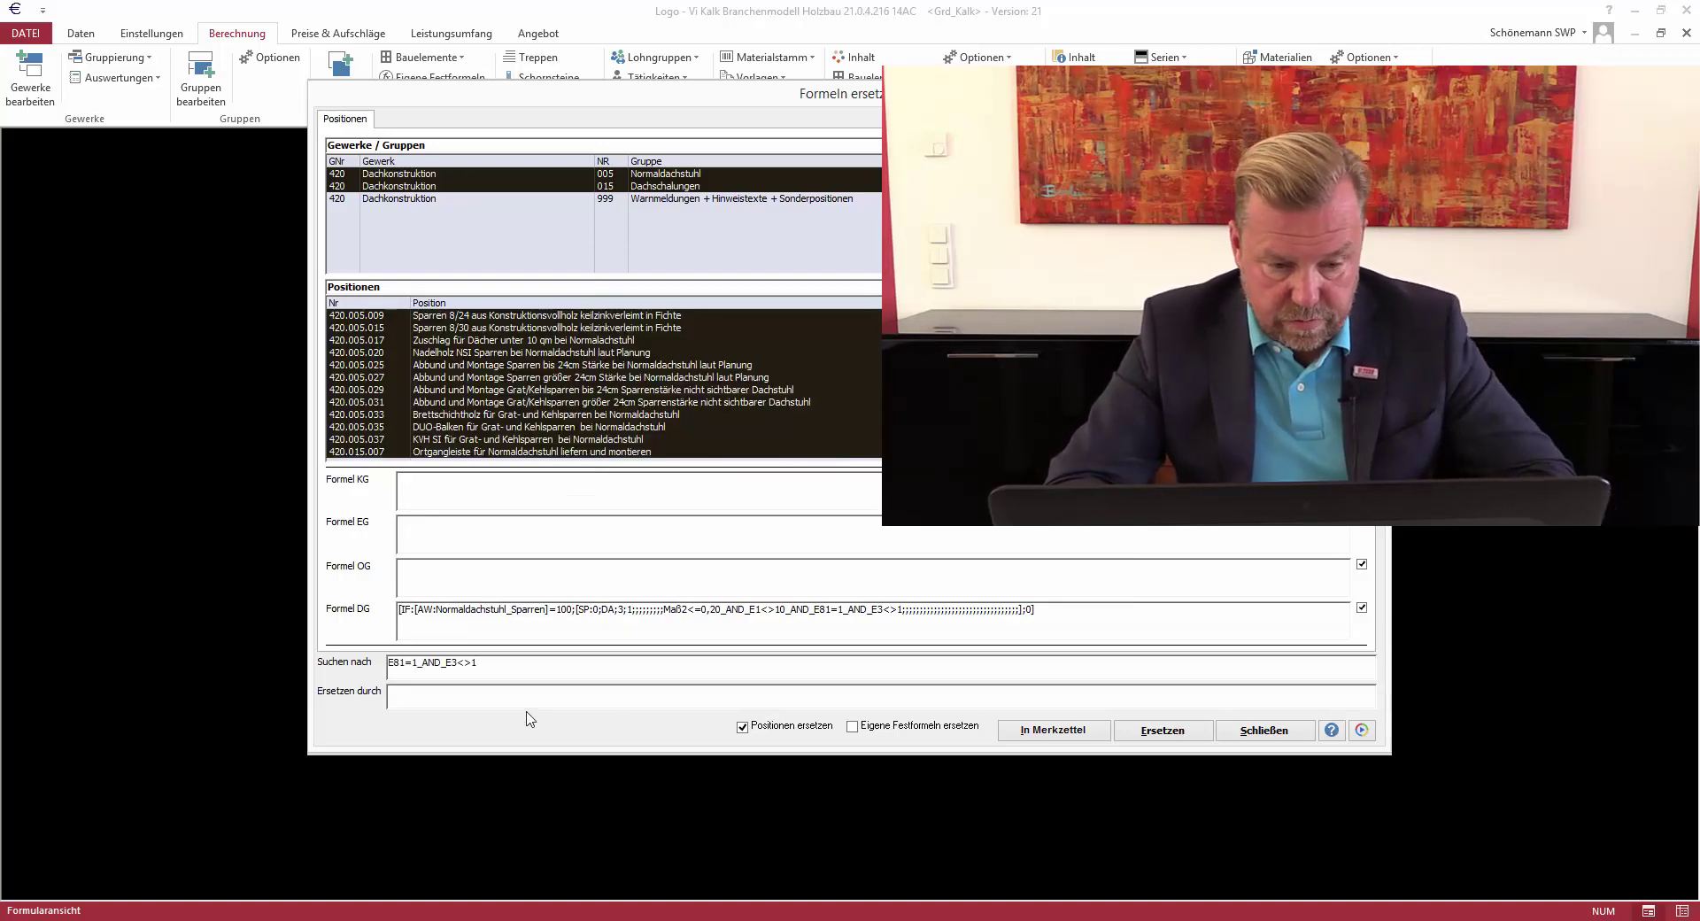
text(E81=1_AND_E3<>1)
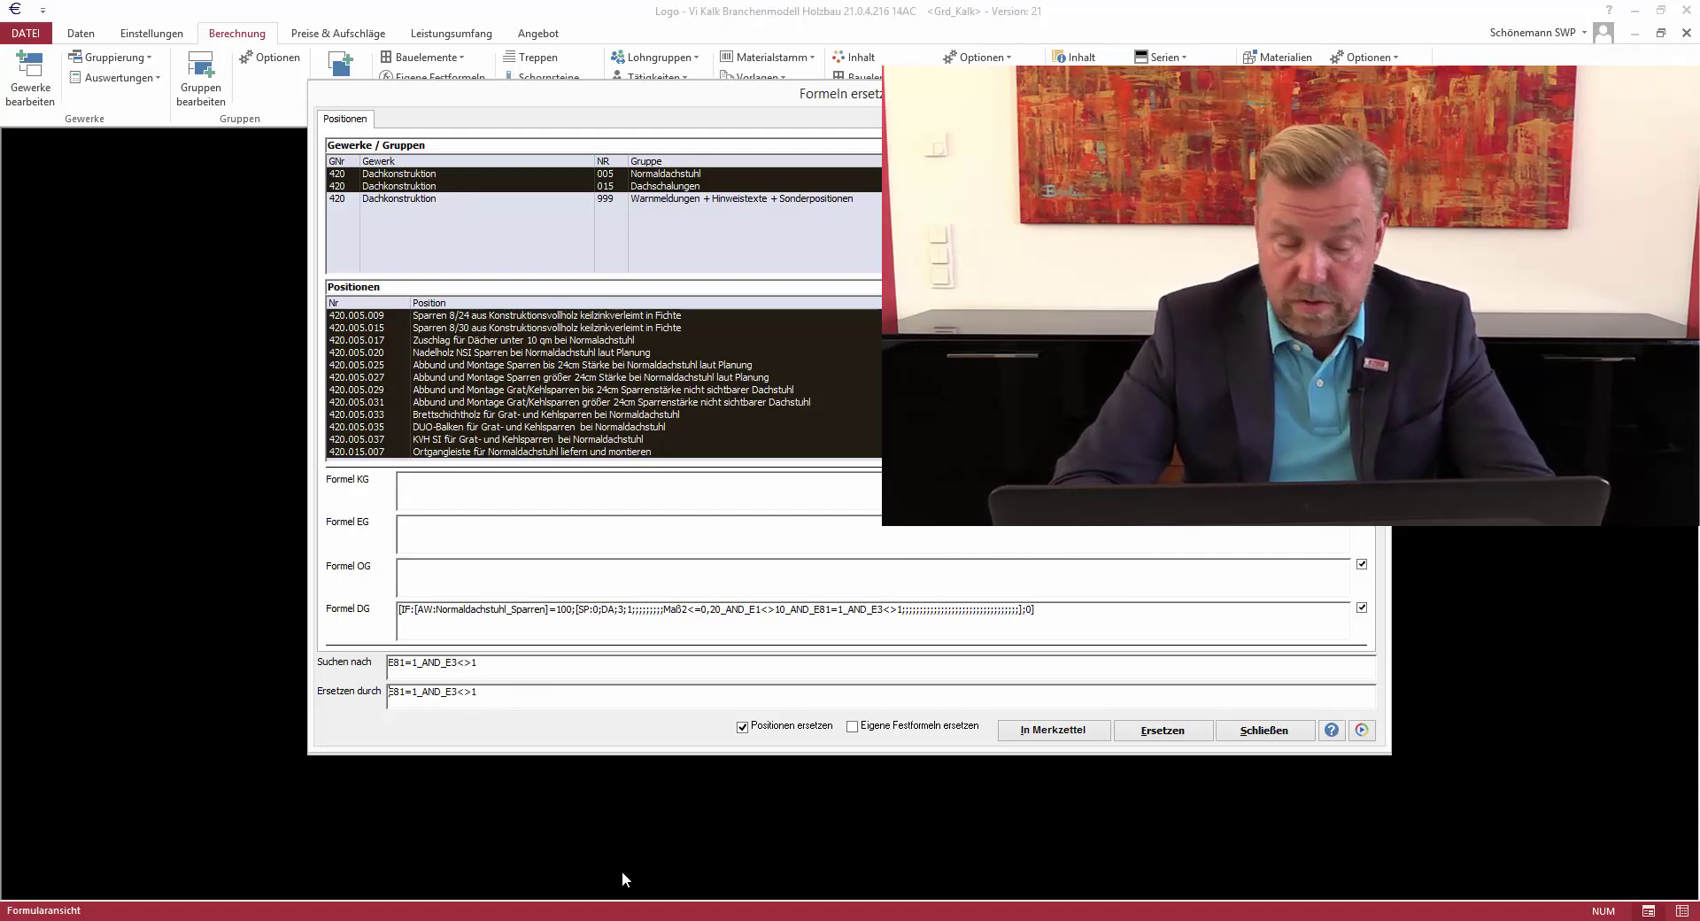
text(()
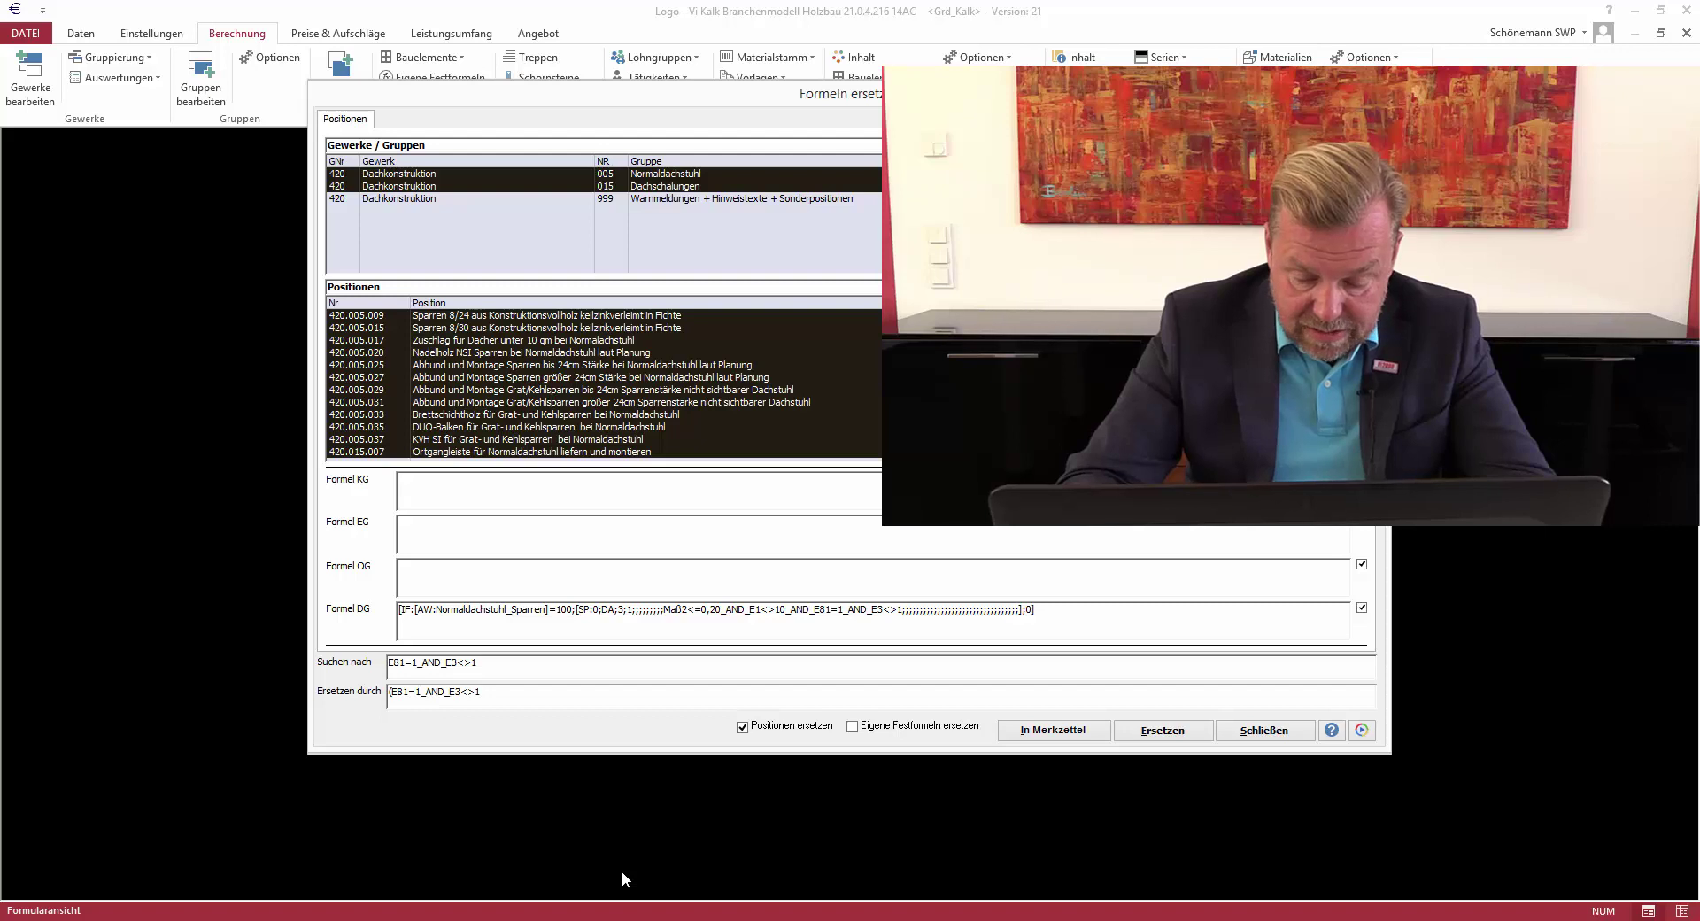
text(OR)
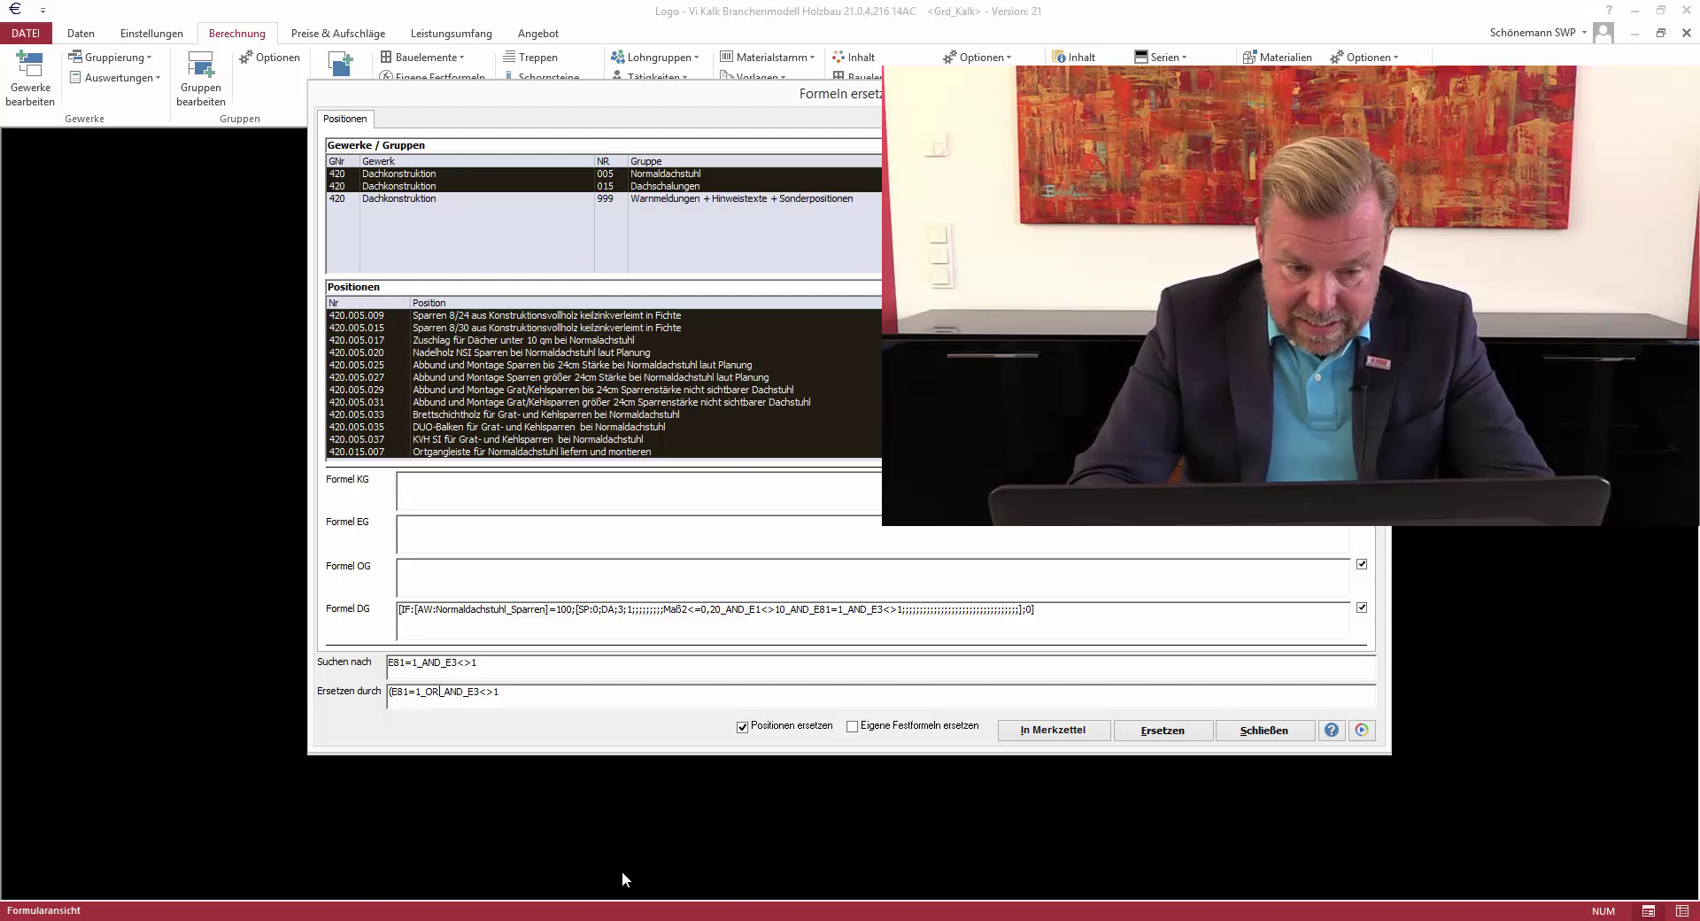
text(_E)
text(81=2)
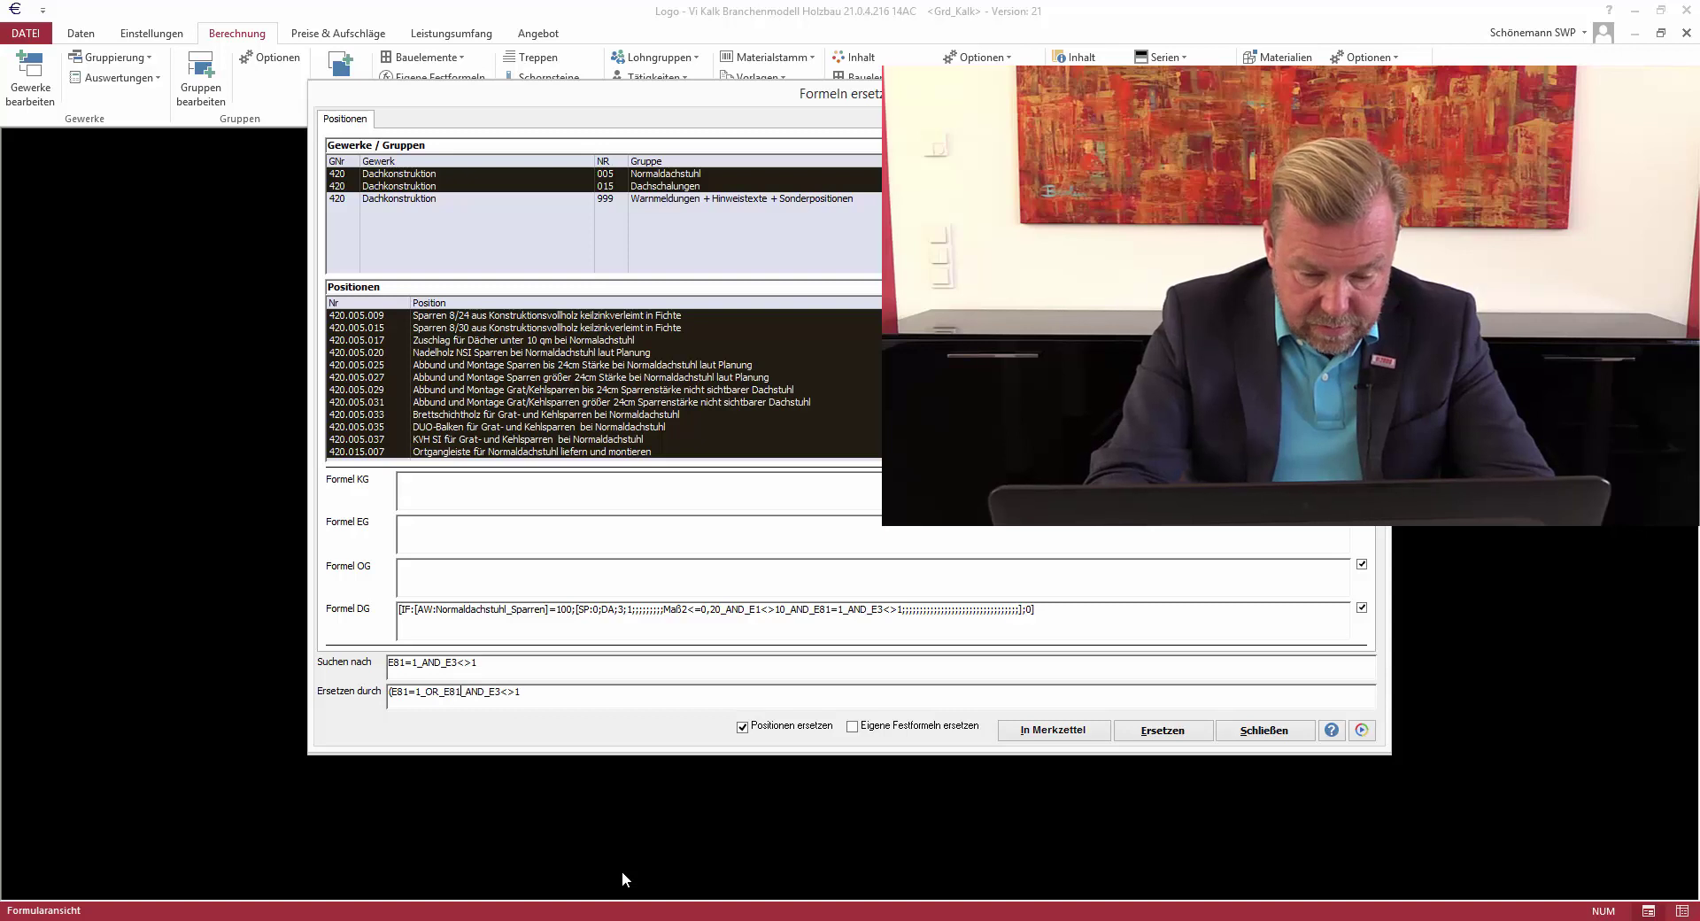
text())
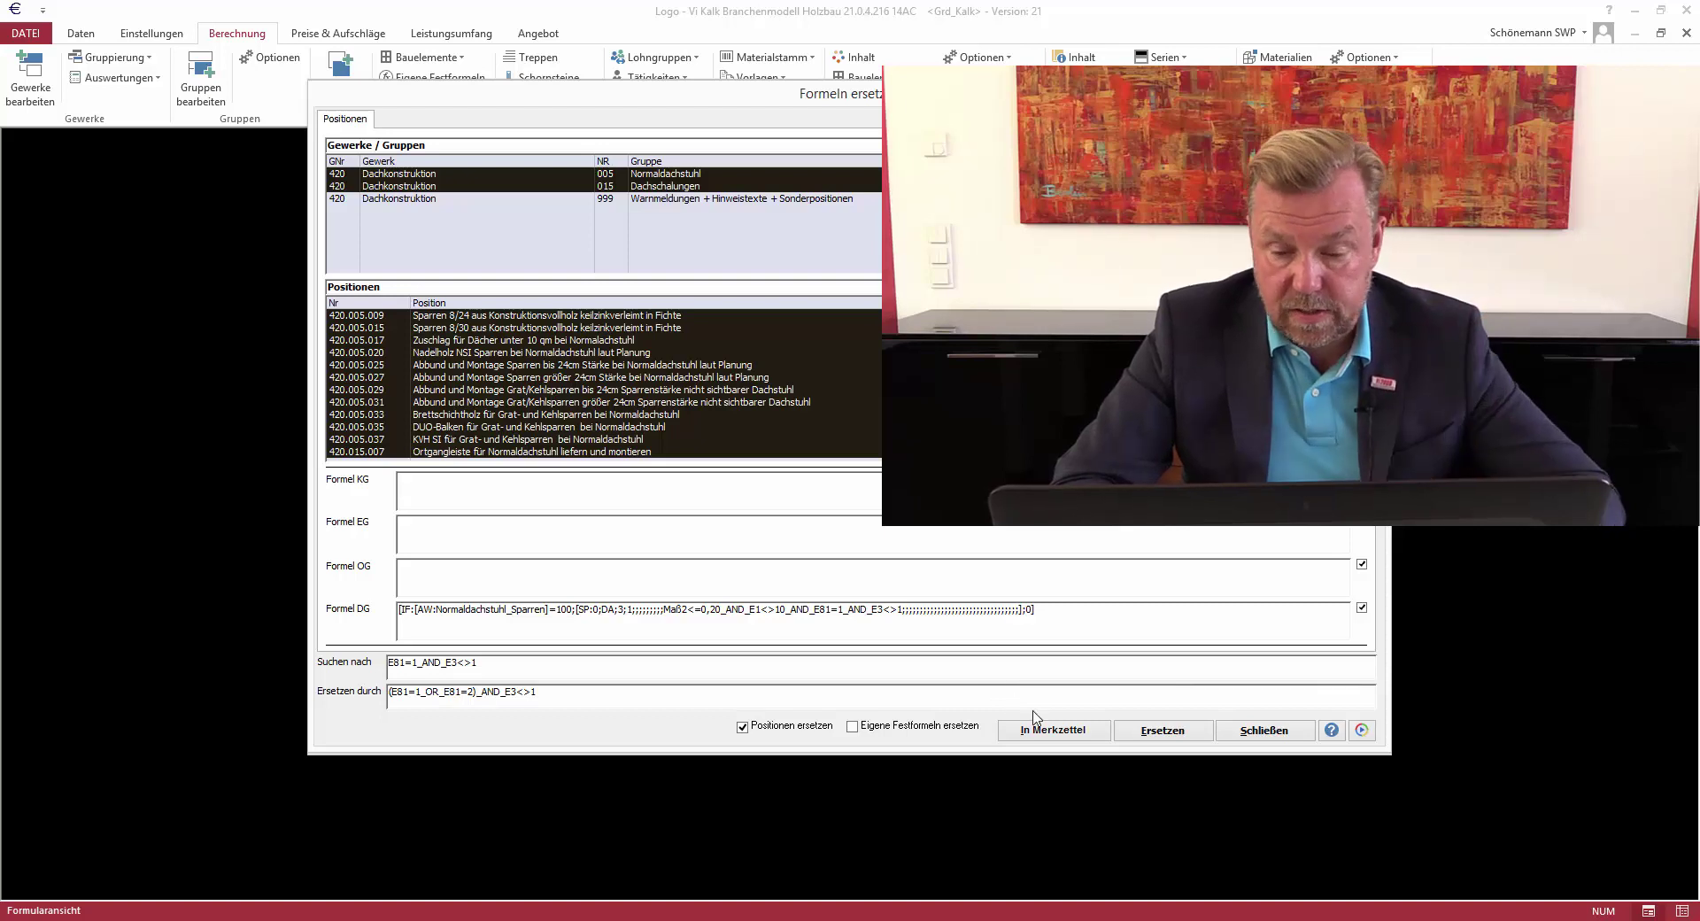
click(1181, 732)
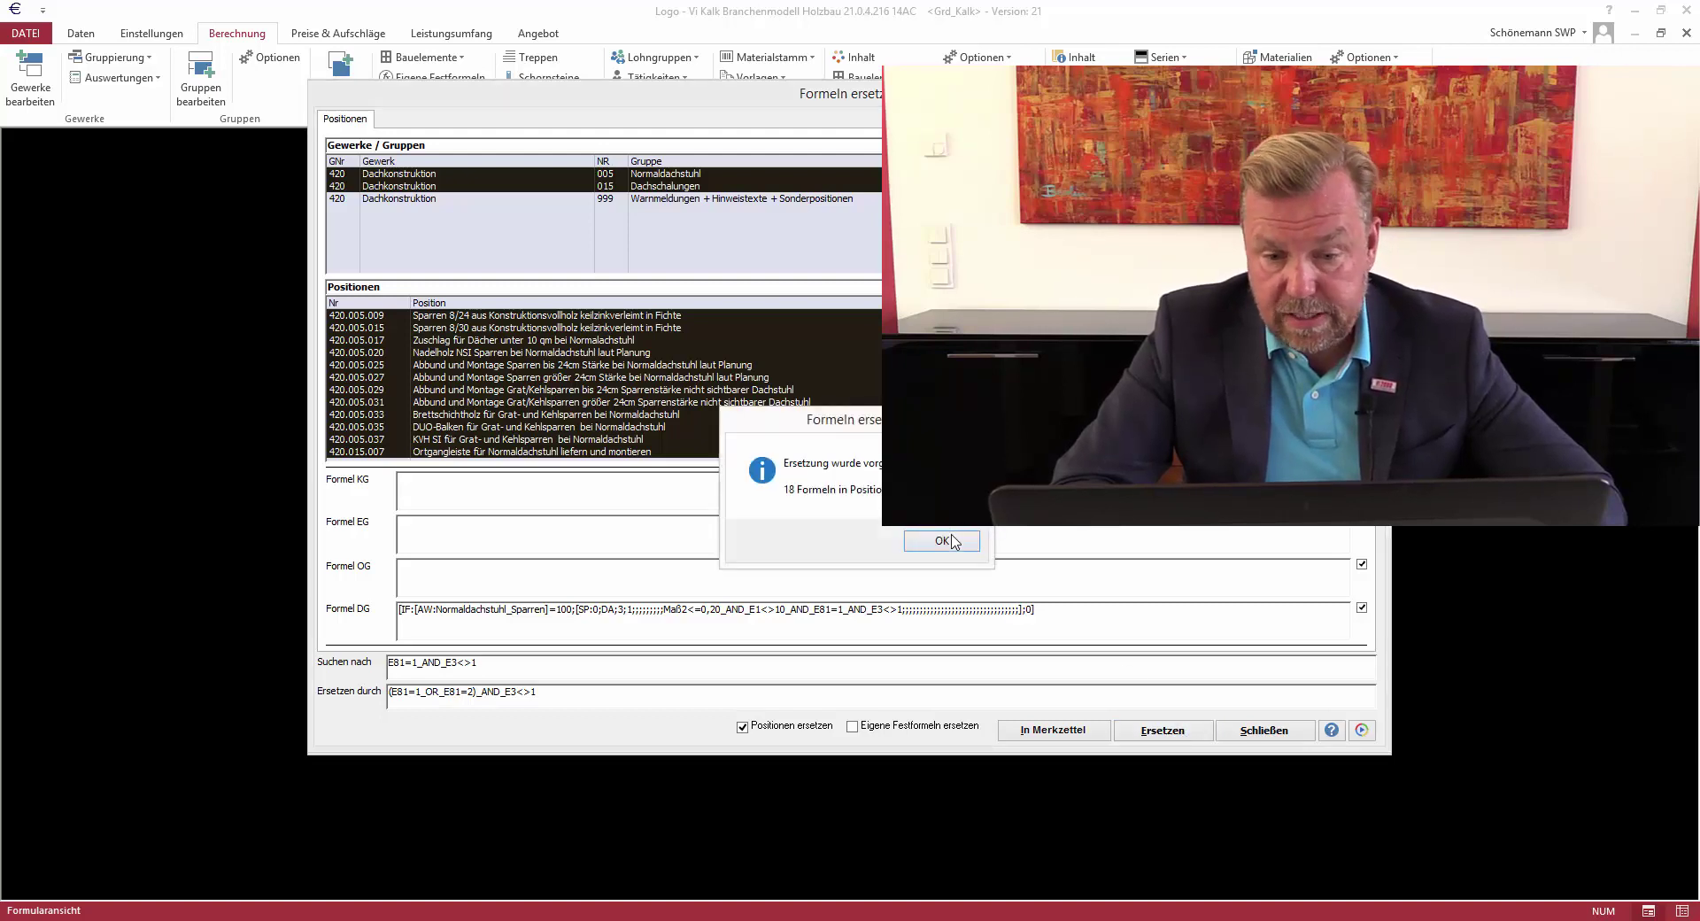
click(958, 539)
click(1267, 732)
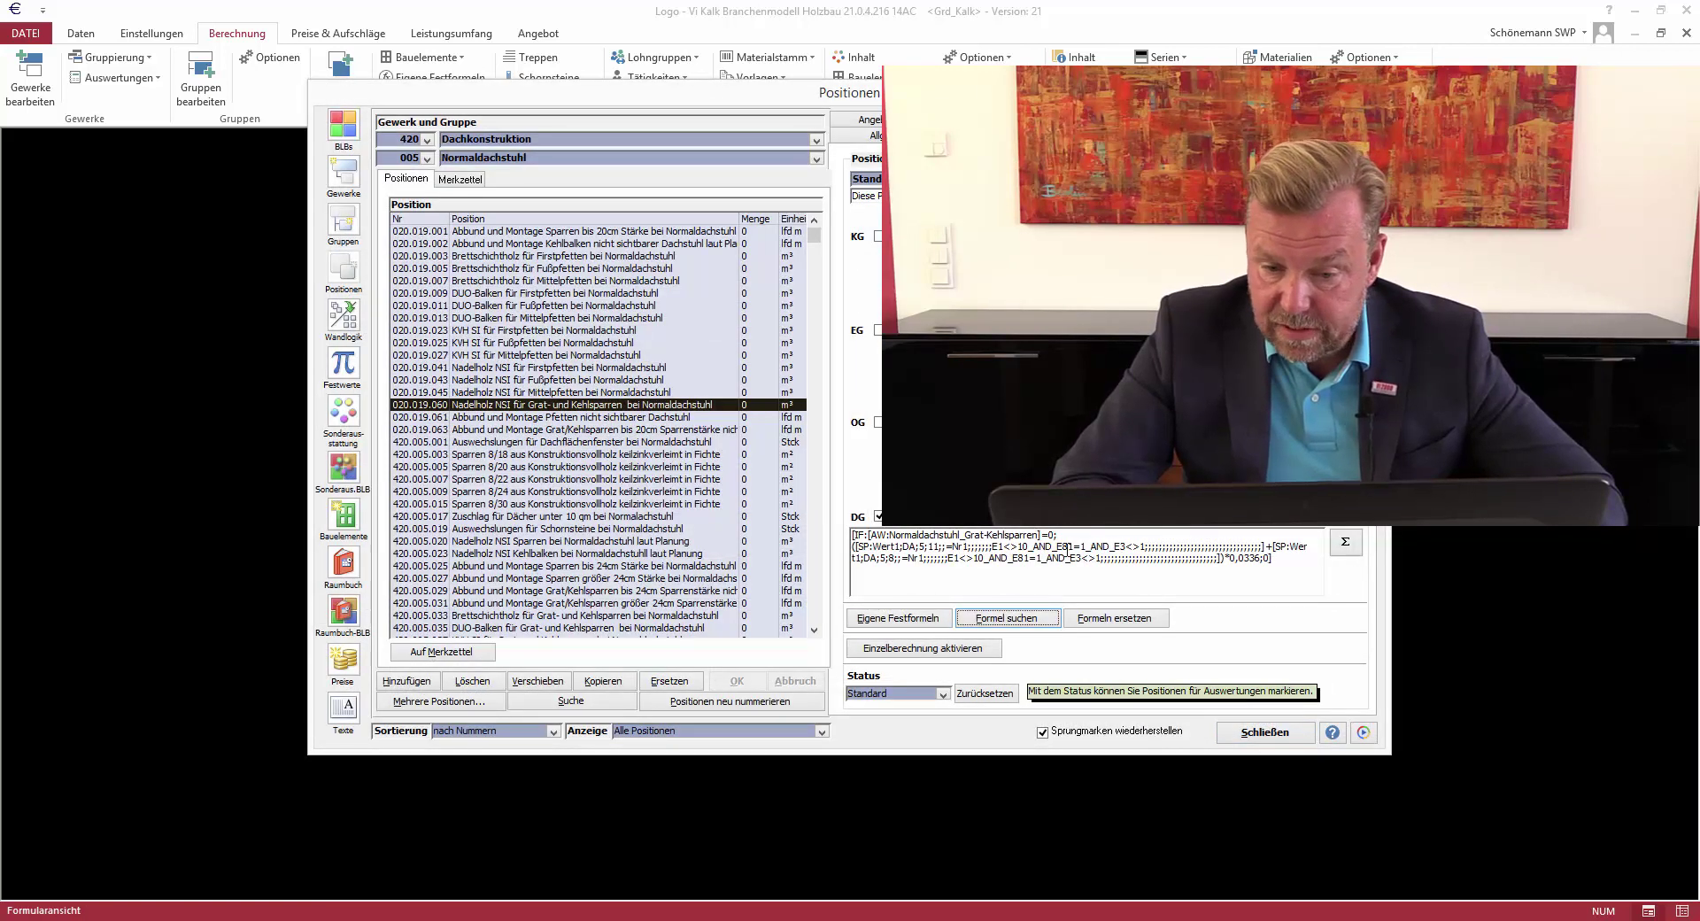
Check the DG formulas of positions 020.019.060, 020.019.002 and 020.019.061 in the Normaldachstuhl group
click(576, 429)
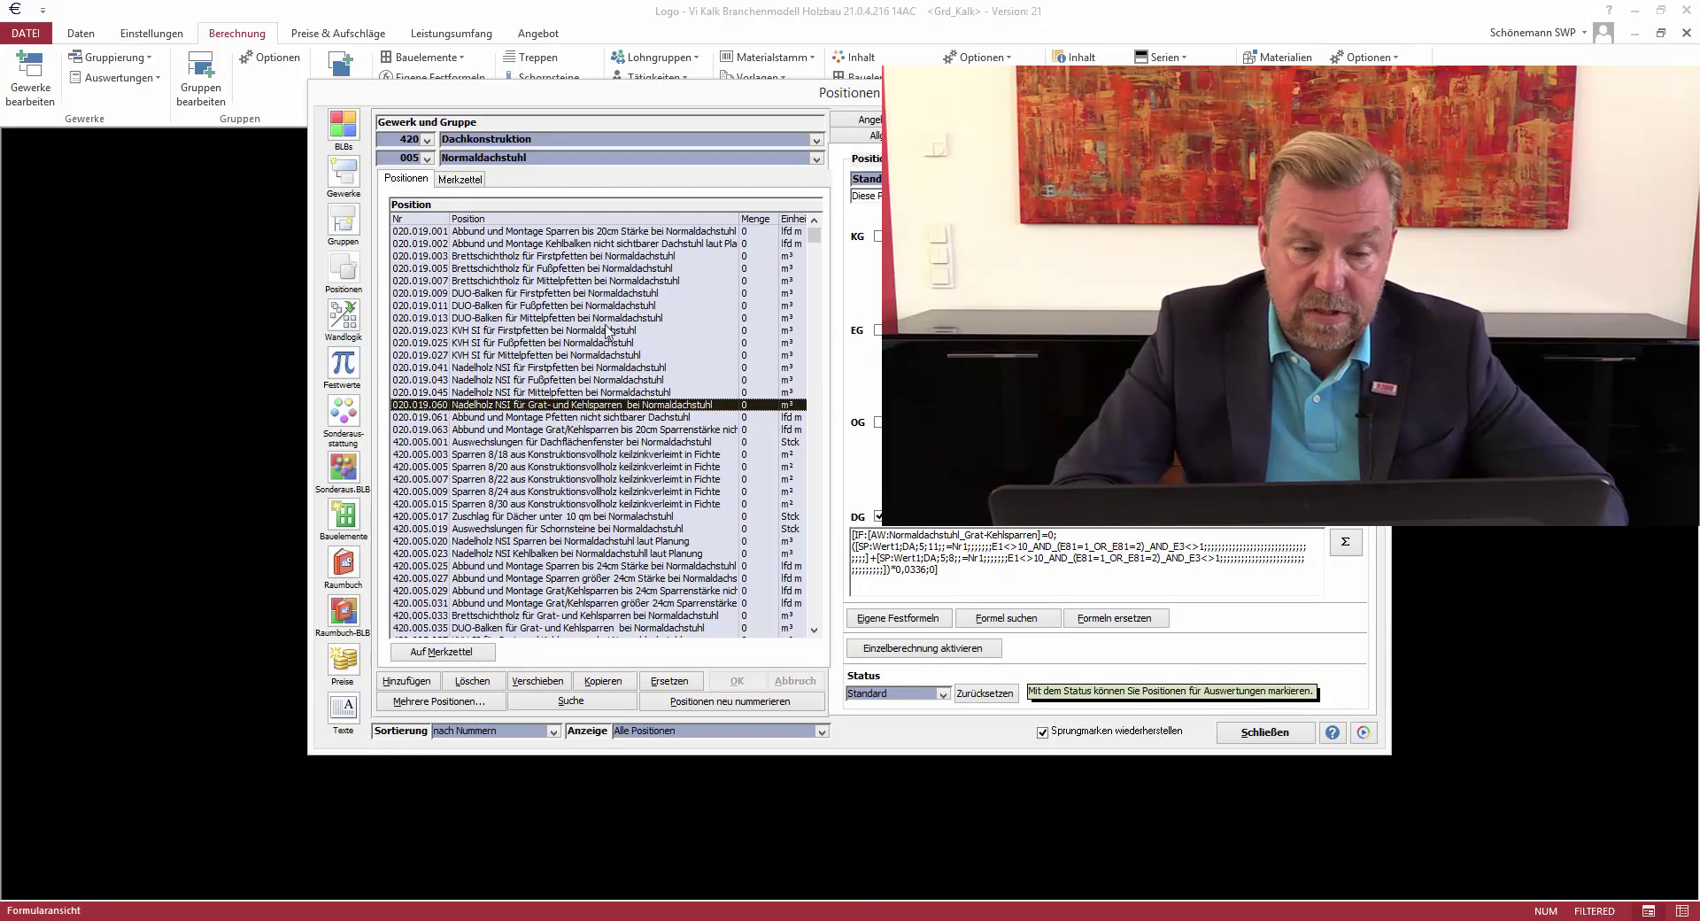
click(612, 235)
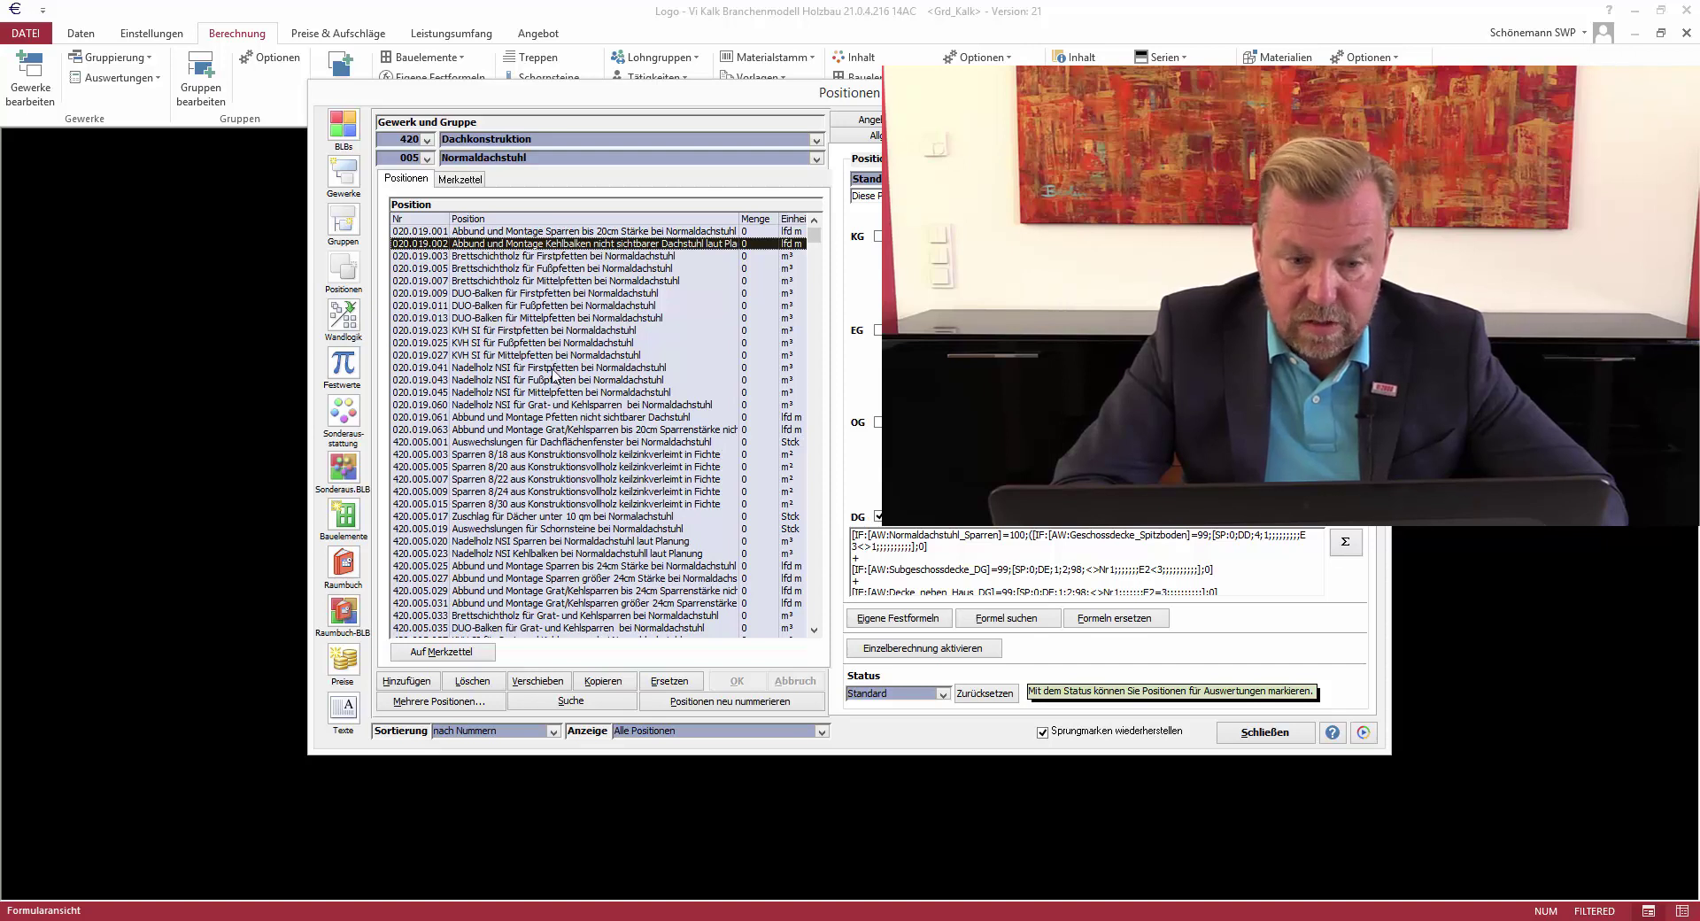
click(555, 417)
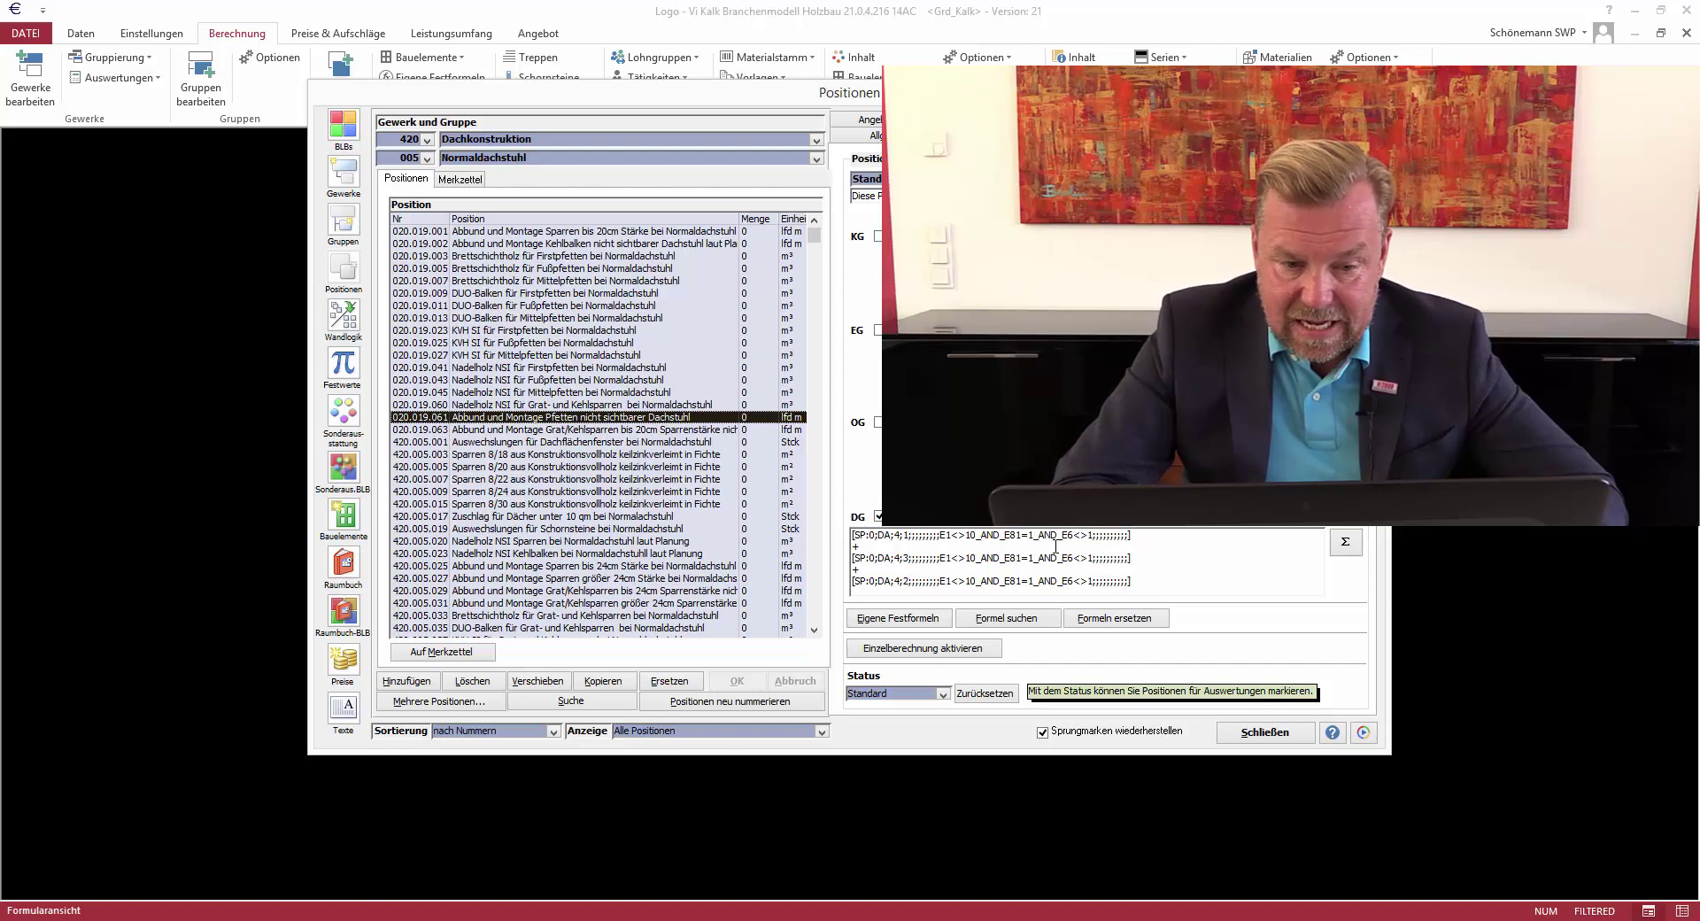
Search all formulas for the E81=1 condition taken from position 020.019.061 Abbund und Montage Pfetten
drag(1006, 536, 1035, 536)
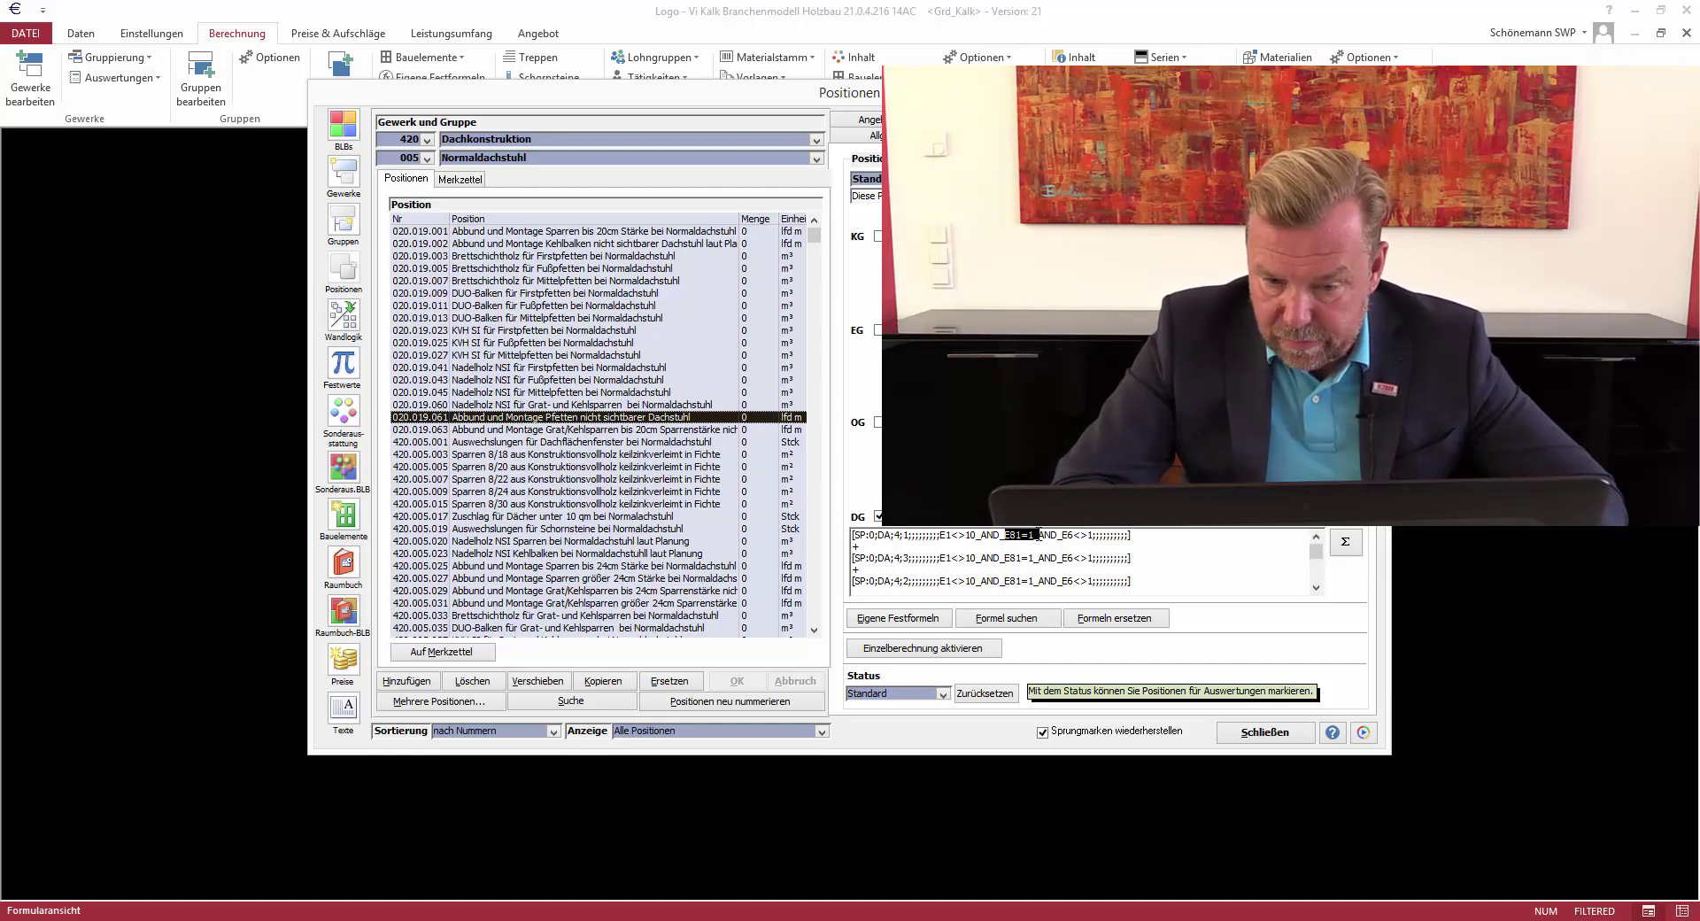
click(1052, 619)
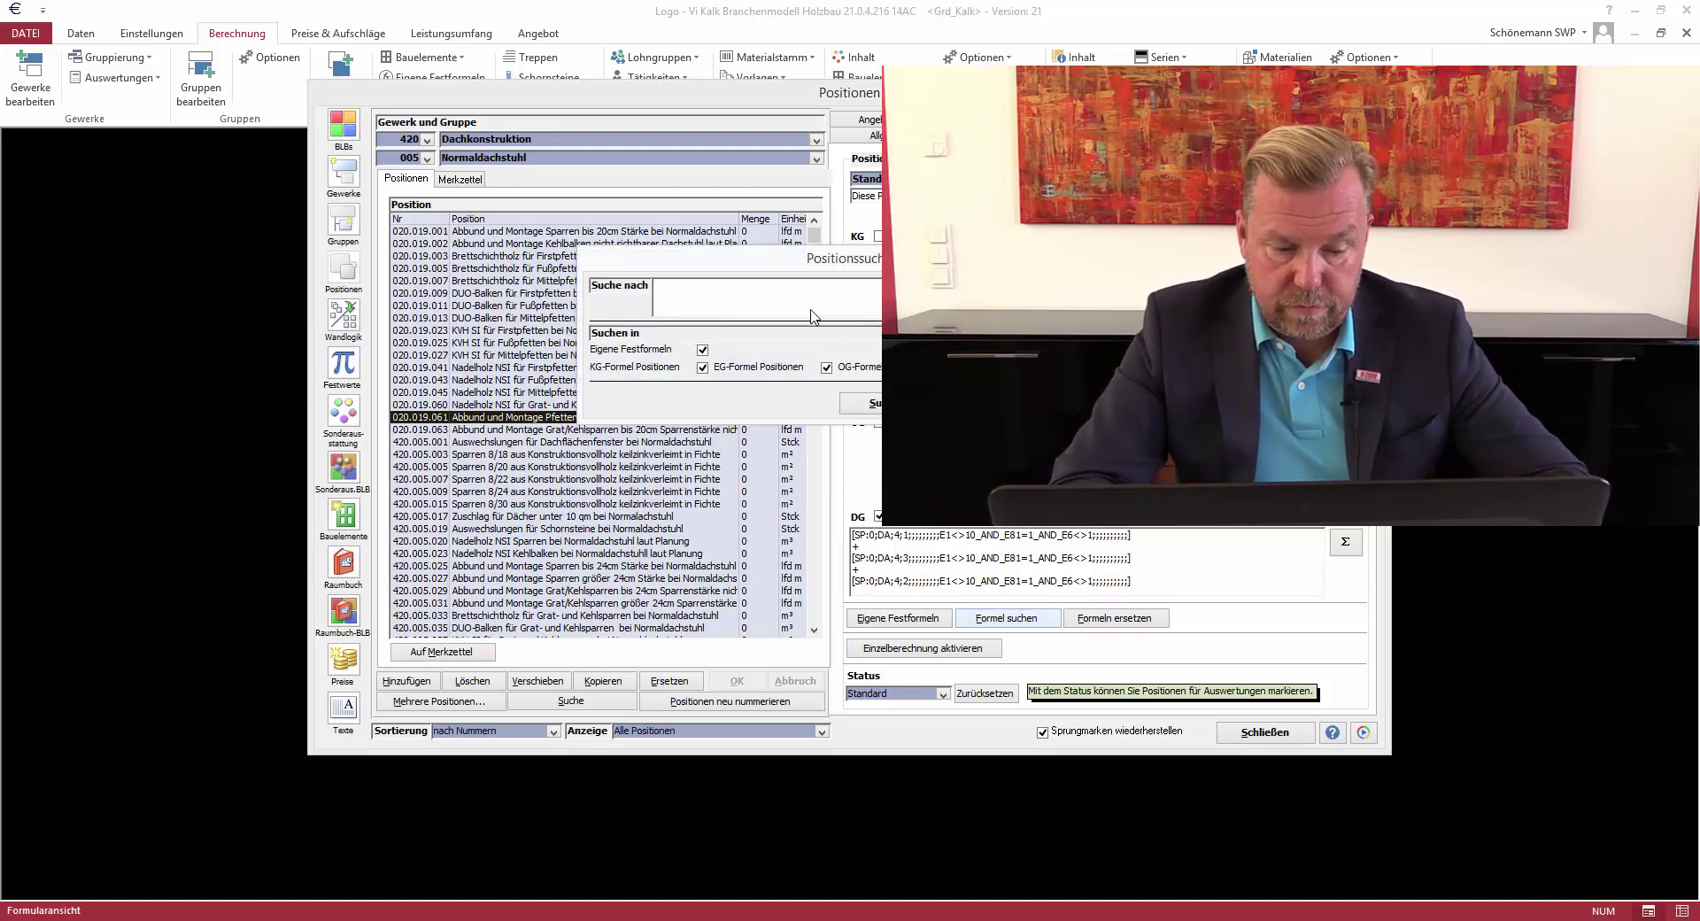
click(867, 409)
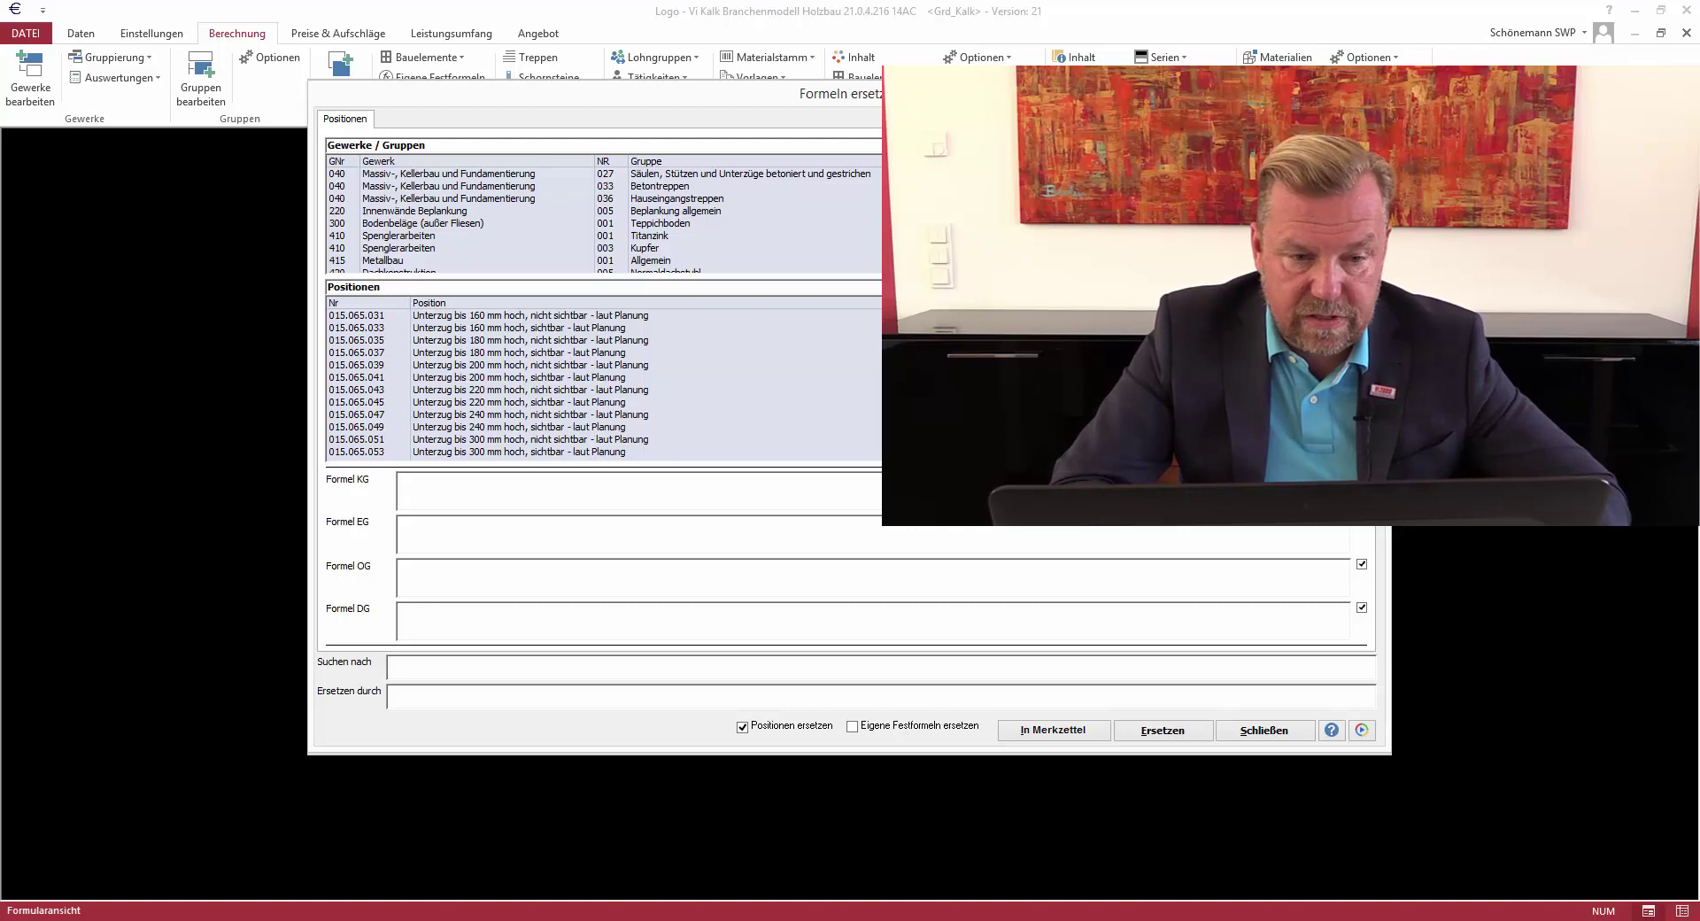
Check the found DG formulas of 430.001.003 Holzfaserdämmung 180 mm and 420.005.003 Sparren 8/18, and close the search results
scroll(602, 217, down, 3)
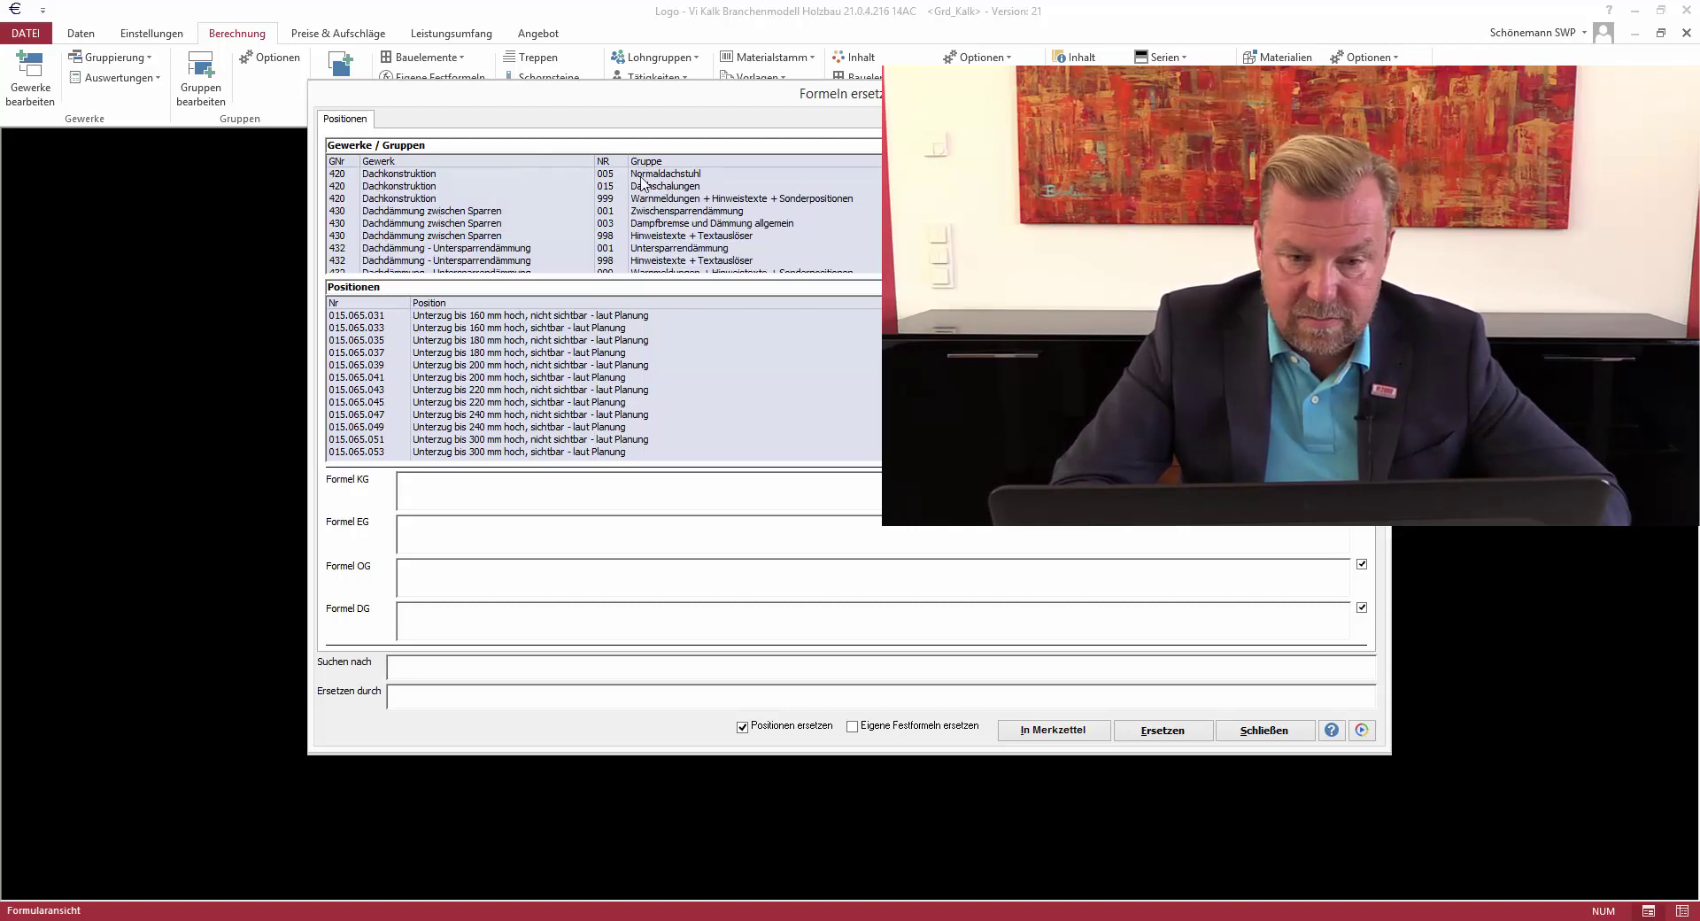
click(487, 211)
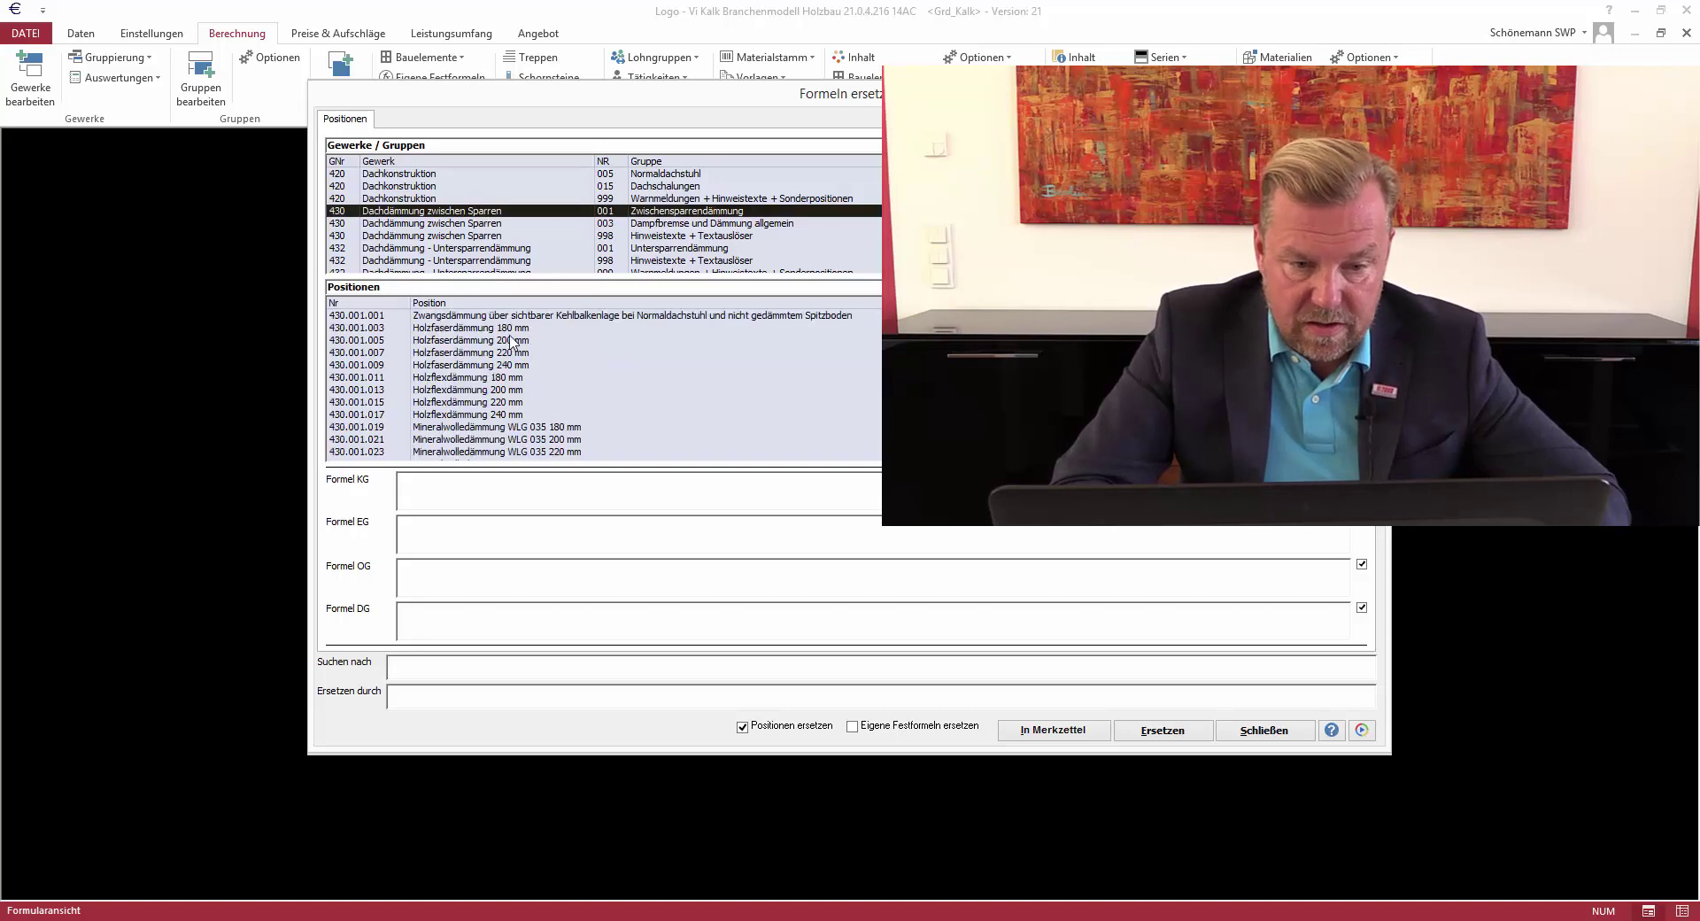
click(506, 333)
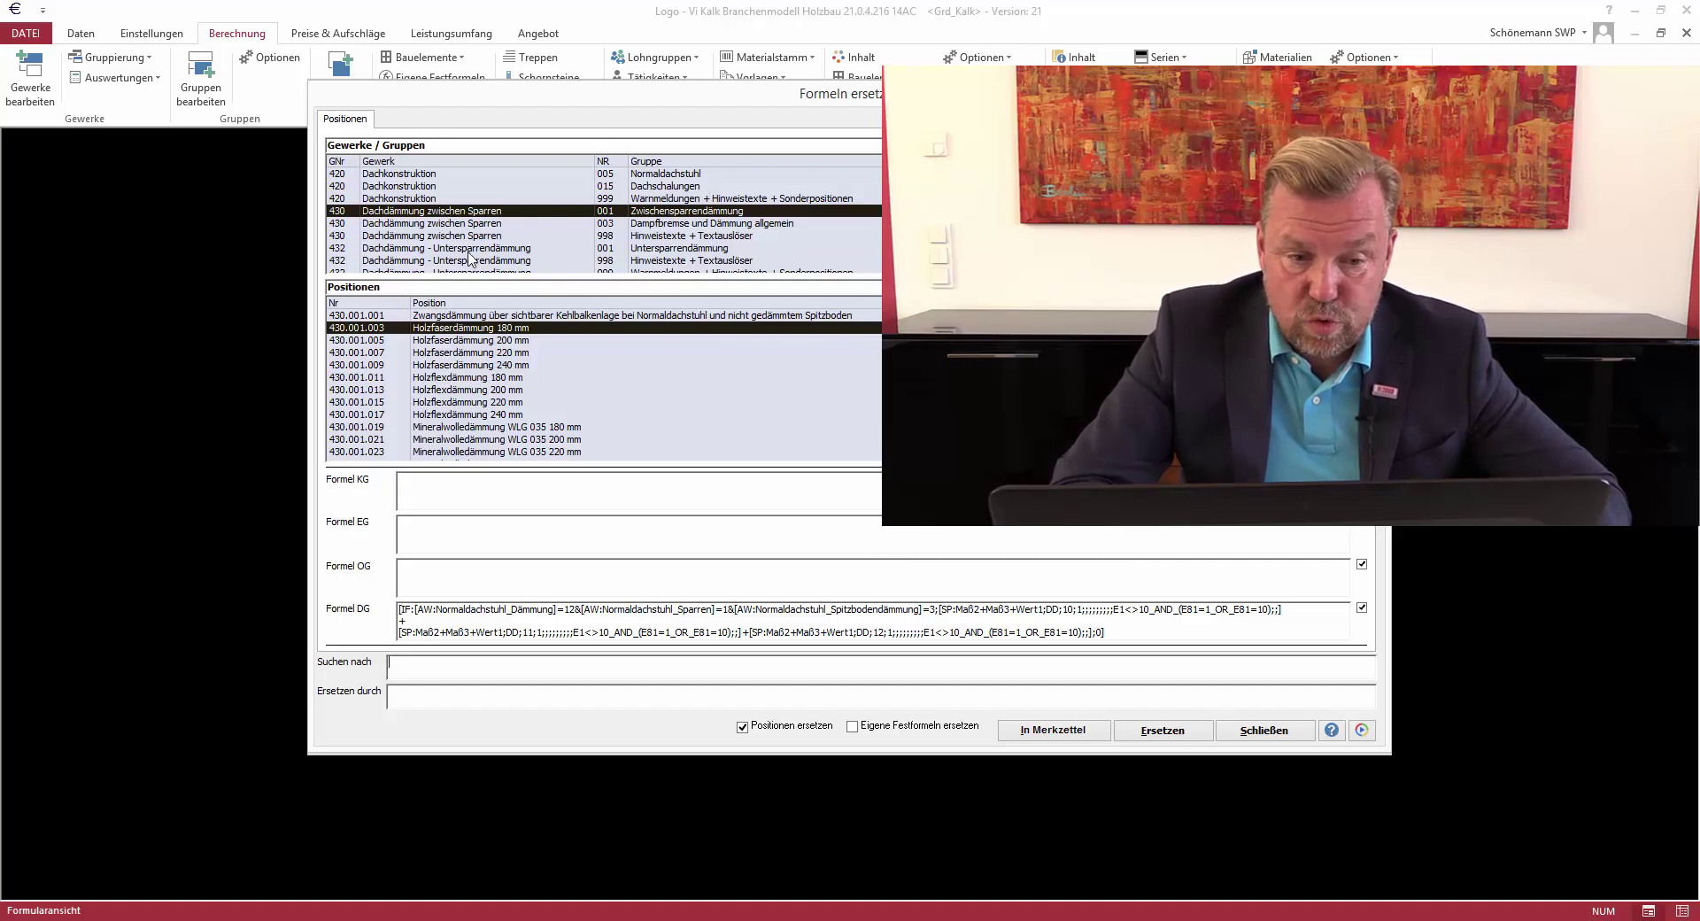
click(701, 176)
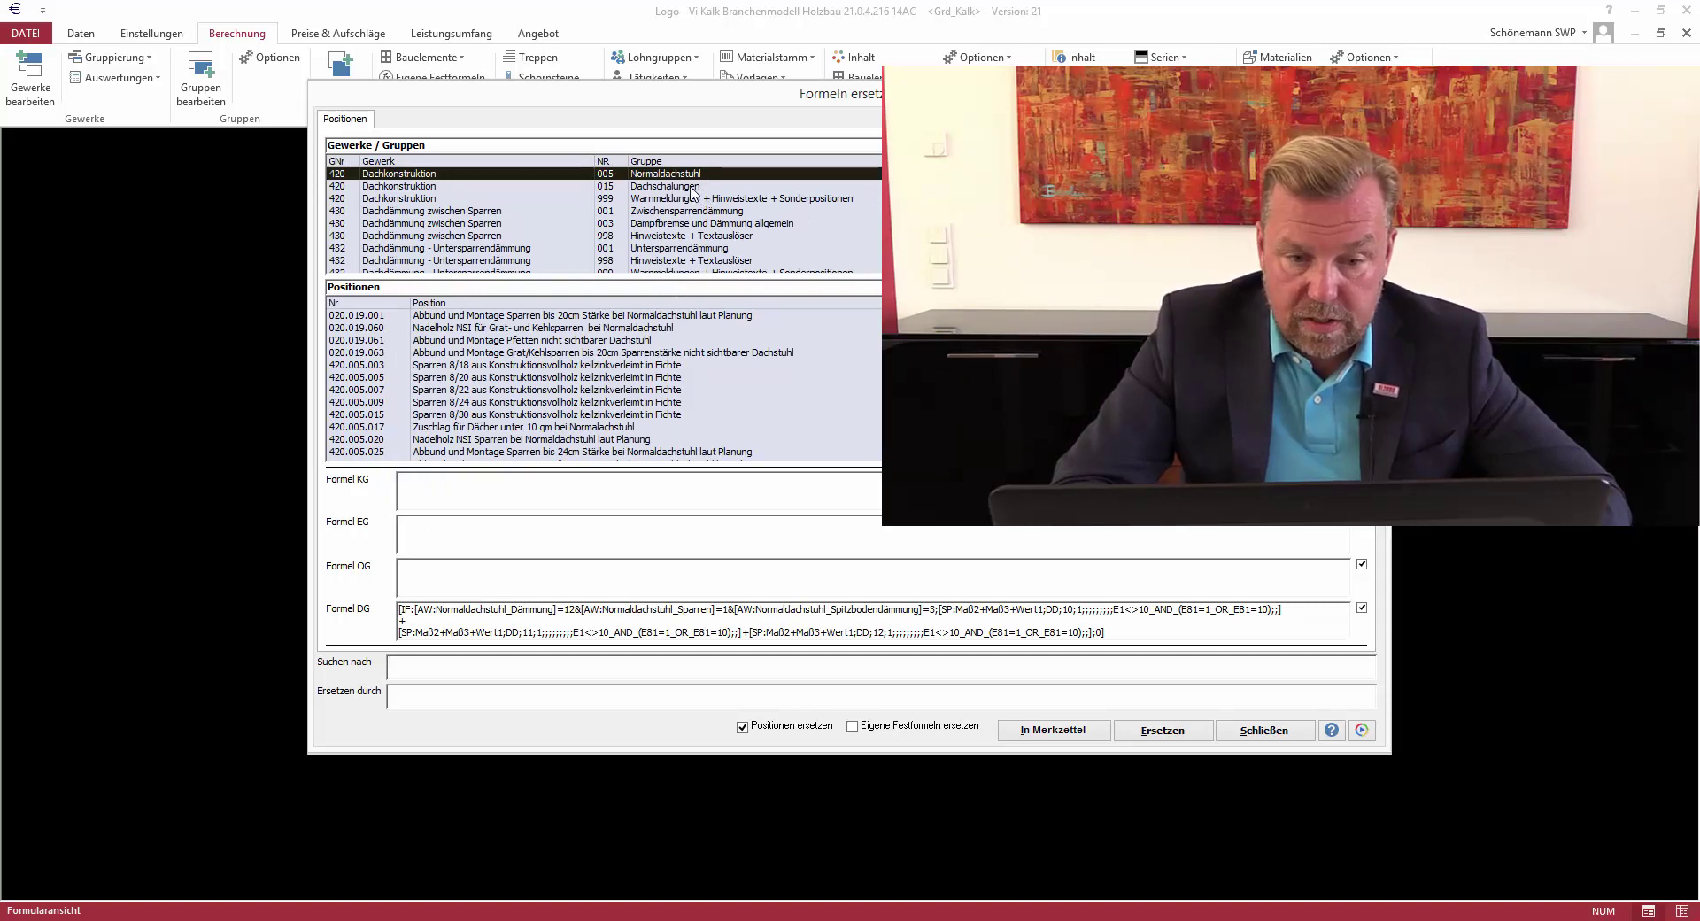
click(576, 368)
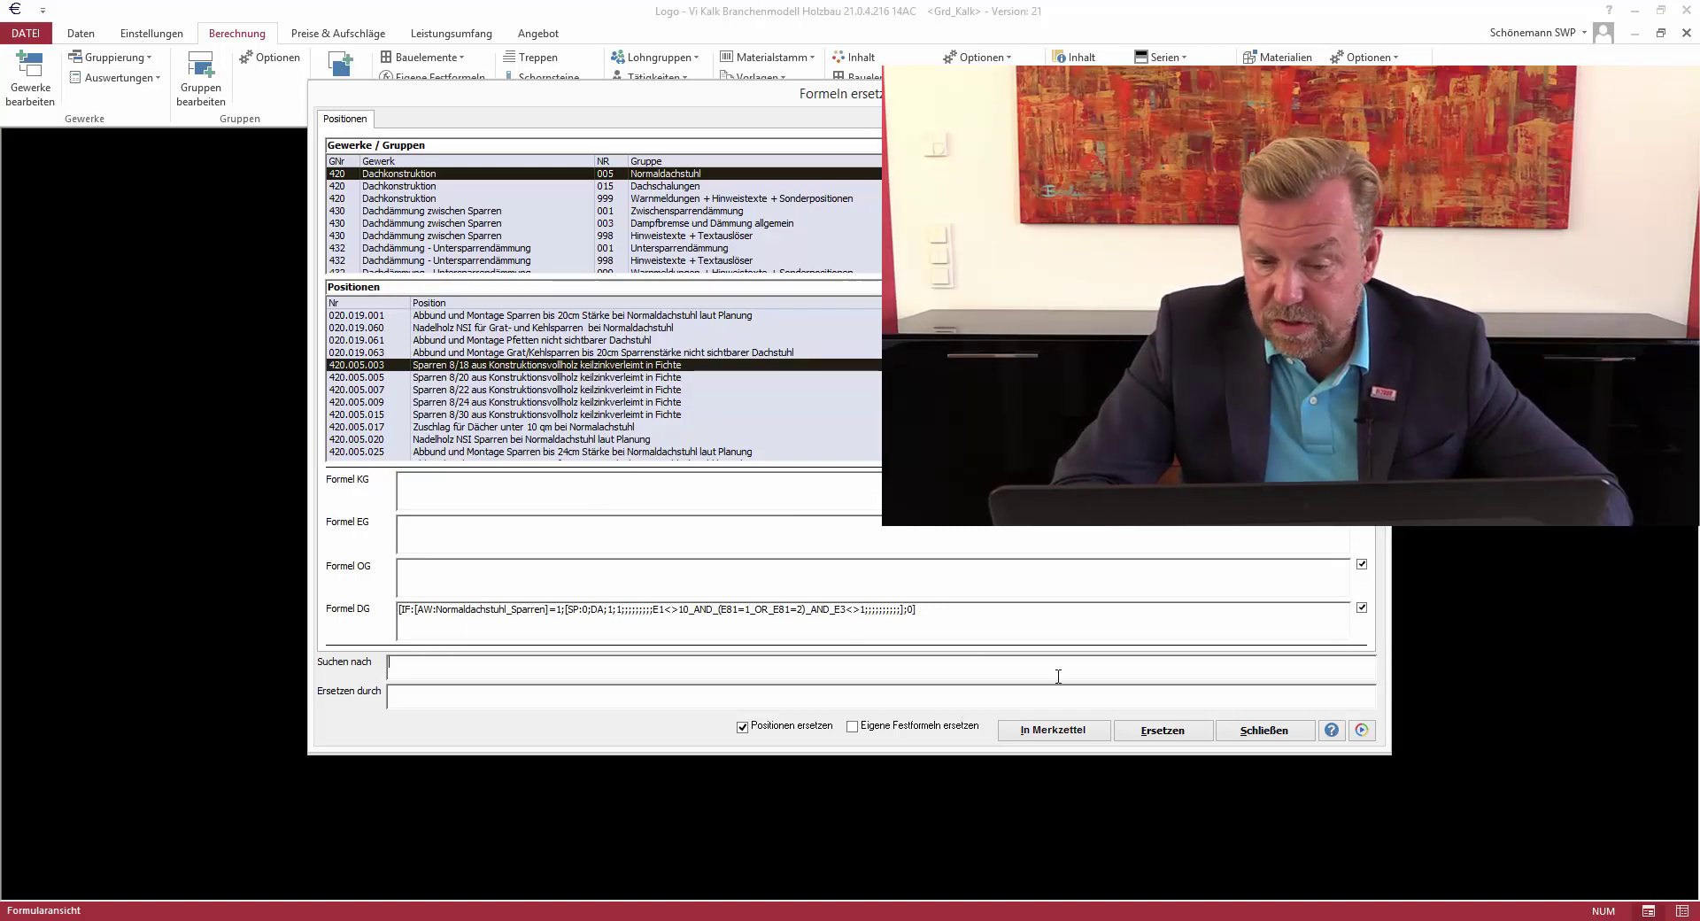
click(1264, 732)
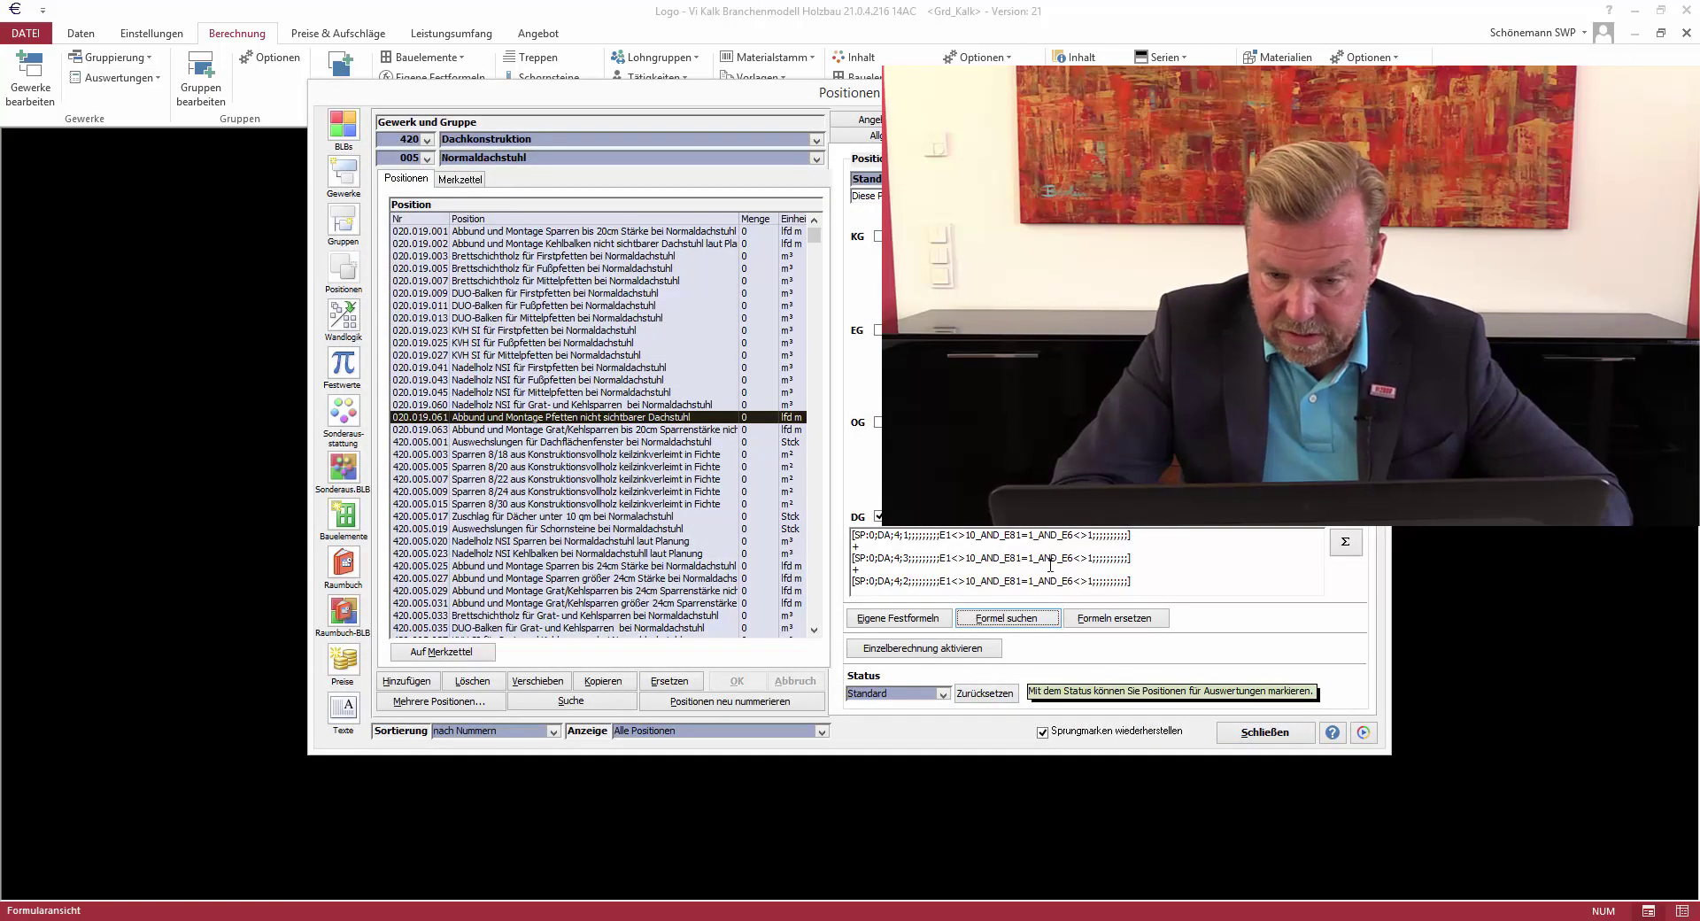
Search all formulas for the condition E81=1_AND_E6<>1 from position 020.019.061
drag(1005, 537, 1090, 537)
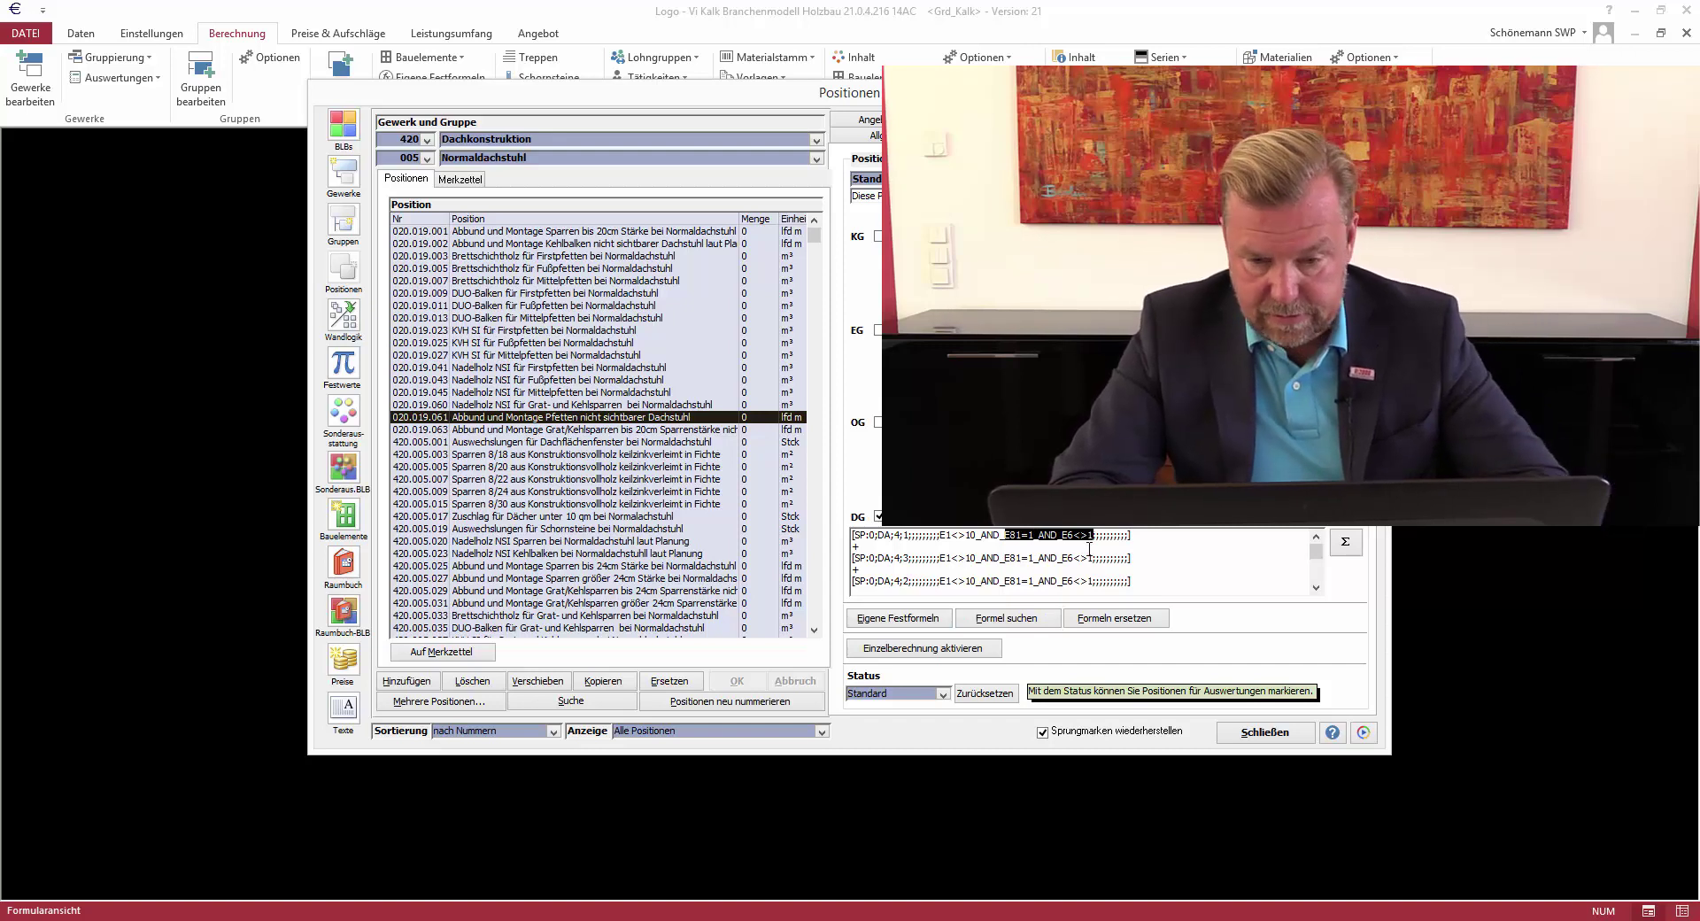
click(1048, 624)
click(1048, 626)
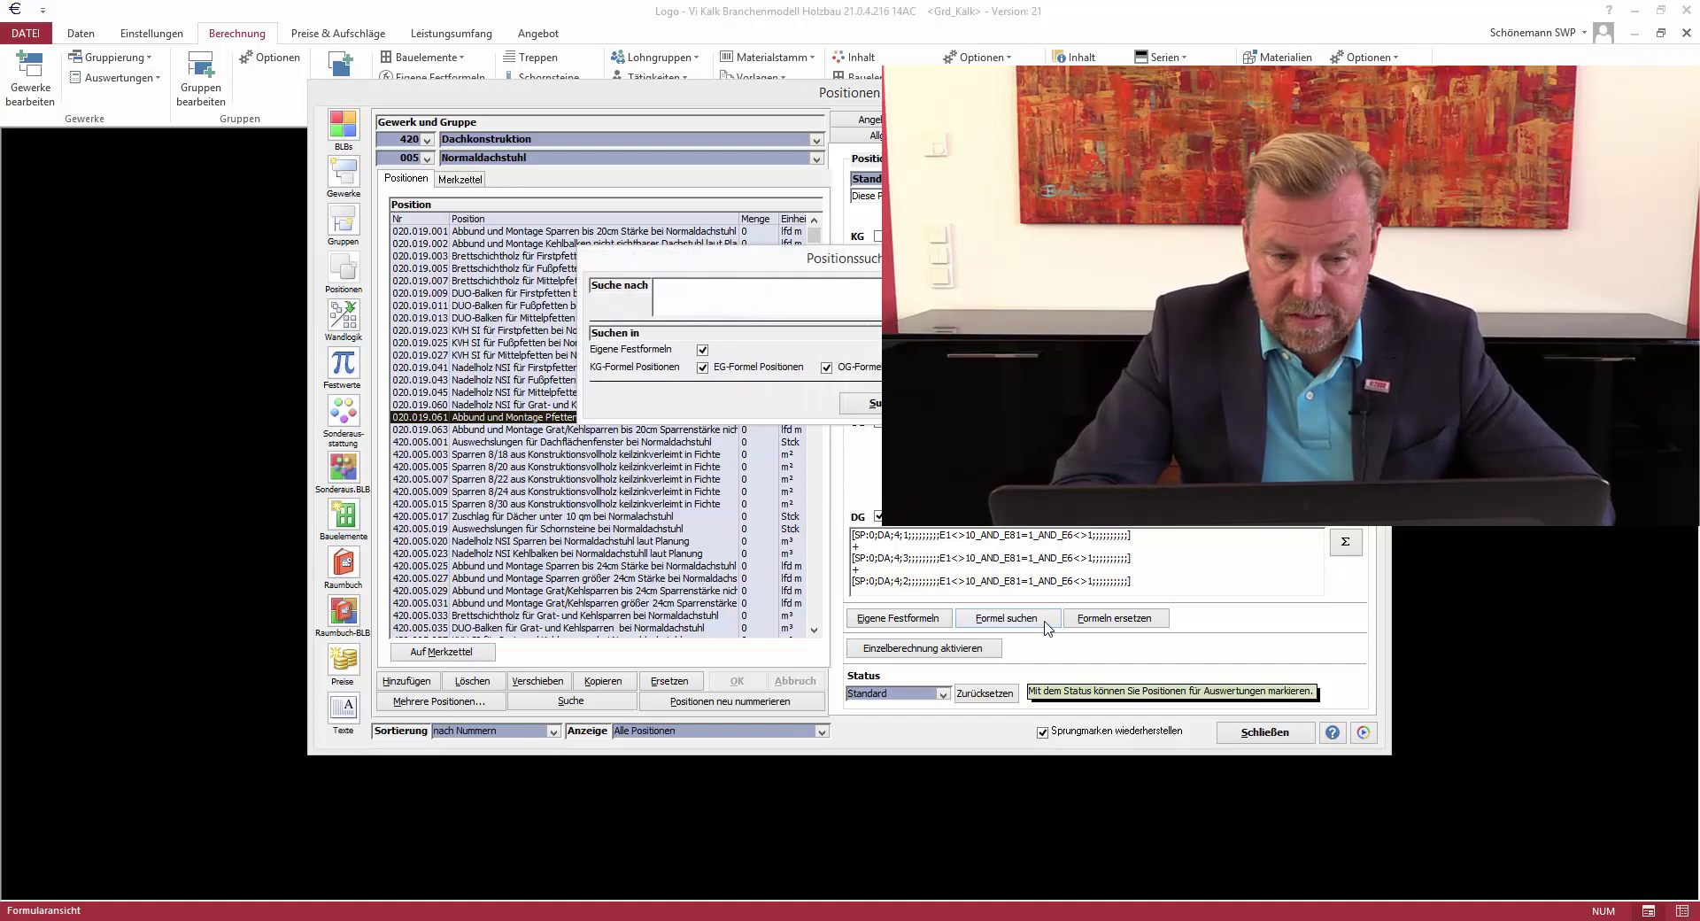
key(Return)
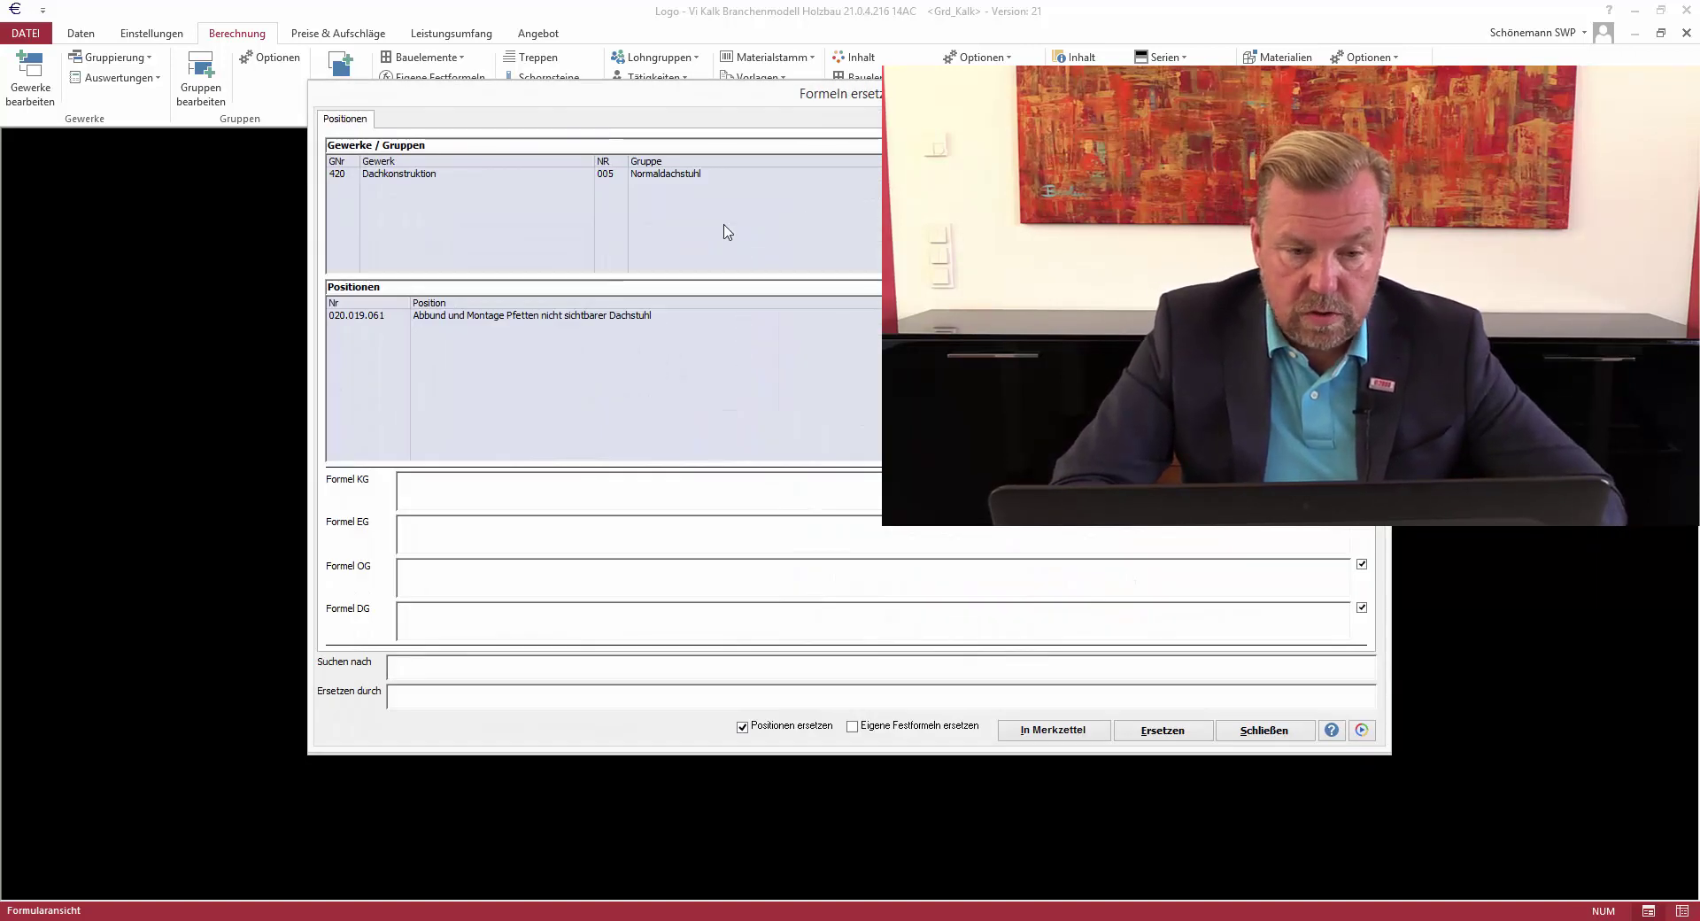
Replace E81=1 with (E81=1_OR_E81=2) in the DG formula of position 020.019.061 Abbund und Montage Pfetten, and close the replacement dialog
click(601, 316)
click(531, 669)
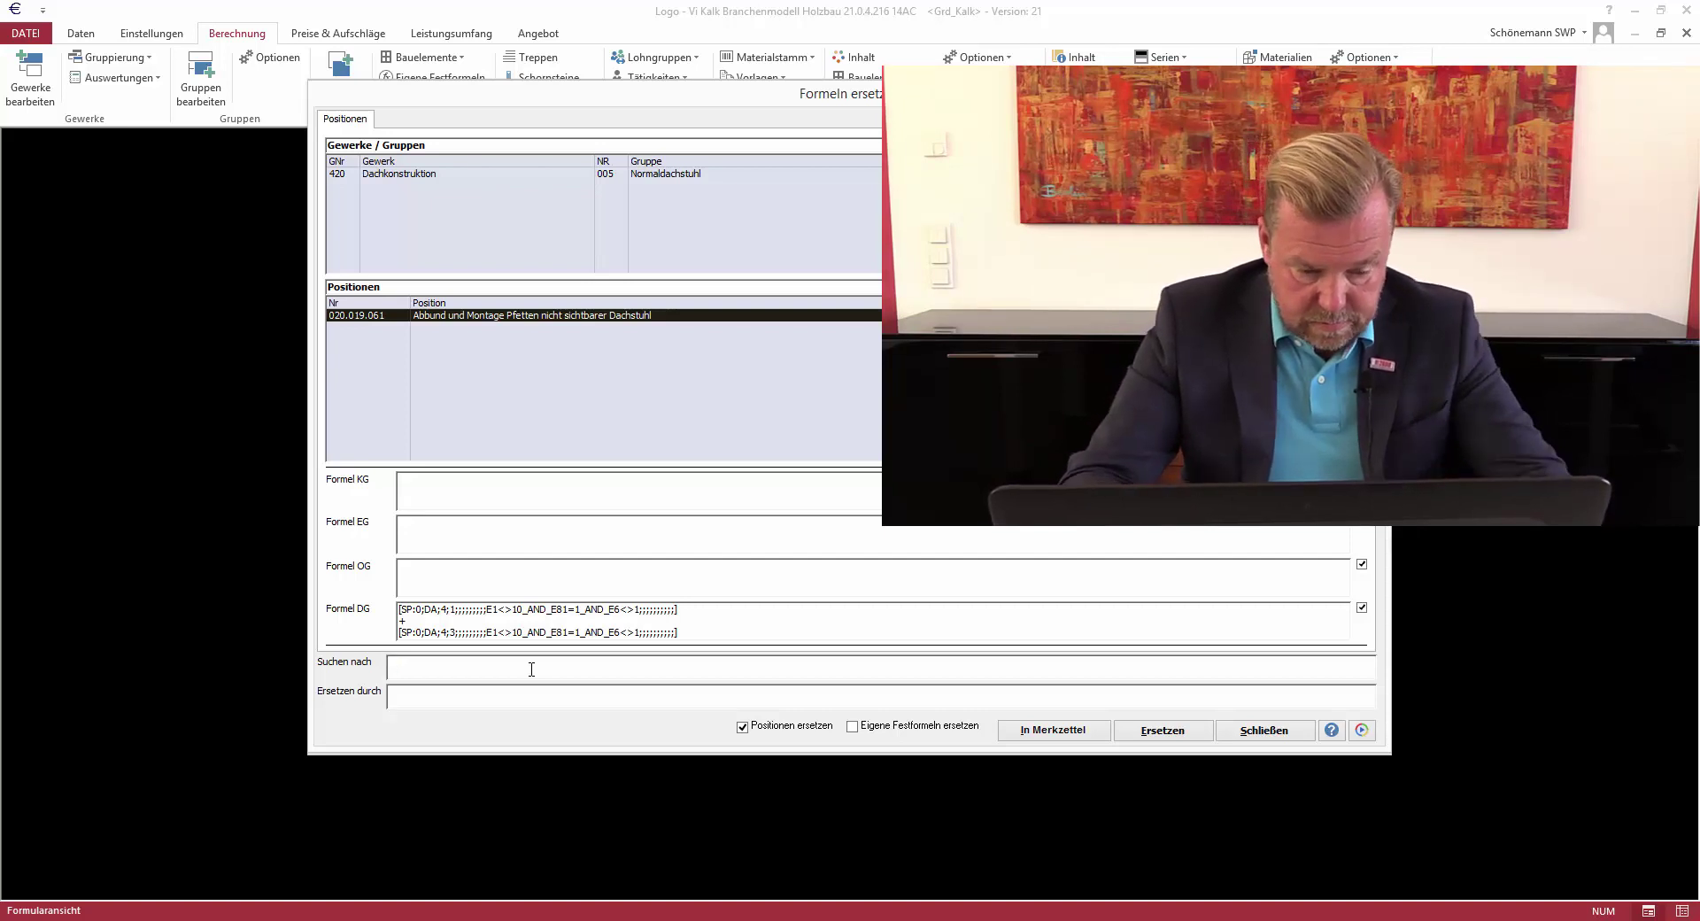
text(E81=1)
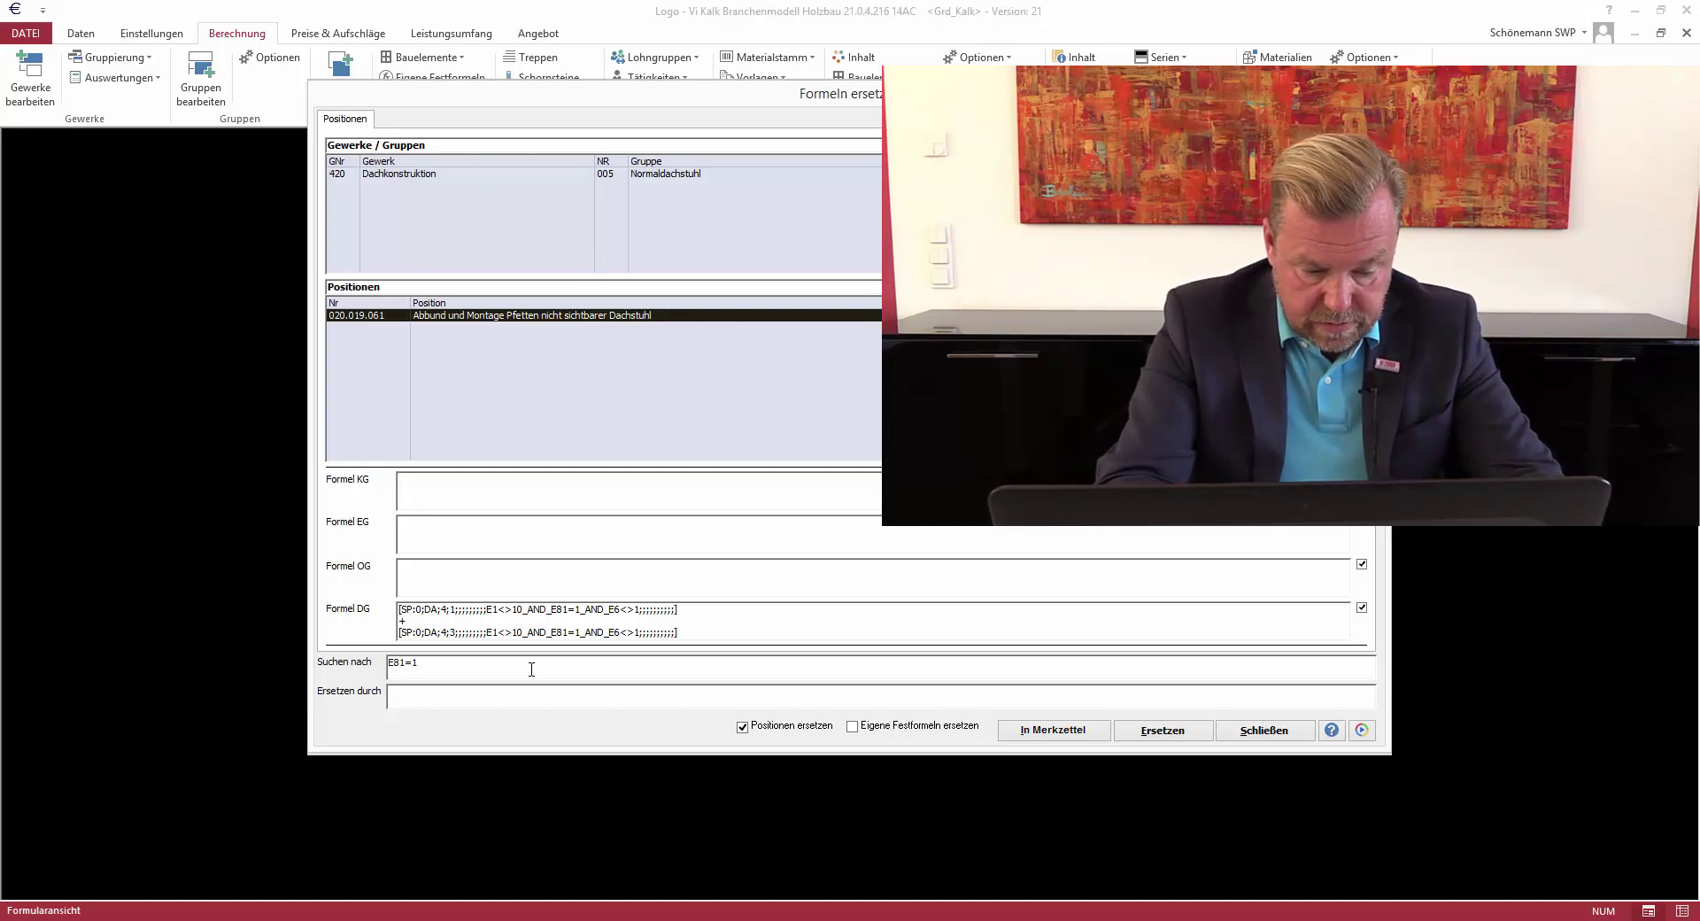
key(Tab)
text(()
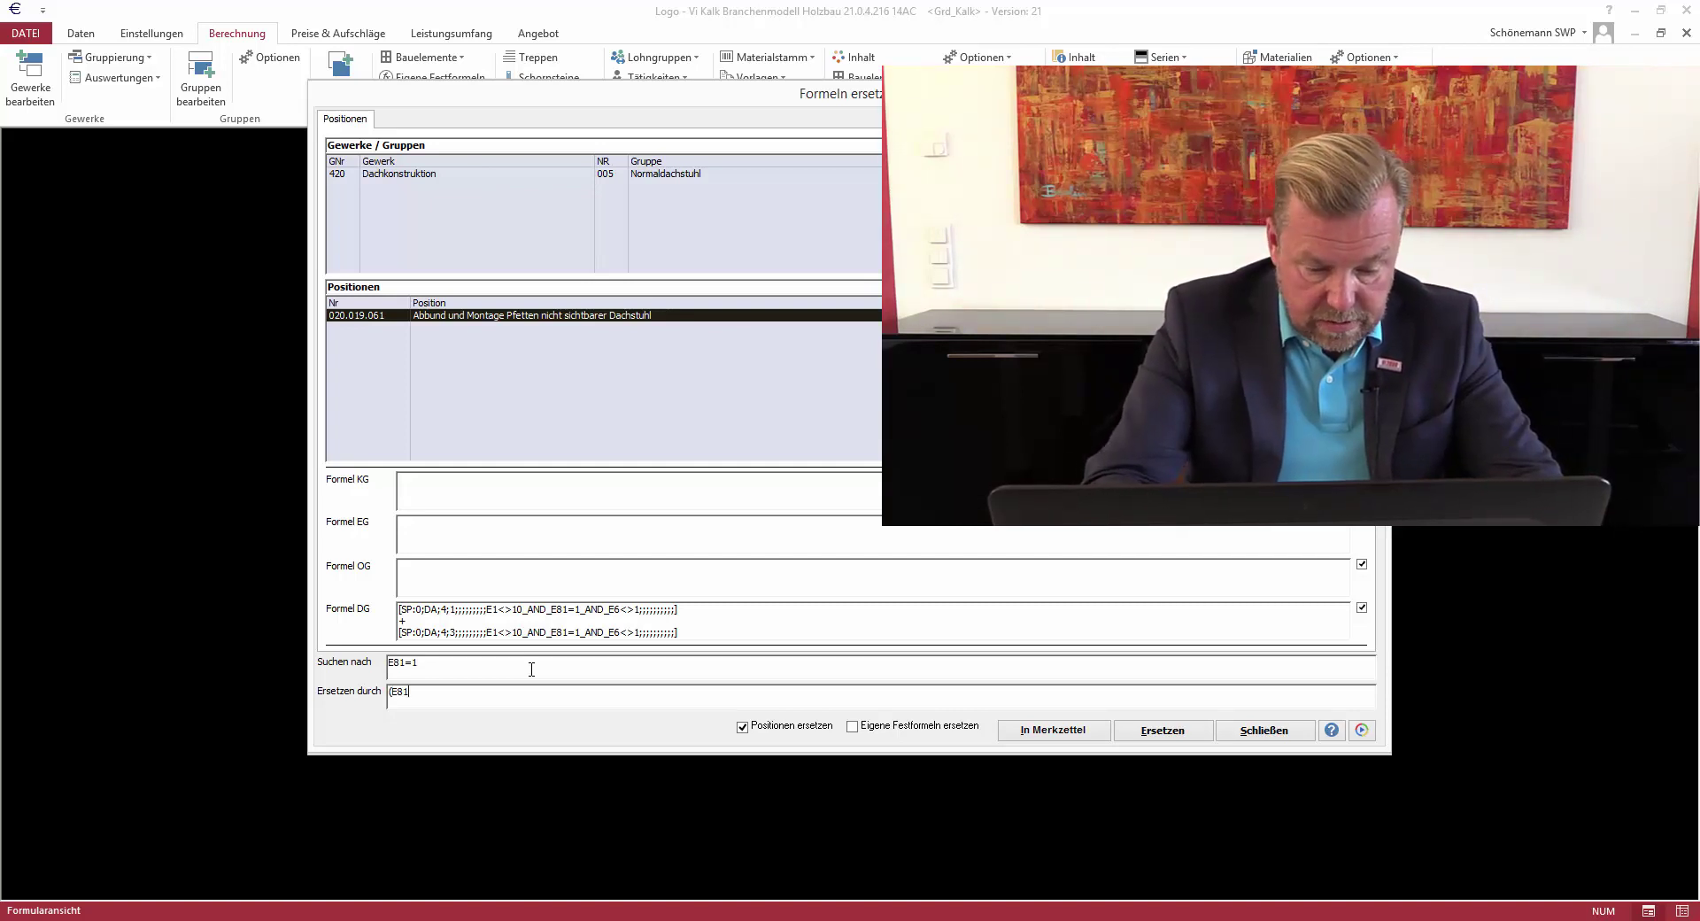
text(E81=1_OR_E81=2)
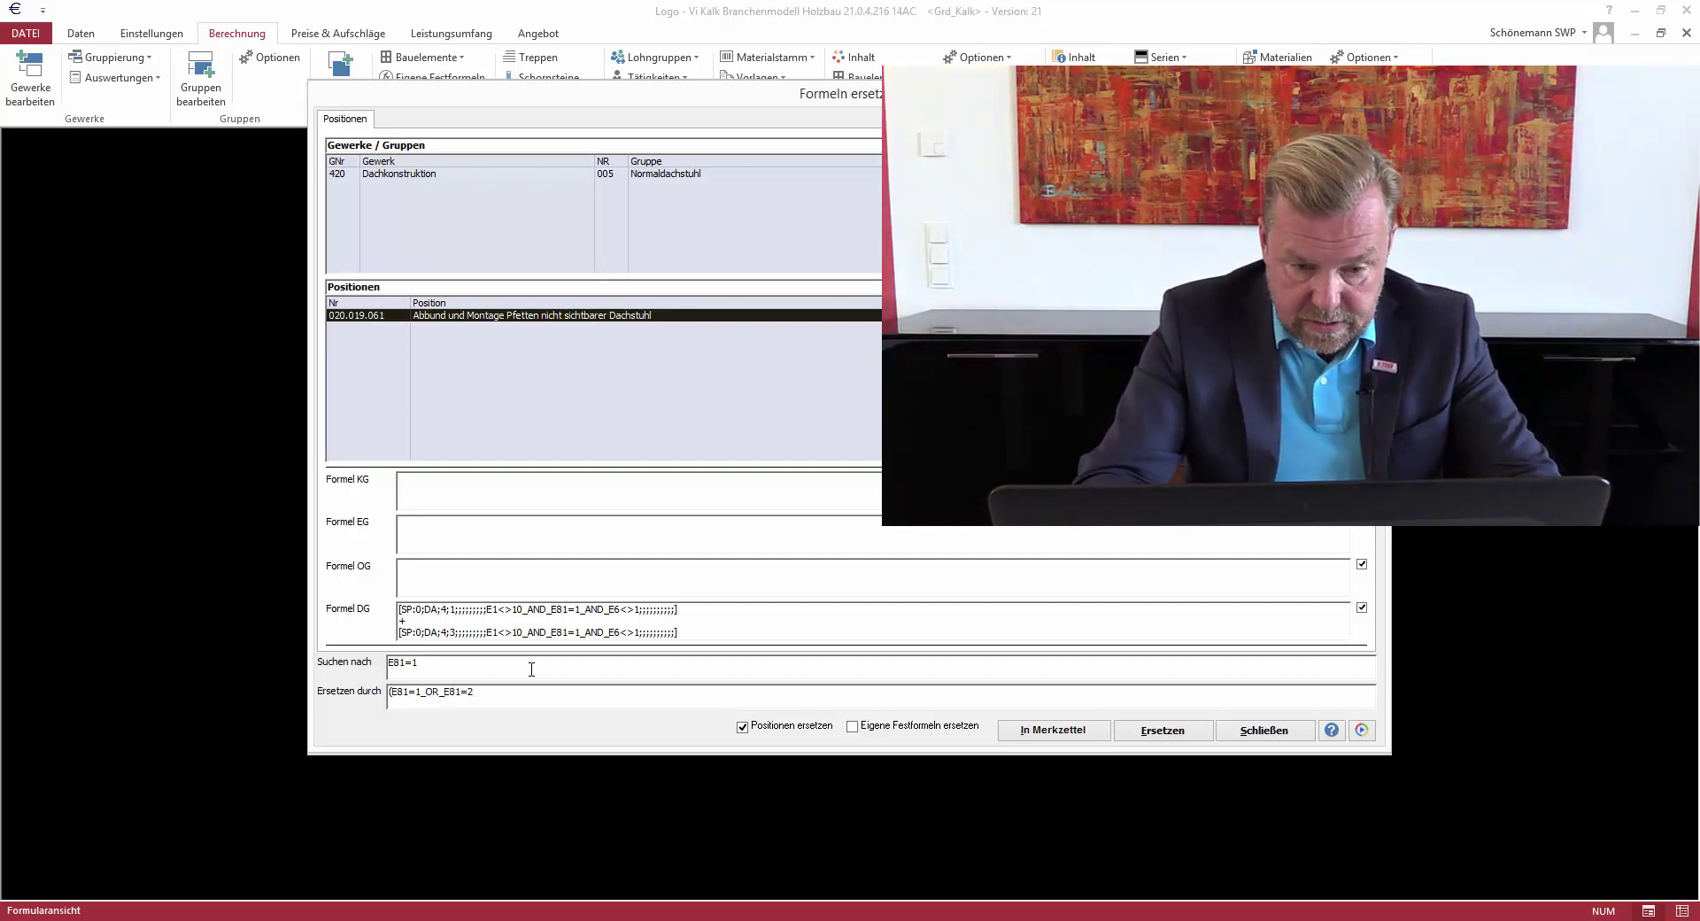
text())
click(1164, 732)
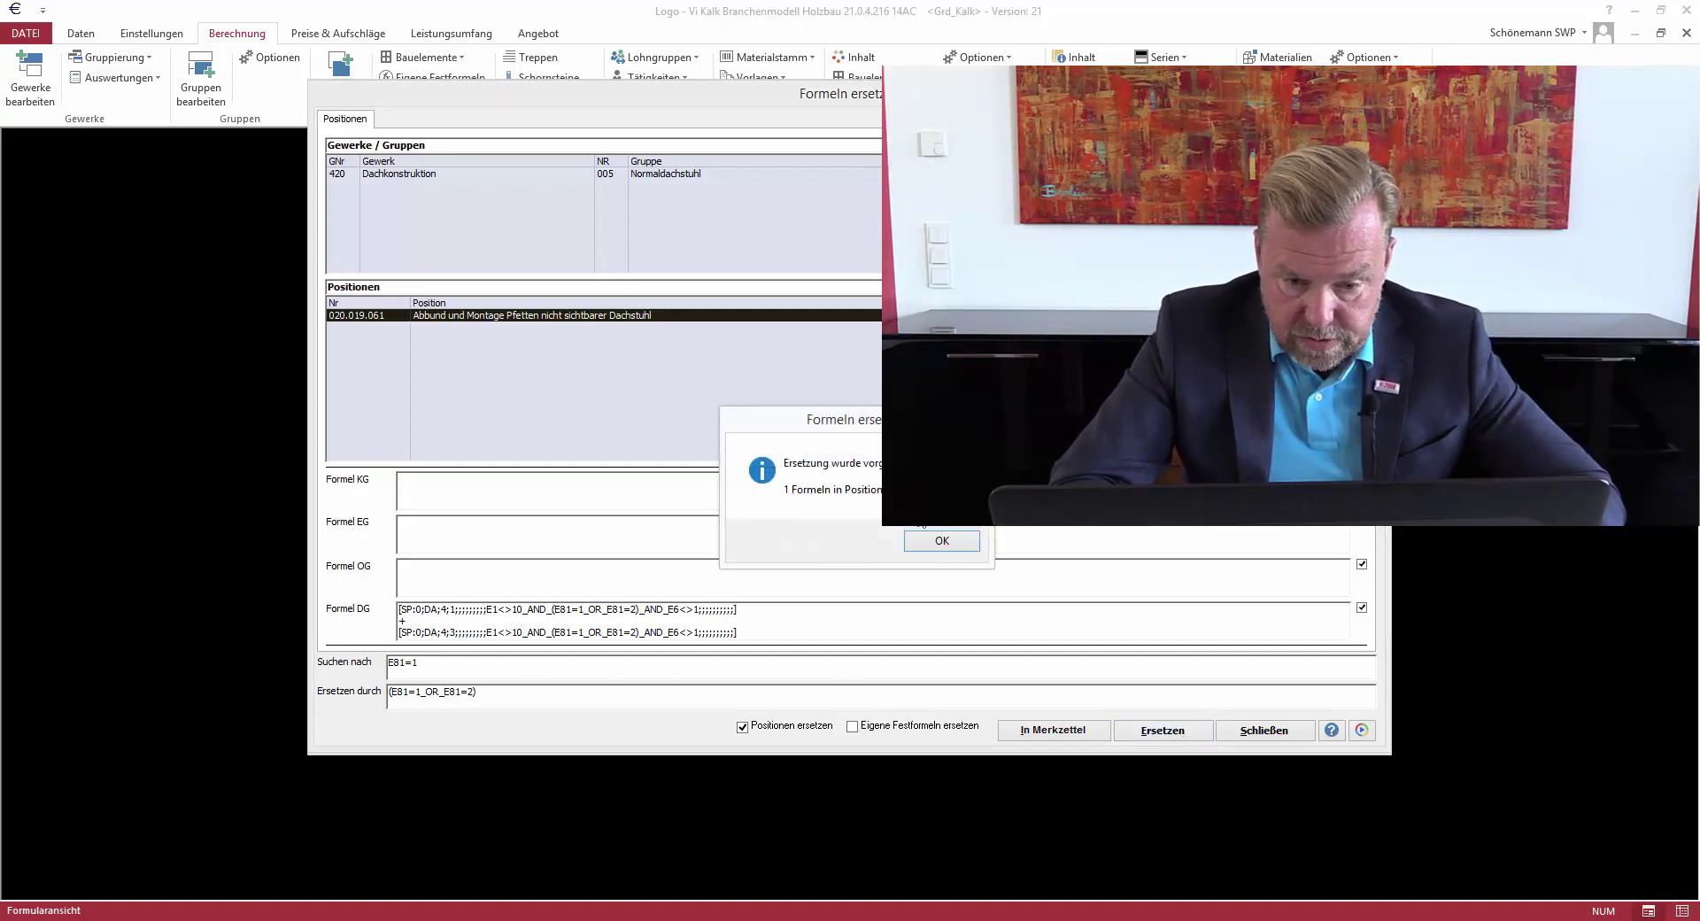
click(938, 539)
click(1264, 722)
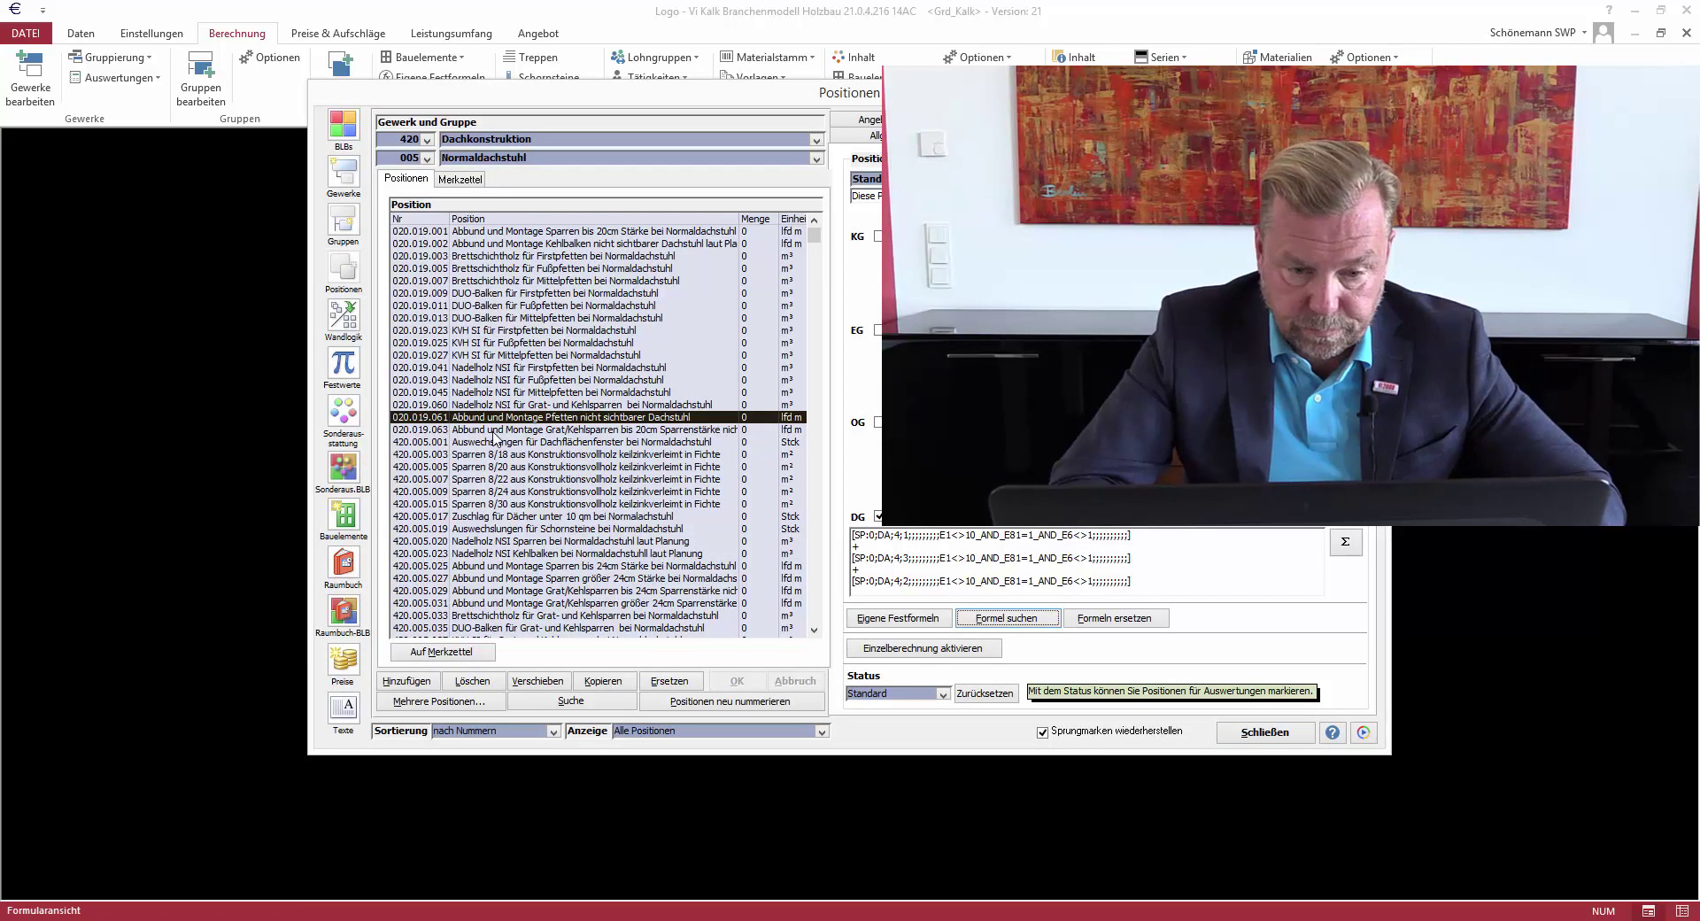
Check position 020.019.063, and replace E81=1 with (E81=1_OR_E81=2) in the DG formula of 420.005.001 Auswechslungen für Dachflächenfenster
click(494, 432)
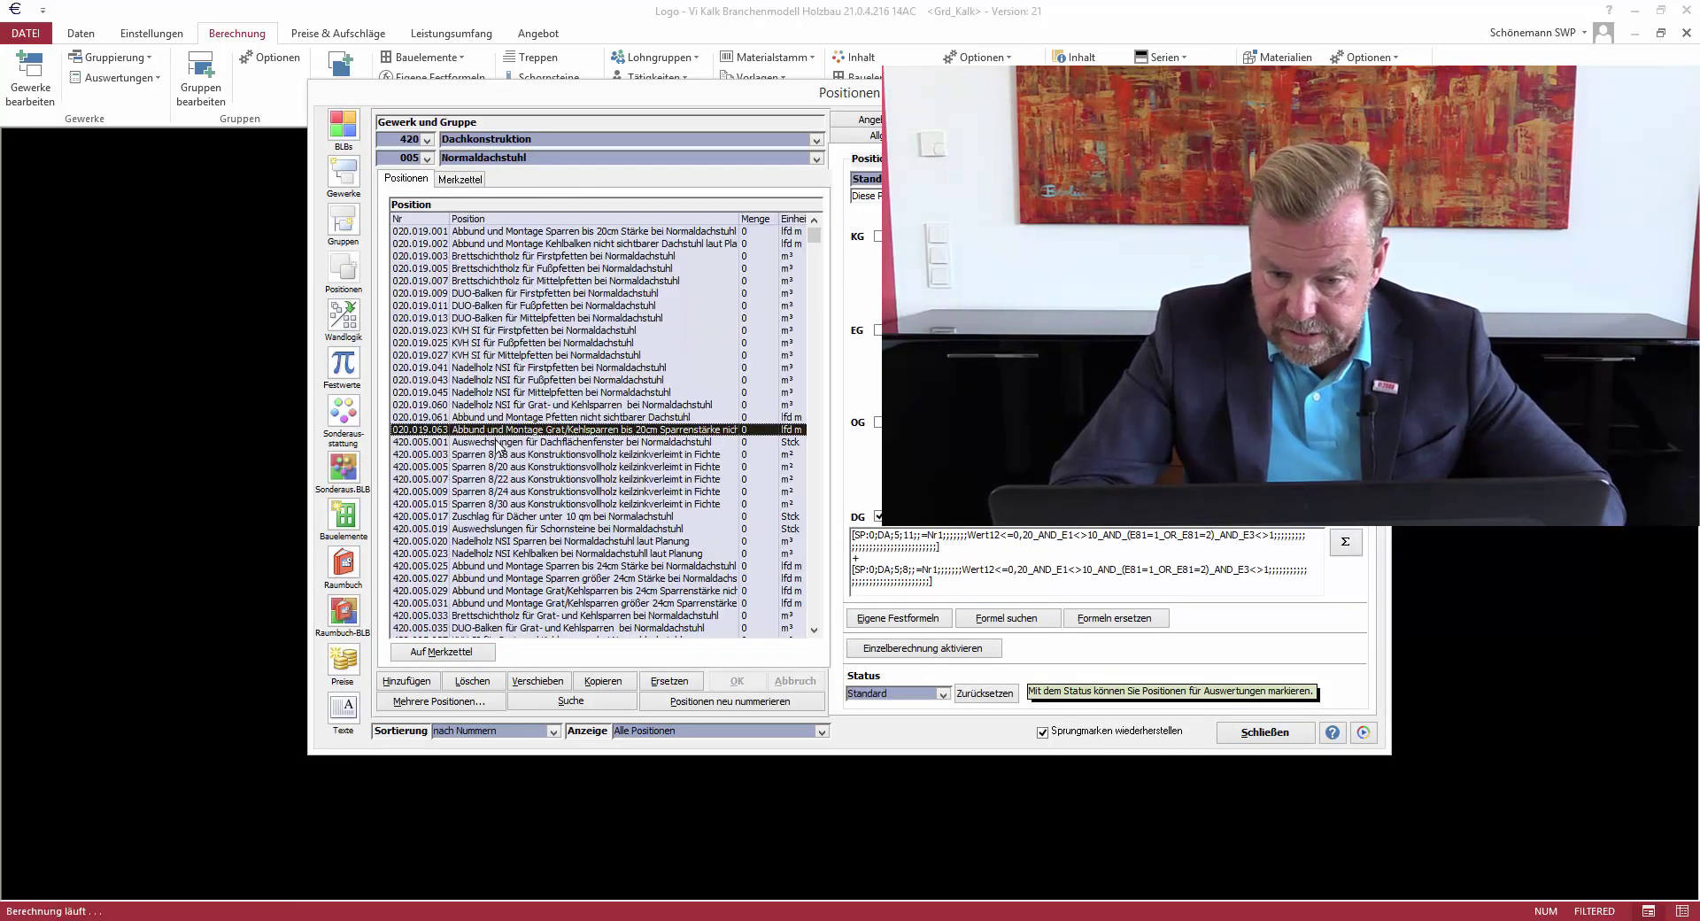
click(498, 446)
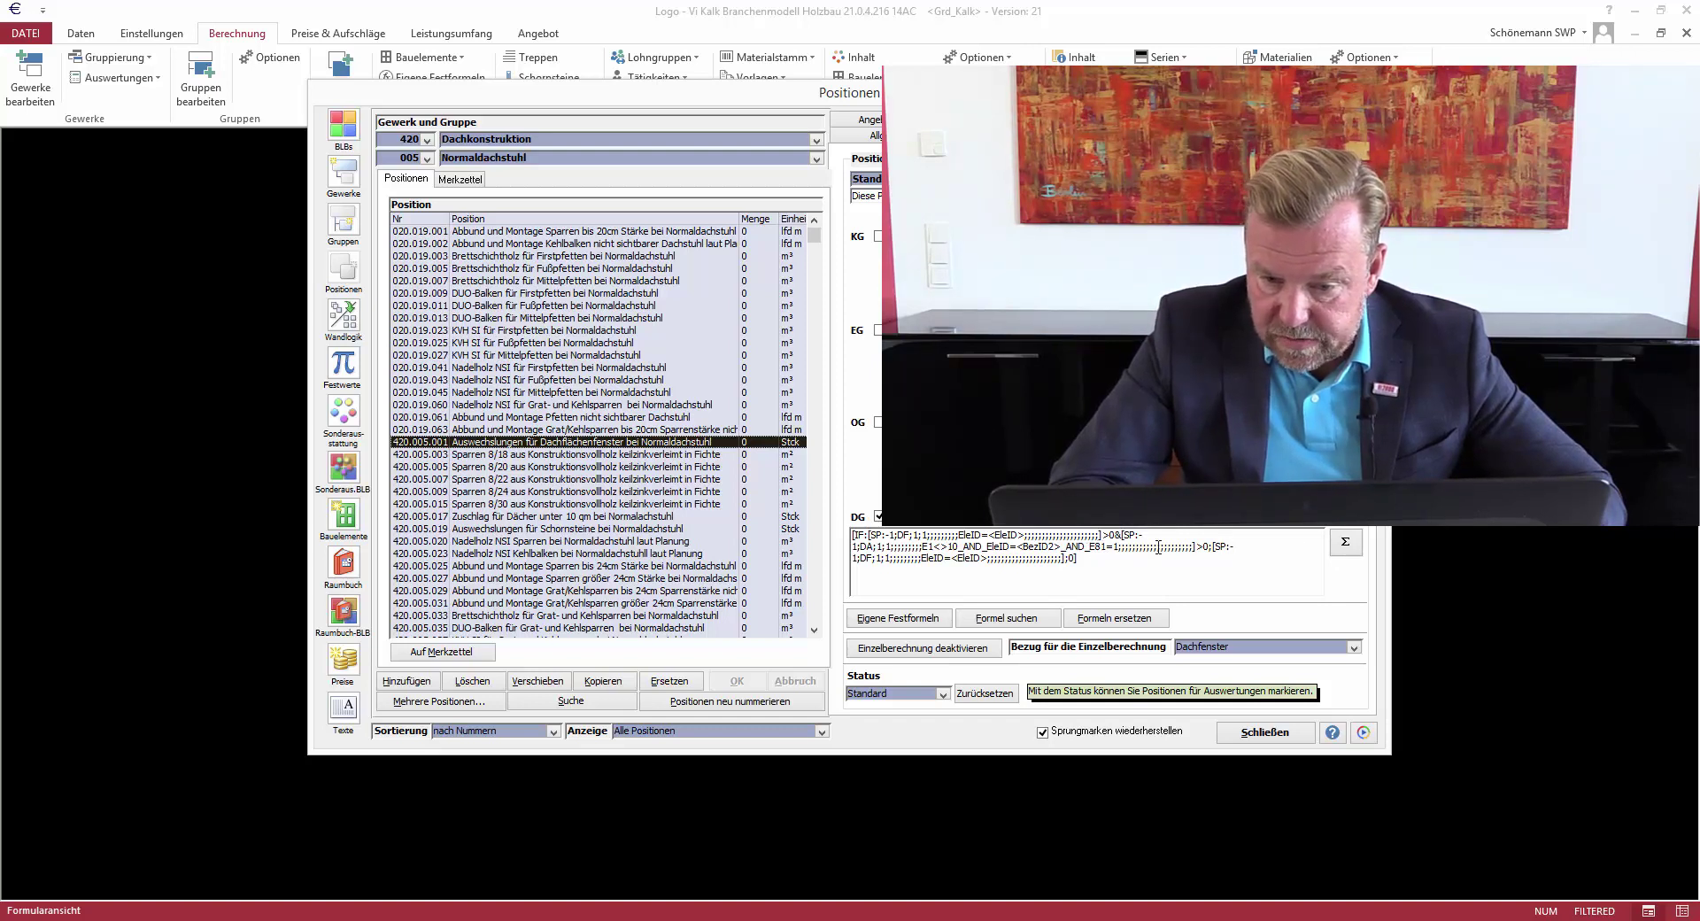
click(1098, 619)
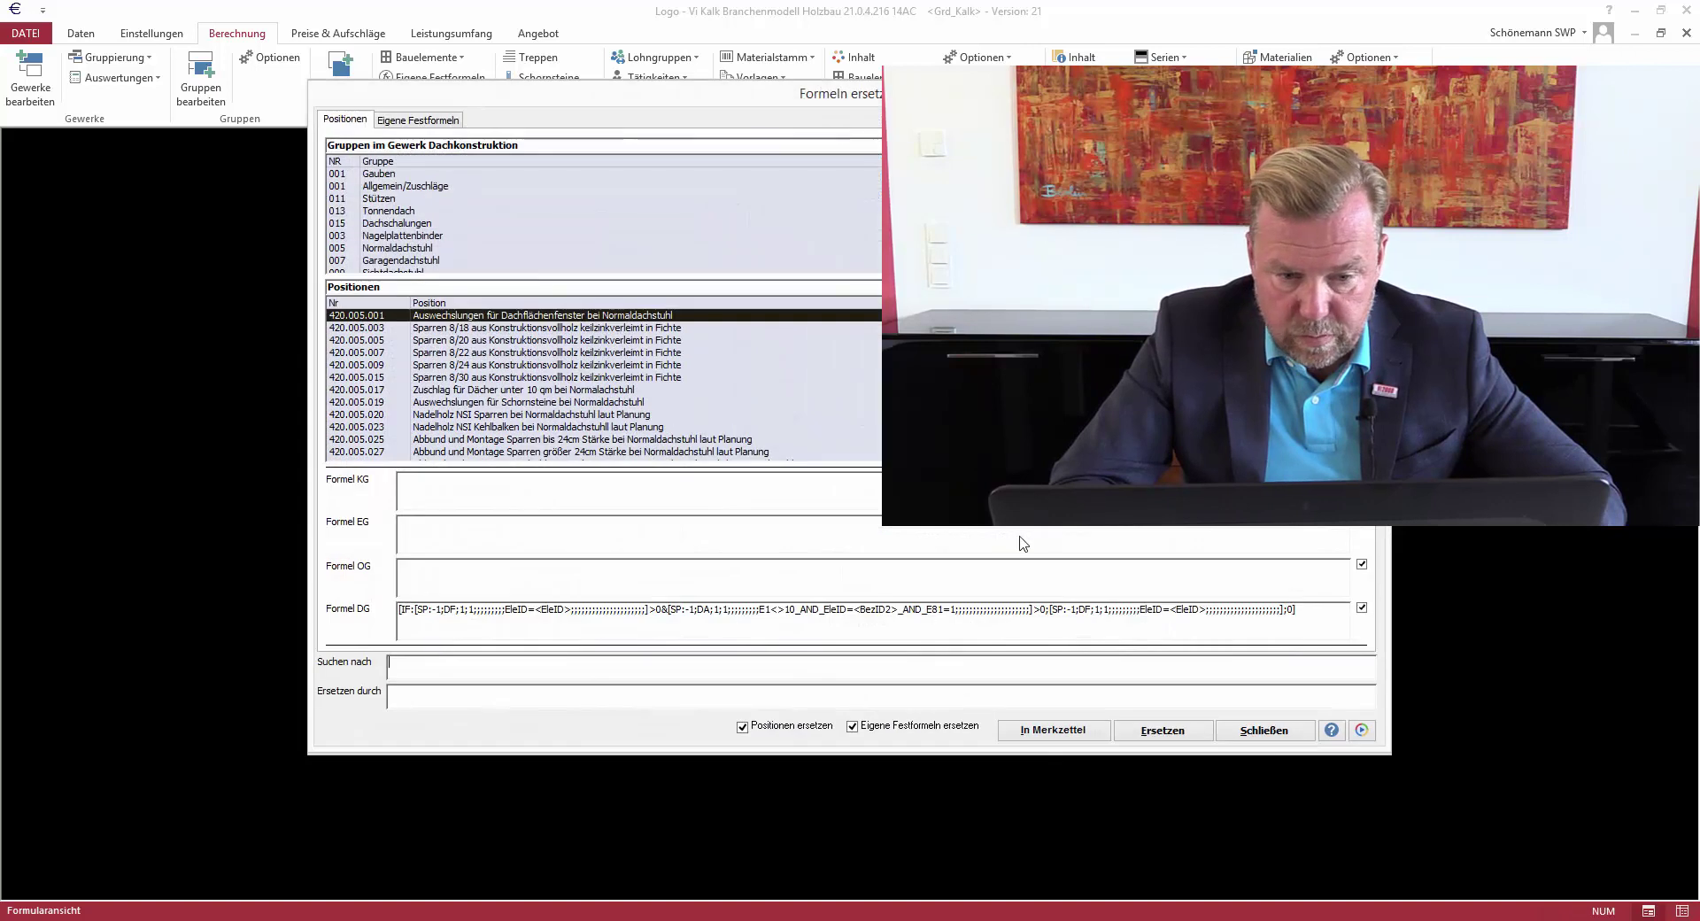
click(588, 670)
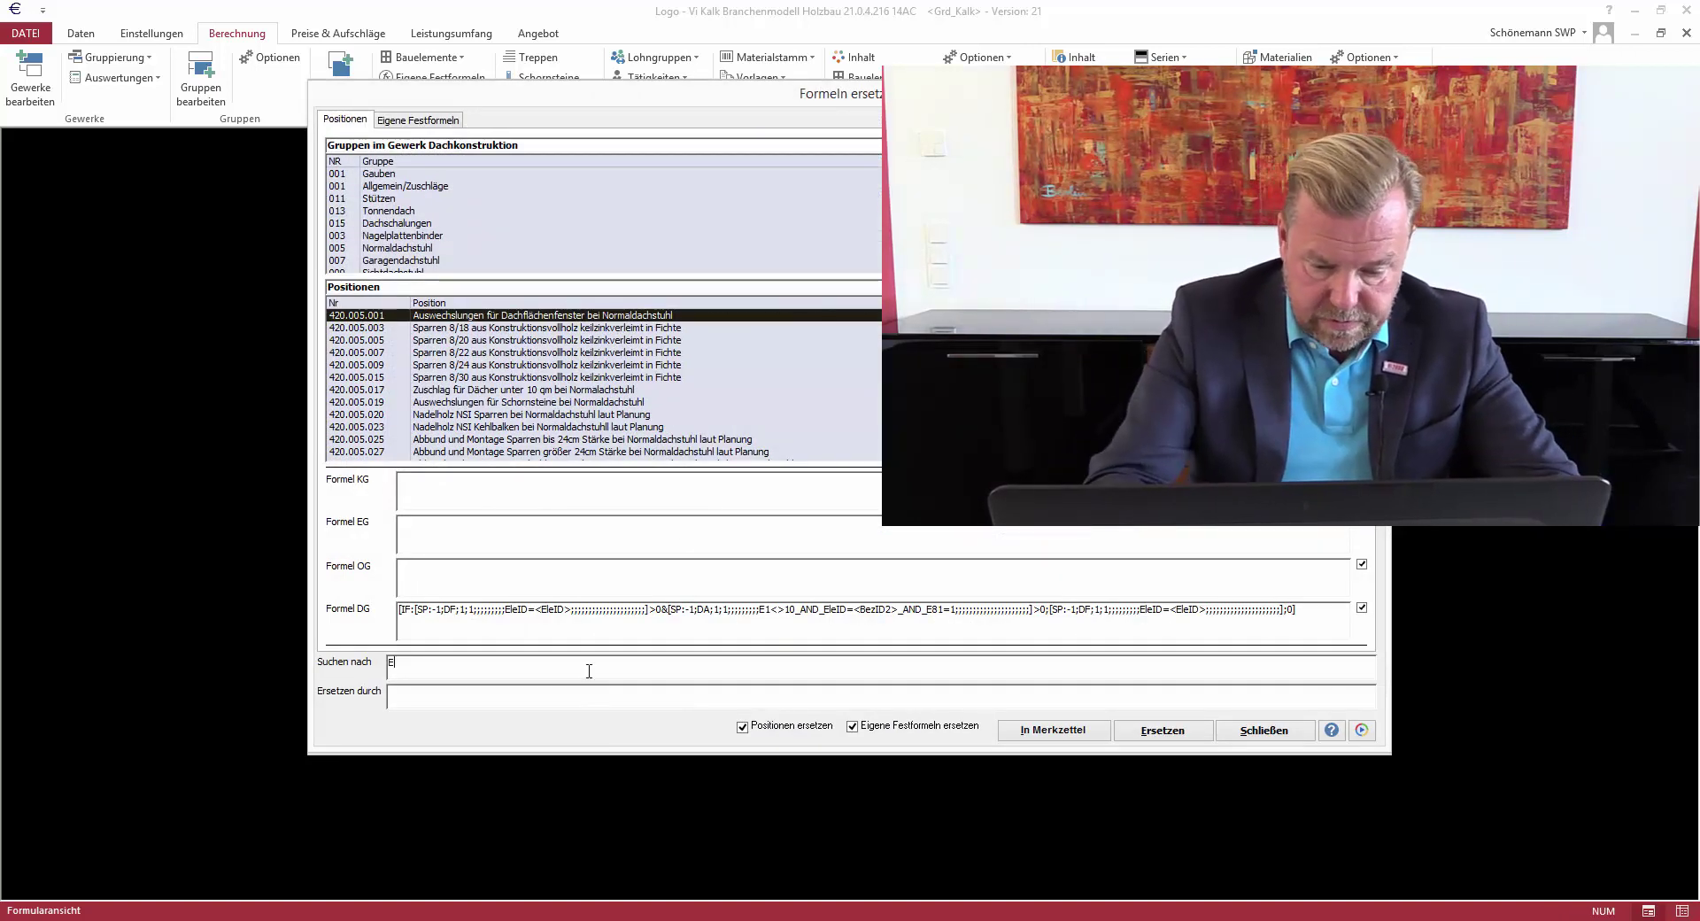
key(Tab)
text((E81=)
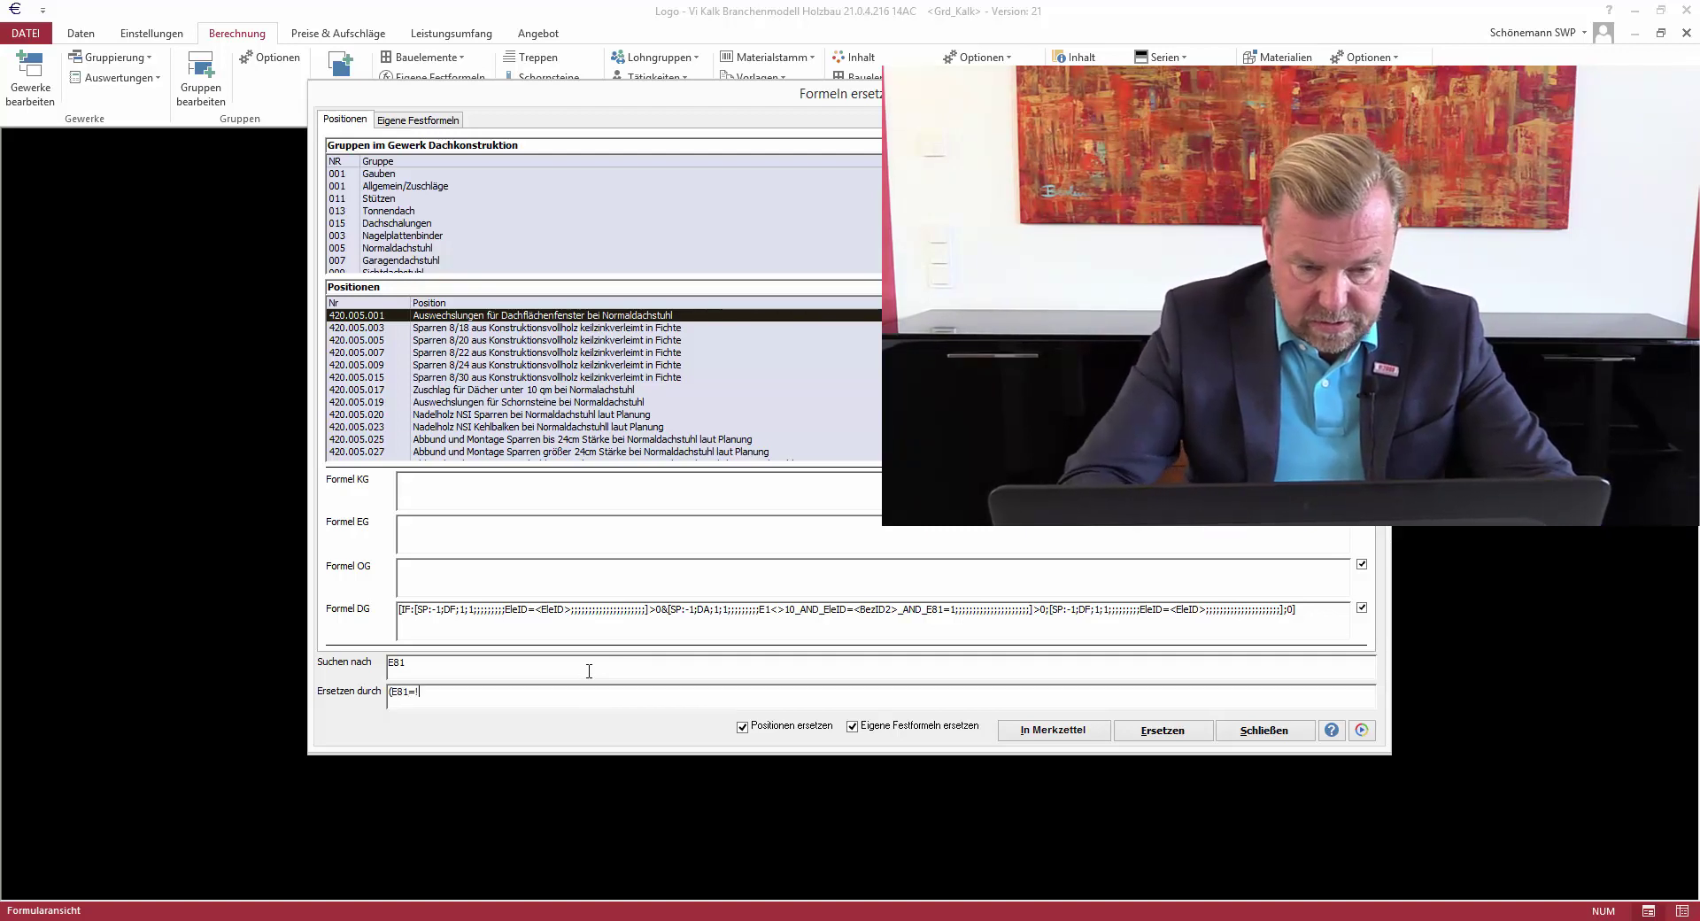
click(416, 665)
text(=)
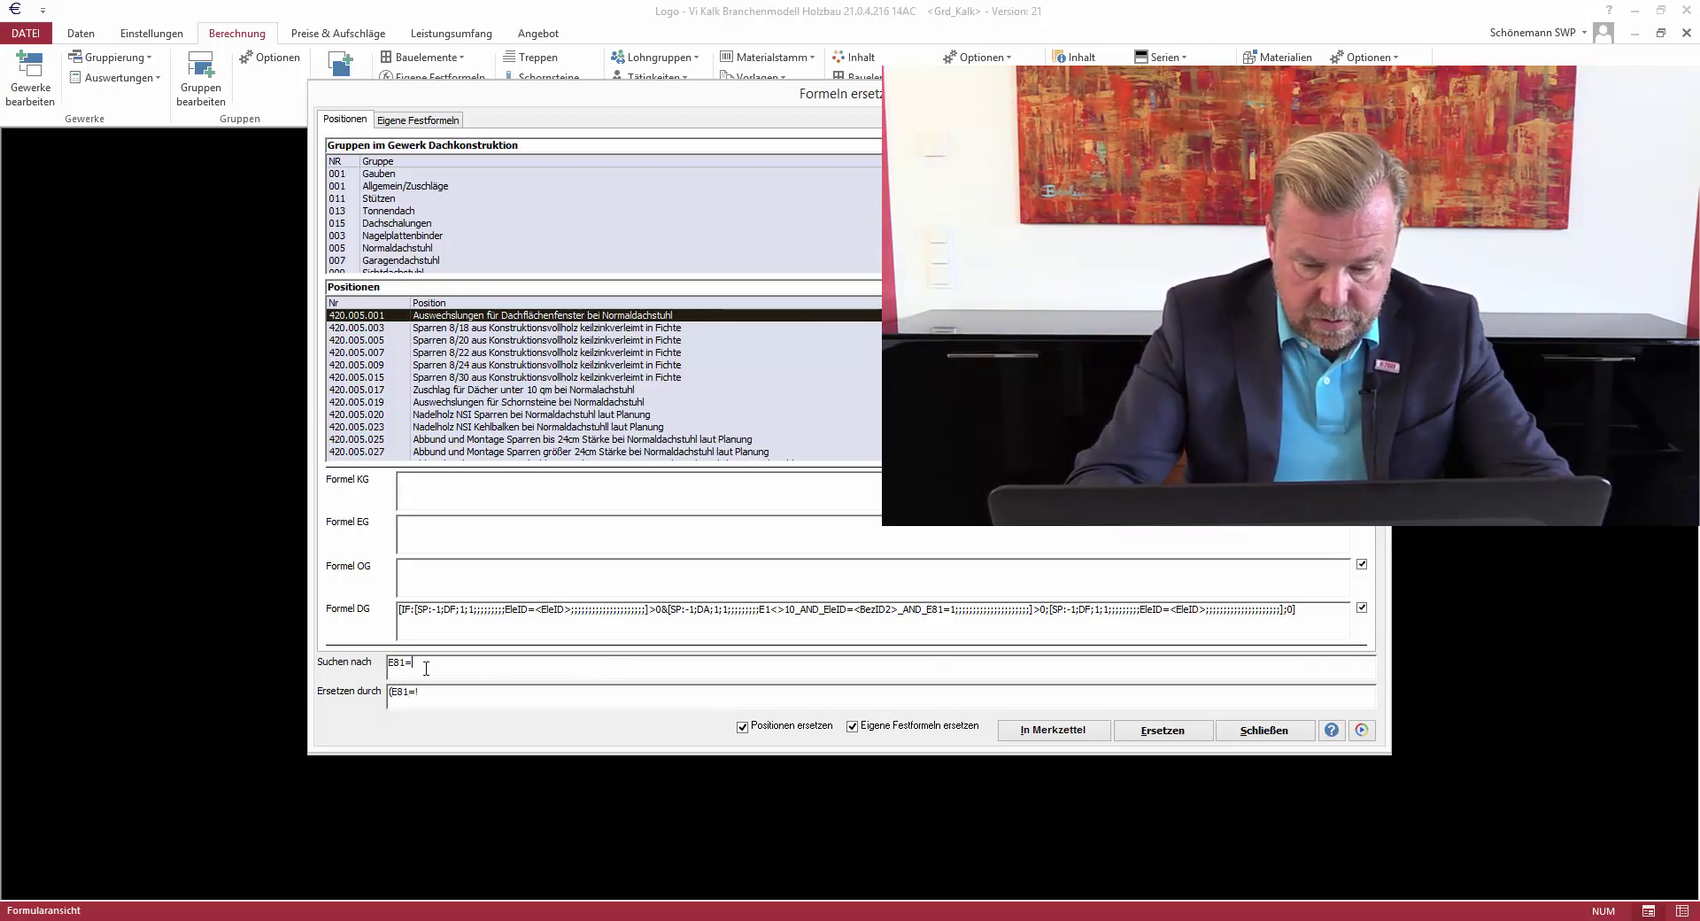
text(1)
click(431, 692)
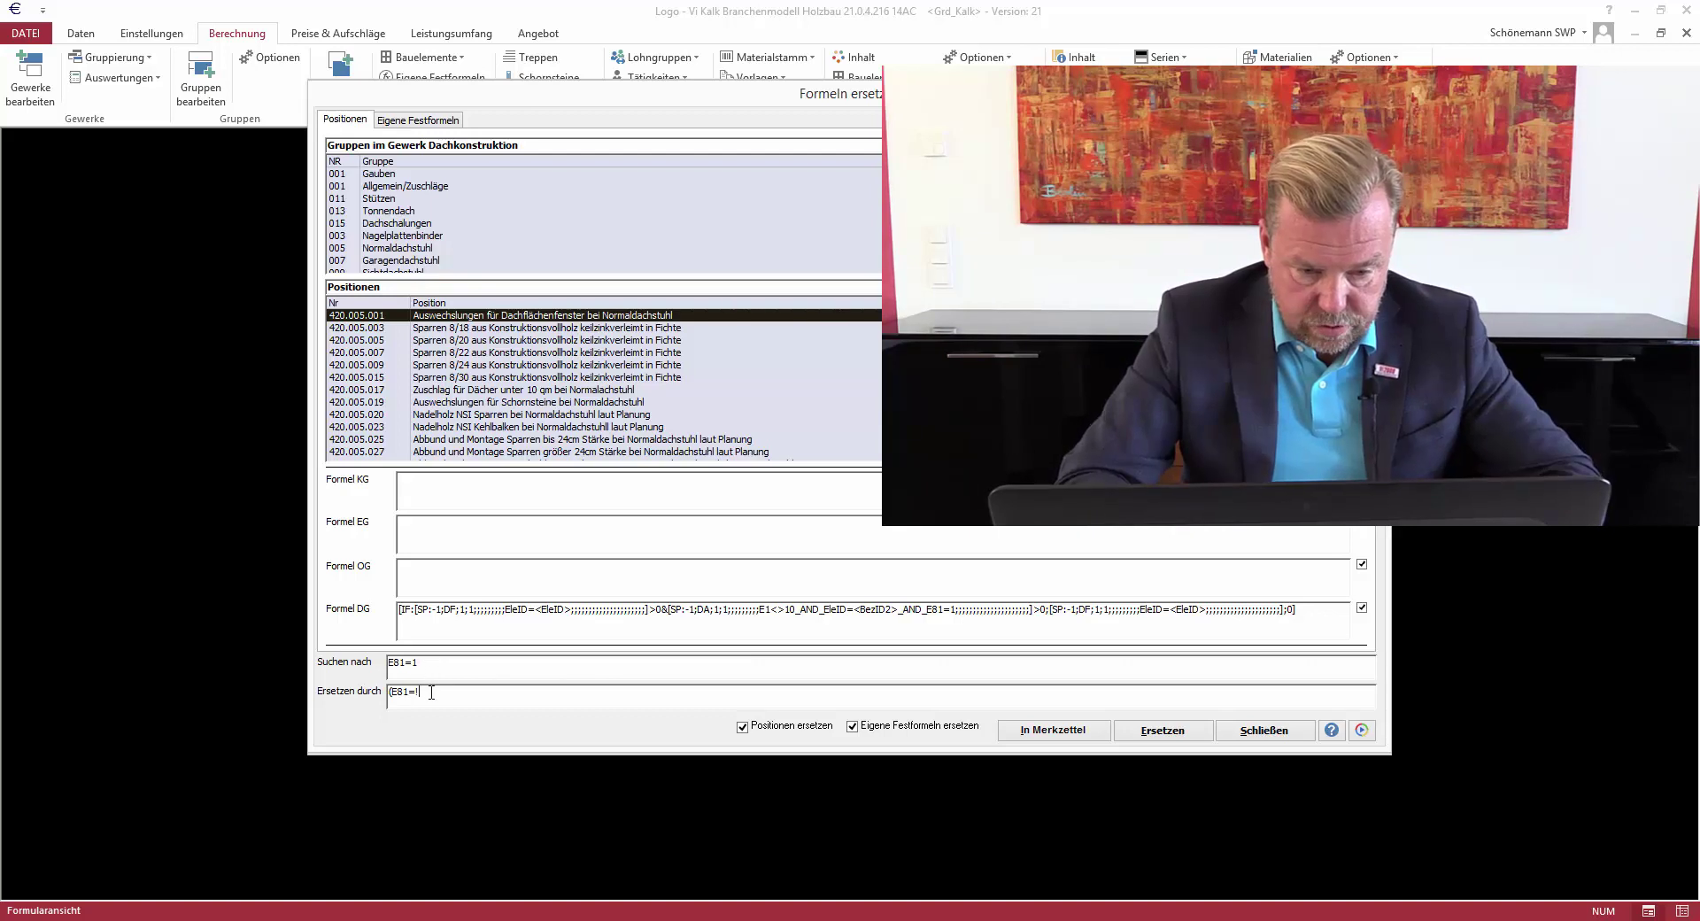
text(1_OR_E81=2))
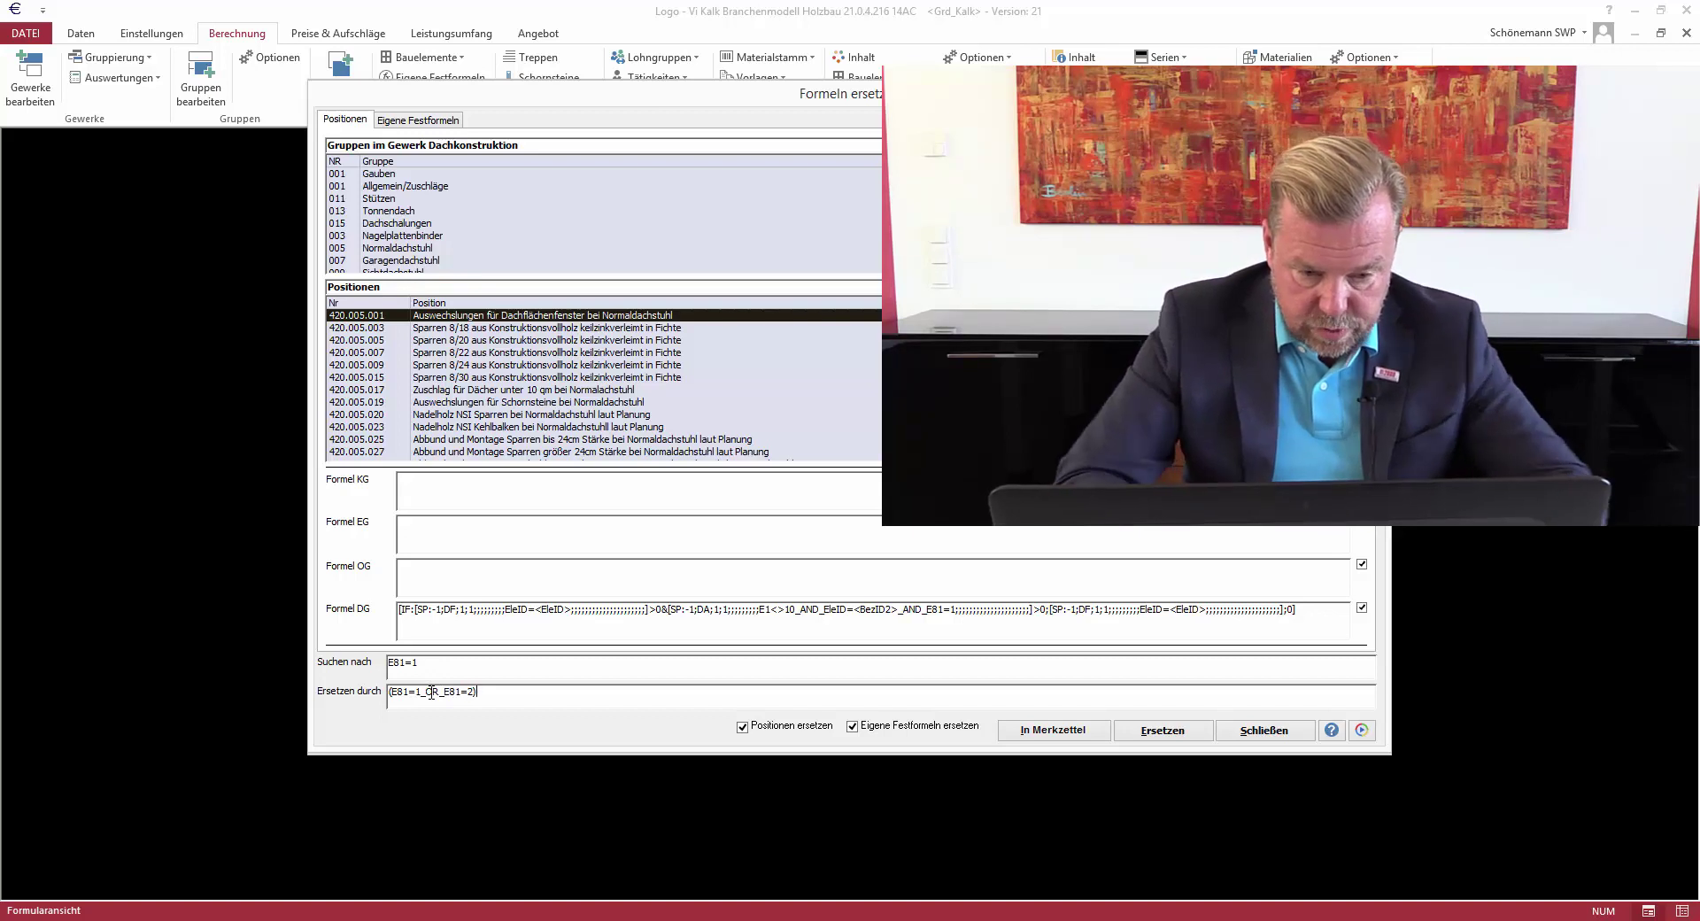
click(1195, 740)
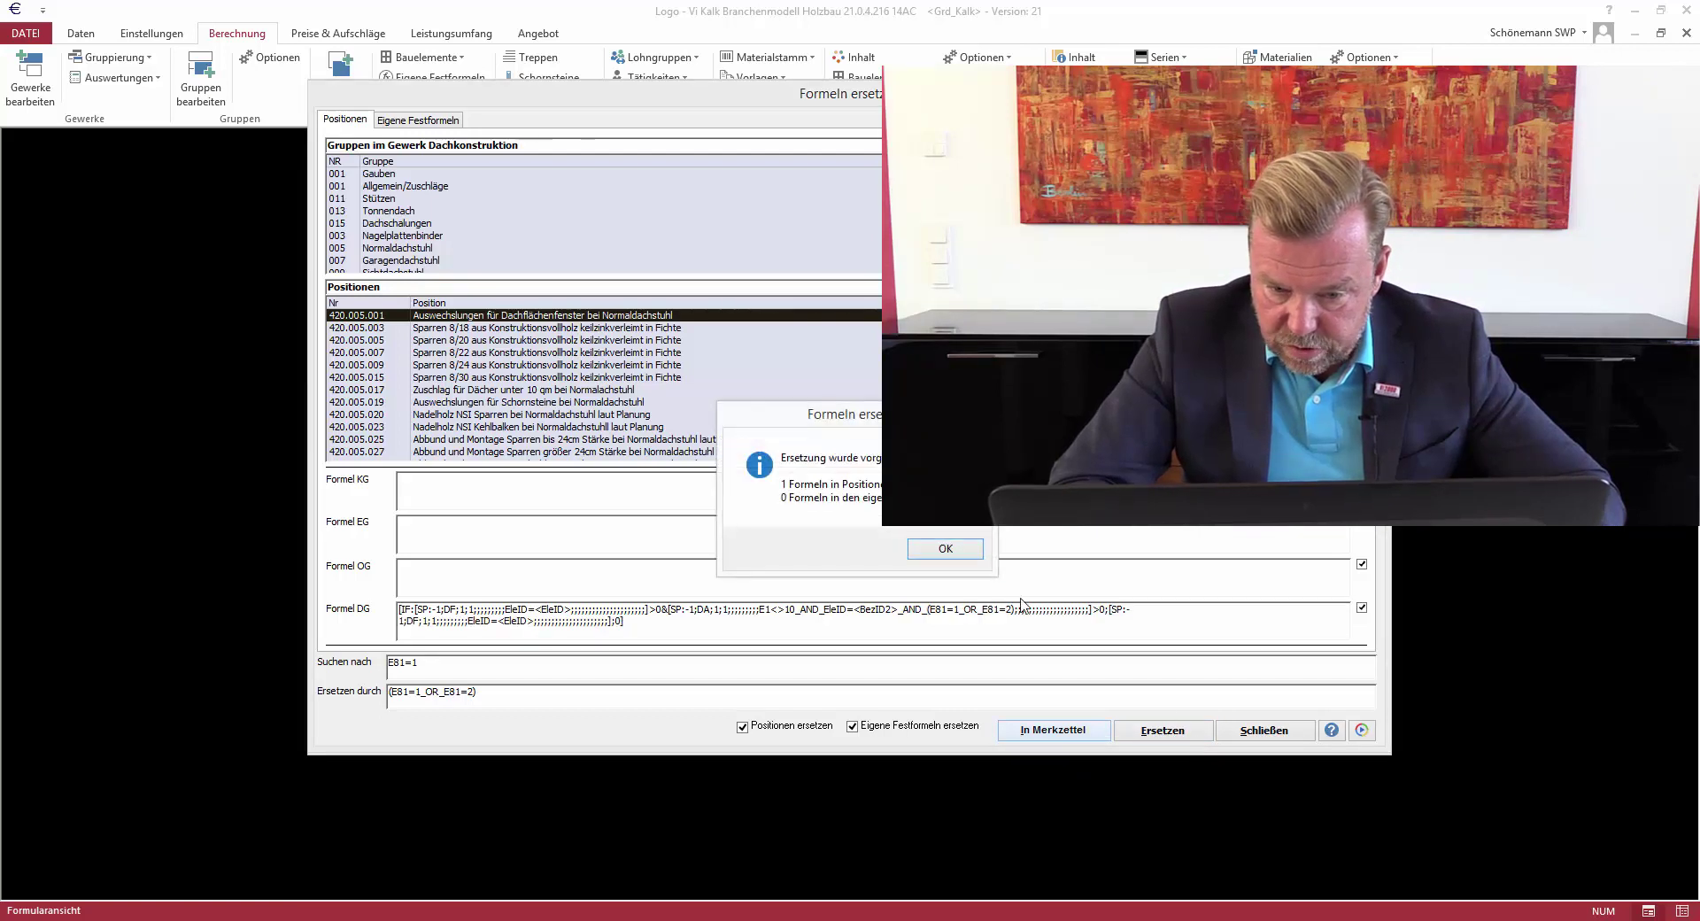
click(946, 549)
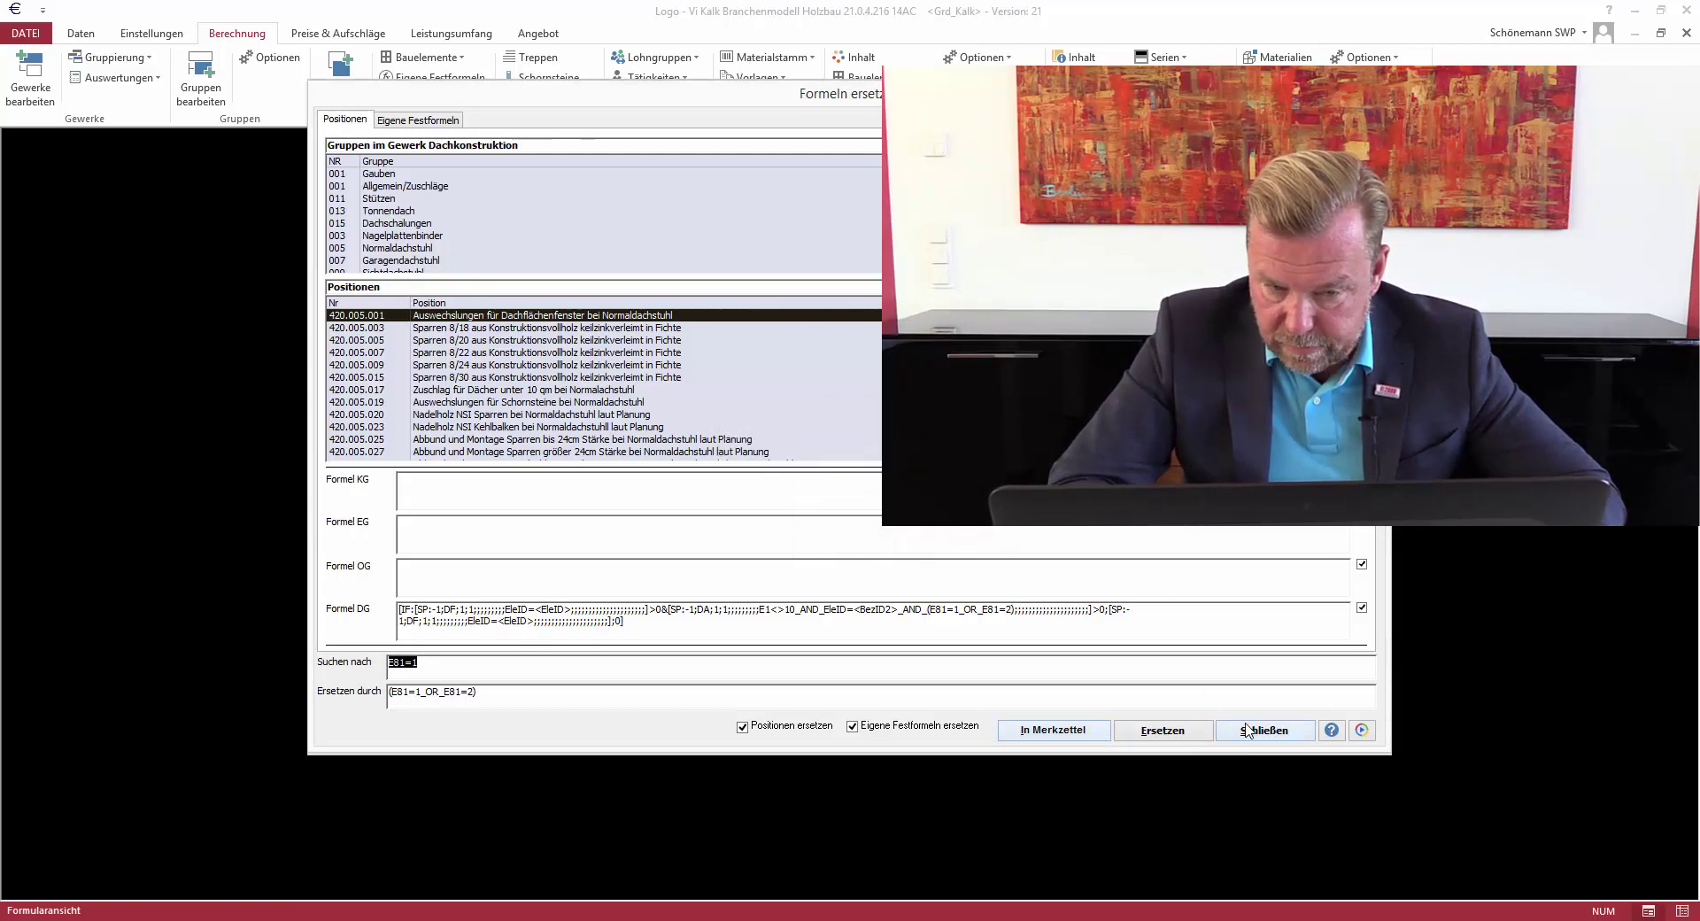